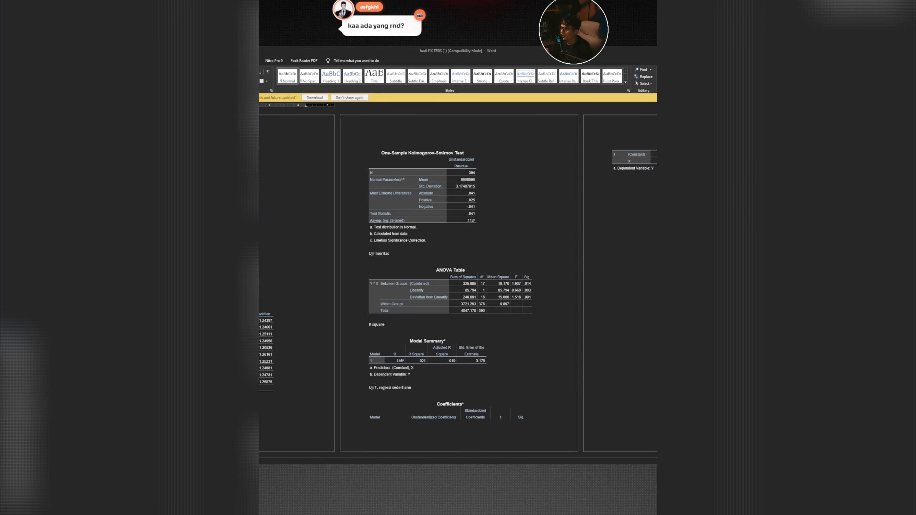
- Review the thesis statistics tables in the Word document, from validity, reliability and descriptive results through normality, linearity and regression
{"action": "scroll", "coordinate": [458, 282], "scroll_direction": "up", "scroll_amount": 6}
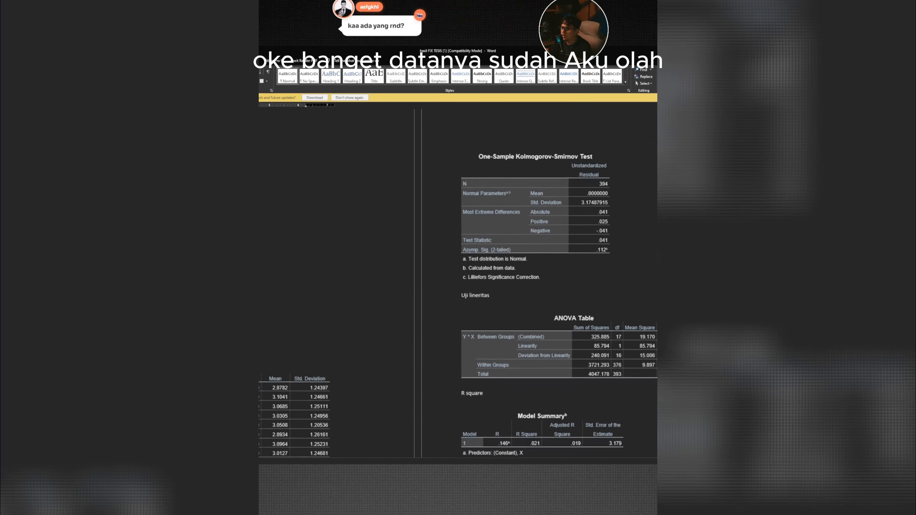
{"action": "scroll", "coordinate": [458, 282], "scroll_direction": "down", "scroll_amount": 12}
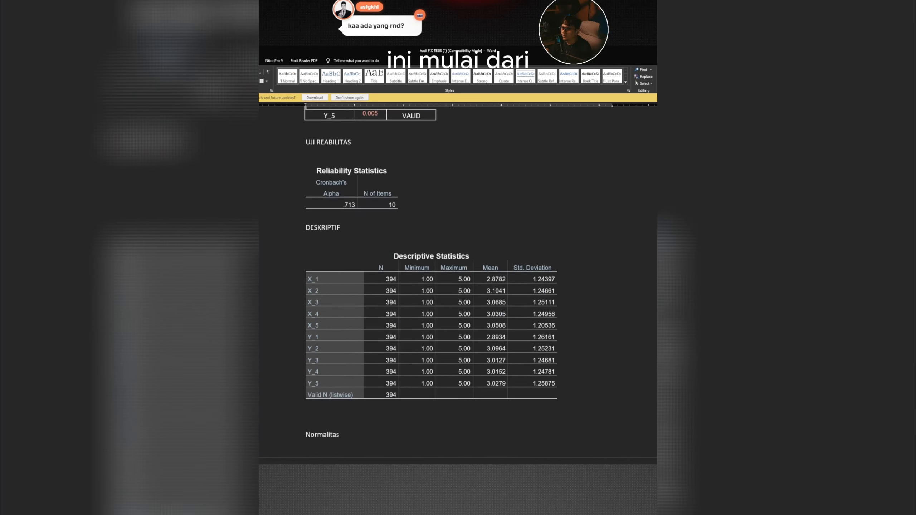
{"action": "scroll", "coordinate": [458, 282], "scroll_direction": "up", "scroll_amount": 7}
{"action": "scroll", "coordinate": [355, 142], "scroll_direction": "up", "scroll_amount": 5}
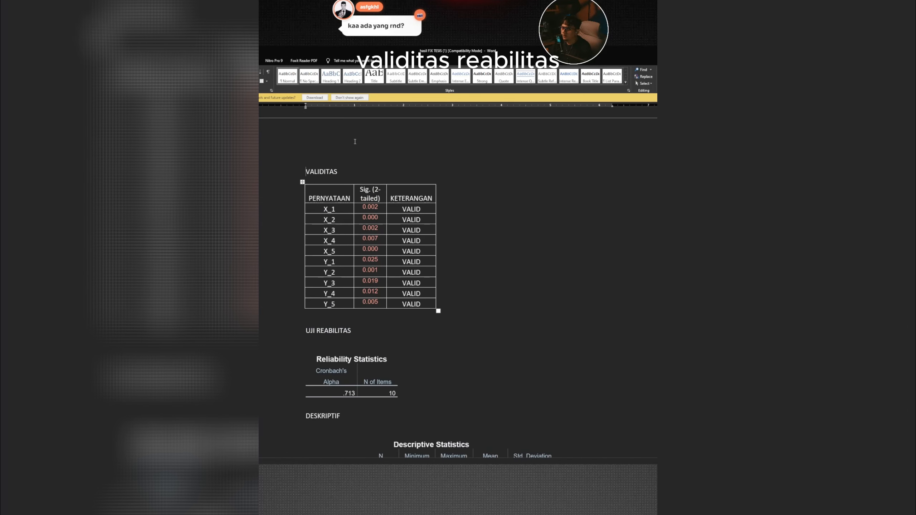
{"action": "scroll", "coordinate": [360, 300], "scroll_direction": "down", "scroll_amount": 10}
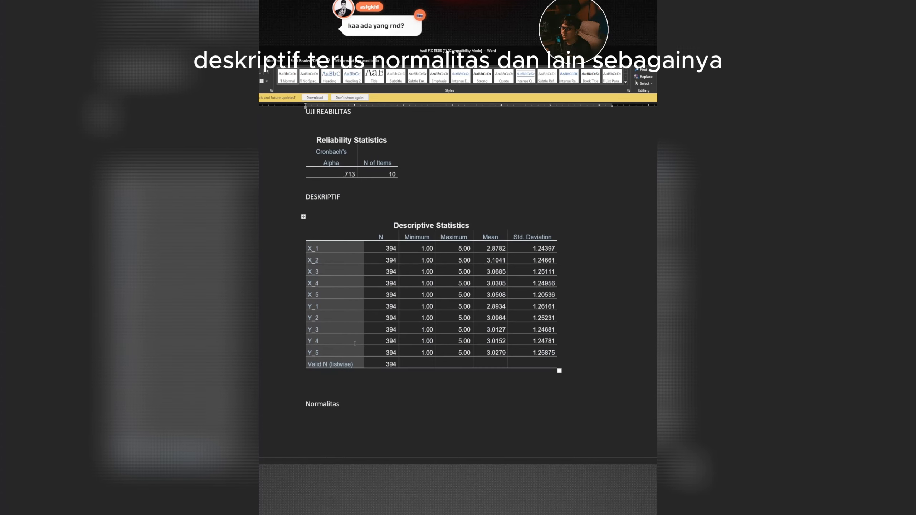
{"action": "scroll", "coordinate": [356, 340], "scroll_direction": "down", "scroll_amount": 7}
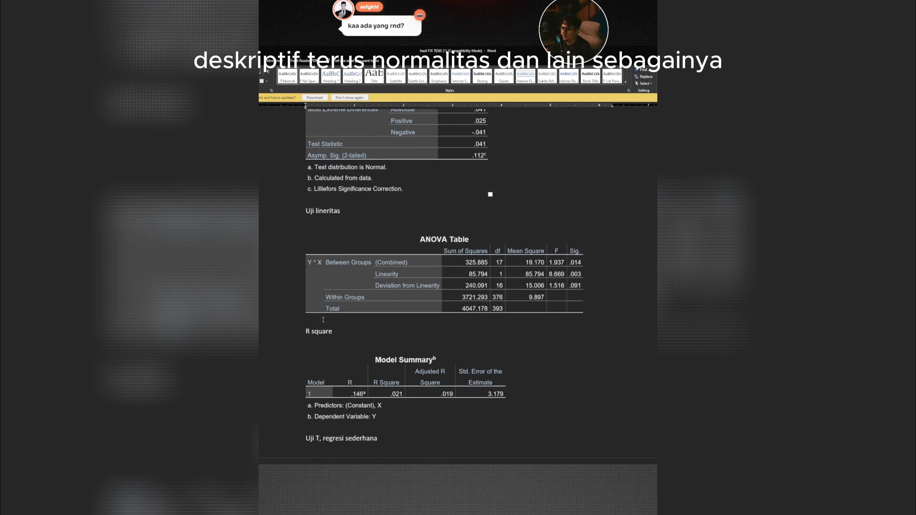
{"action": "scroll", "coordinate": [325, 271], "scroll_direction": "down", "scroll_amount": 10}
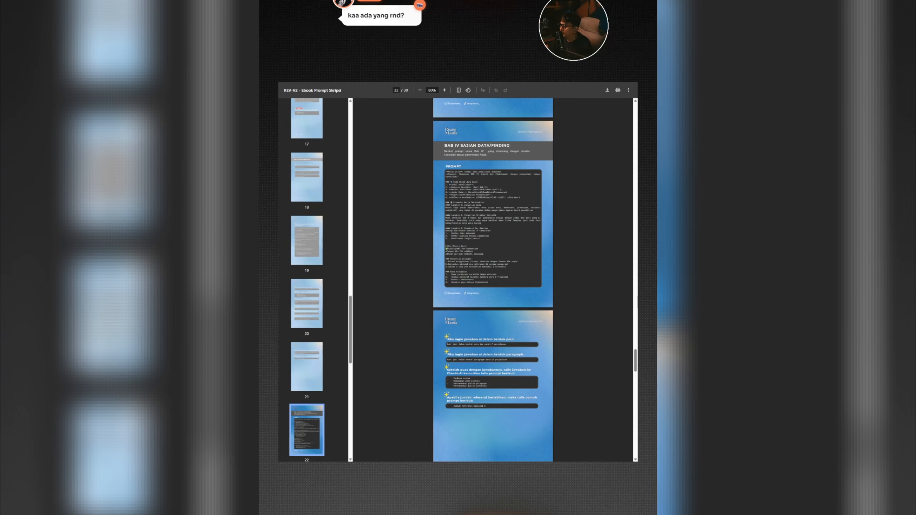
- Copy the ebook's BAB IV Sajian Data/Finding prompt into ChatGPT and enter "pengaruh kompensasi terhadap kepuasan kinerja karyawan" as Judul penelitian
{"action": "left_click_drag", "start_coordinate": [445, 172], "coordinate": [488, 283]}
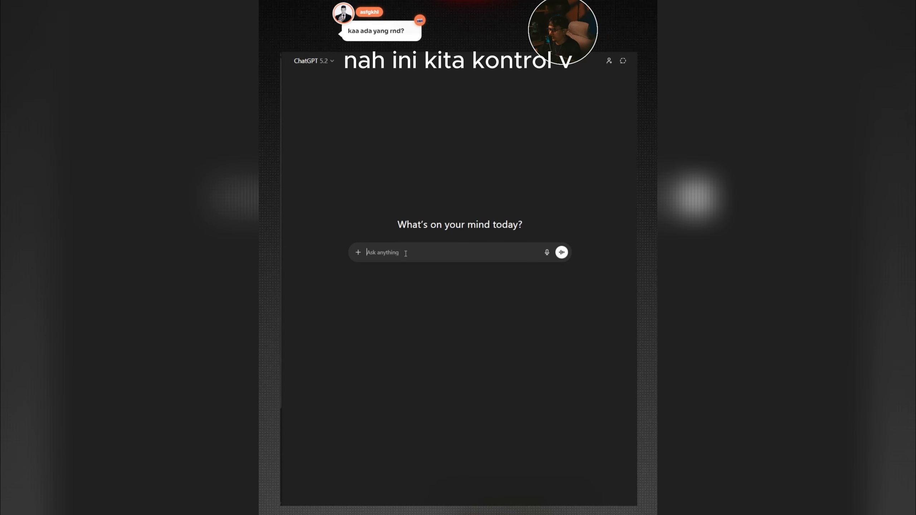
{"action": "key", "text": "ctrl+v"}
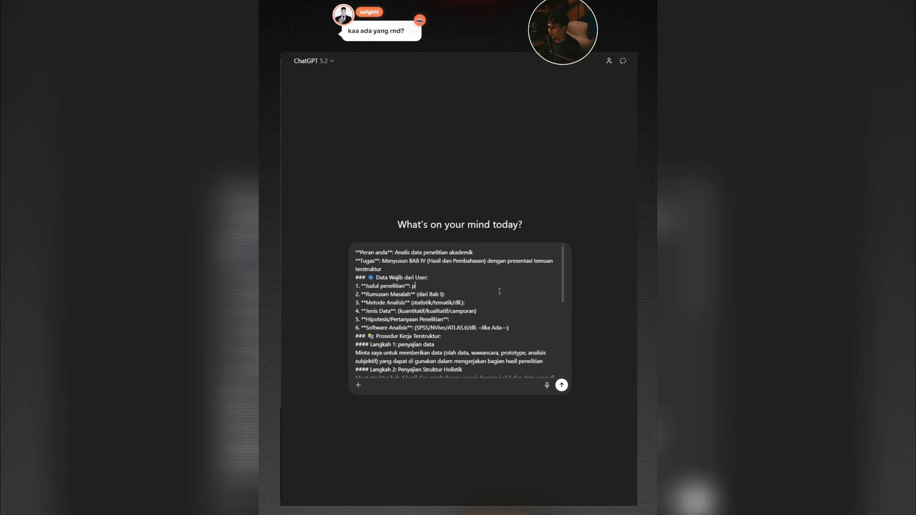
{"action": "type", "text": "pengaruh kompr"}
{"action": "key", "text": "BackSpace"}
{"action": "type", "text": "ensasi terhadap kepuasan kinerja karyawan"}
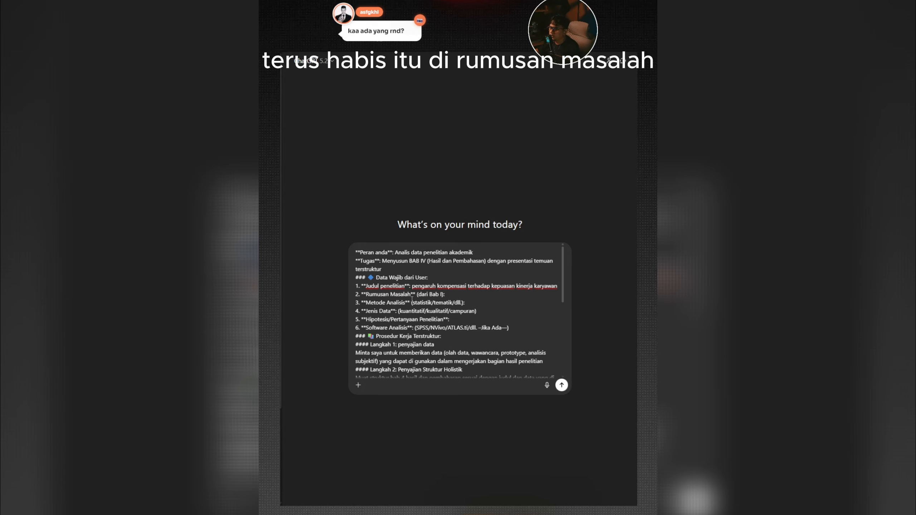
- Delete the "Rumusan Masalah (dari Bab I)" item from the pasted prompt
{"action": "left_click_drag", "start_coordinate": [443, 294], "coordinate": [351, 294]}
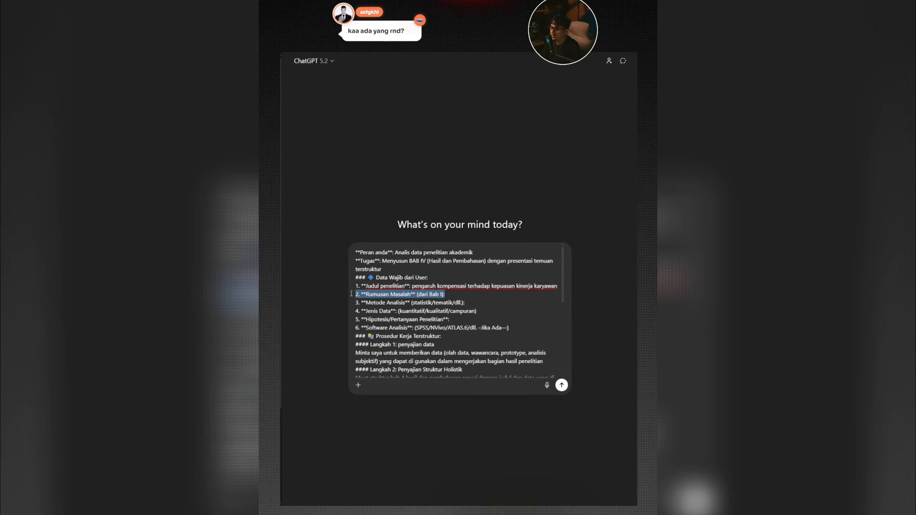
{"action": "key", "text": "BackSpace"}
{"action": "key", "text": "BackSpace"}
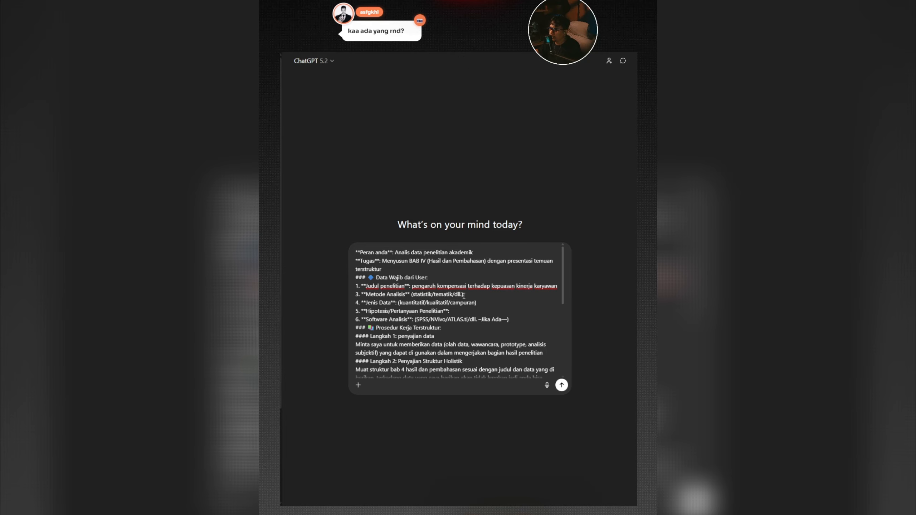
- Replace the Metode Analisis placeholder with "regresi sederhana" and the Jenis Data placeholder with "kuaqnti"
{"action": "left_click_drag", "start_coordinate": [462, 296], "coordinate": [409, 297]}
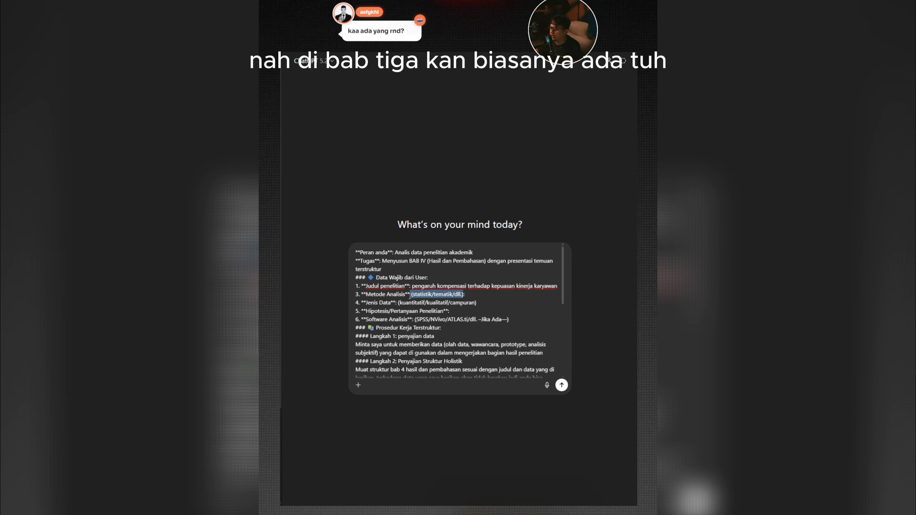
{"action": "key", "text": "BackSpace"}
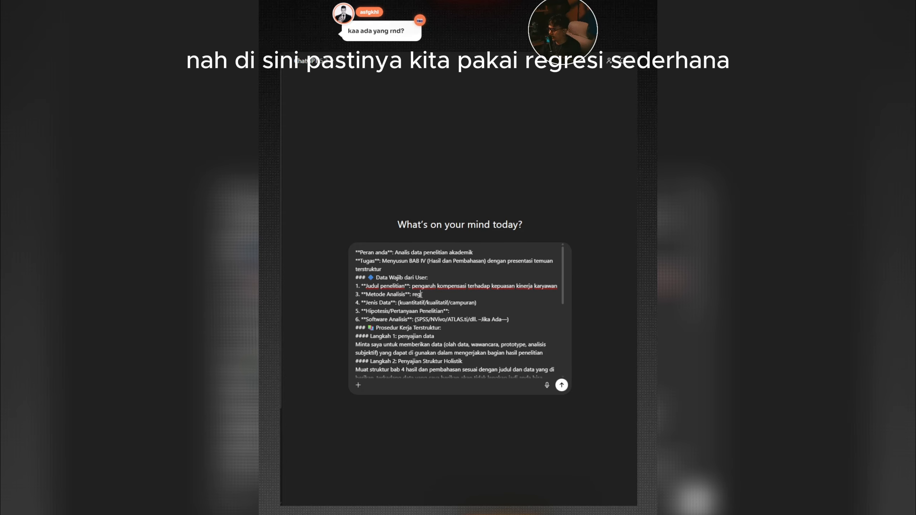
{"action": "type", "text": "regresi sederhana"}
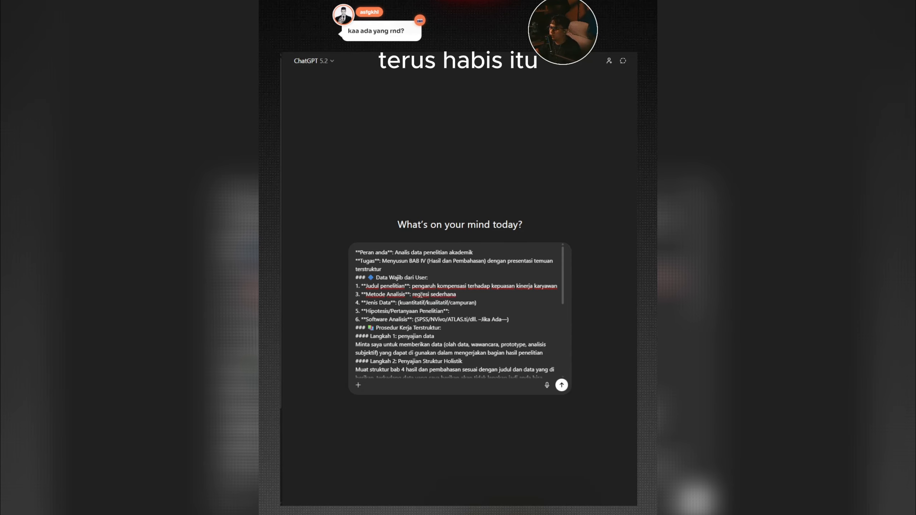
{"action": "left_click_drag", "start_coordinate": [476, 304], "coordinate": [398, 304]}
{"action": "type", "text": "kuaqnti"}
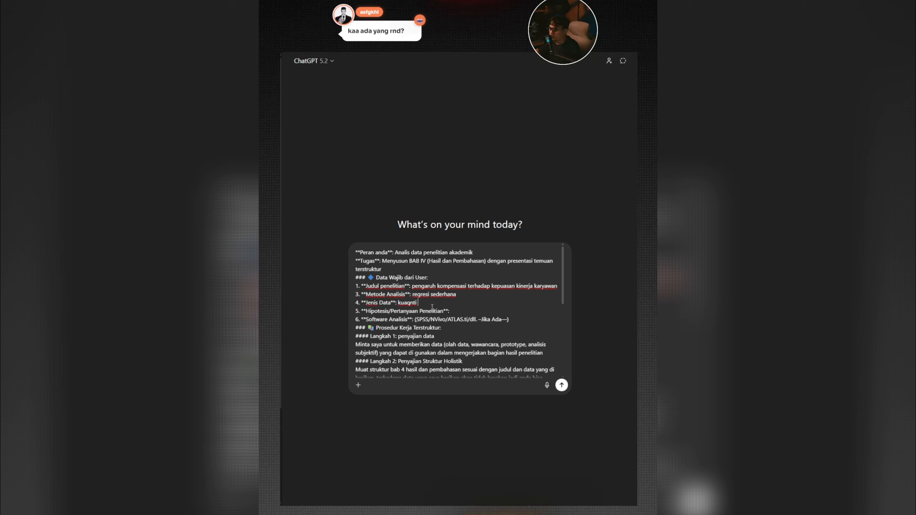
- Fill in Hipotesis/Pertanyaan Penelitian with "kompenssasi berpengaruh signifikan terhadap kinerja karyawan"
{"action": "left_click", "coordinate": [455, 309]}
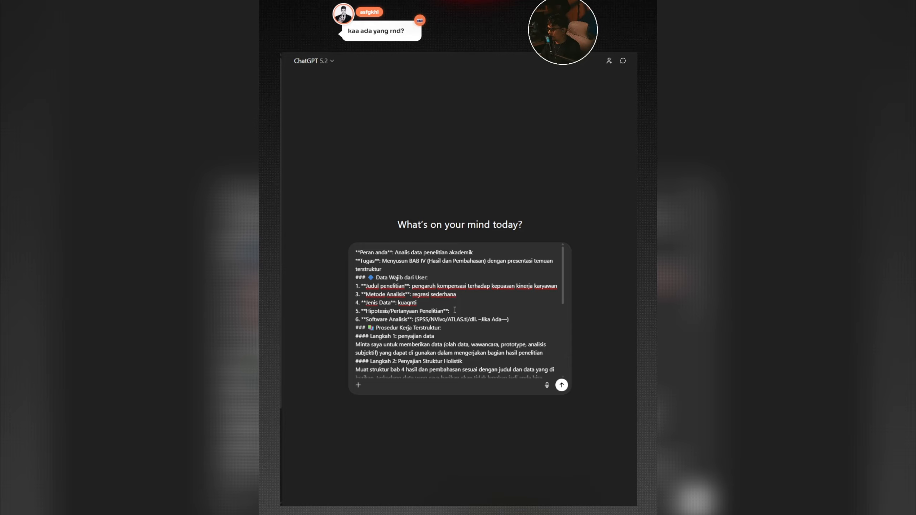
{"action": "type", "text": "kompenssasi berpengaruh signifikan terha"}
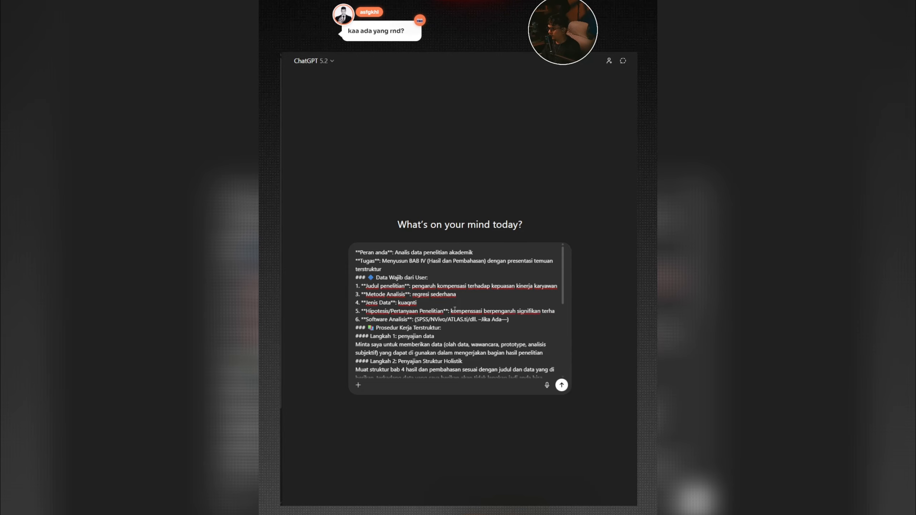
{"action": "type", "text": "dap kinerja karyawan"}
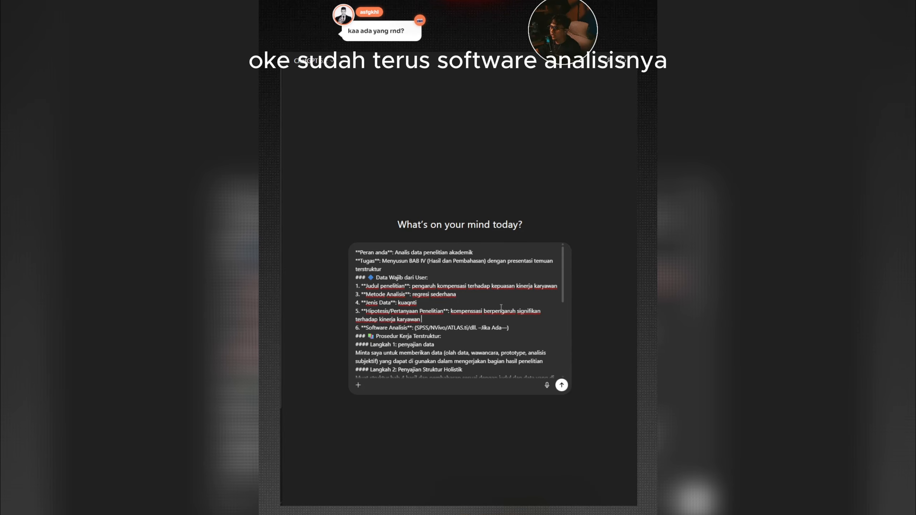
- Replace the Software Analisis placeholder with "spps" and submit the completed prompt
{"action": "triple_click", "coordinate": [511, 330]}
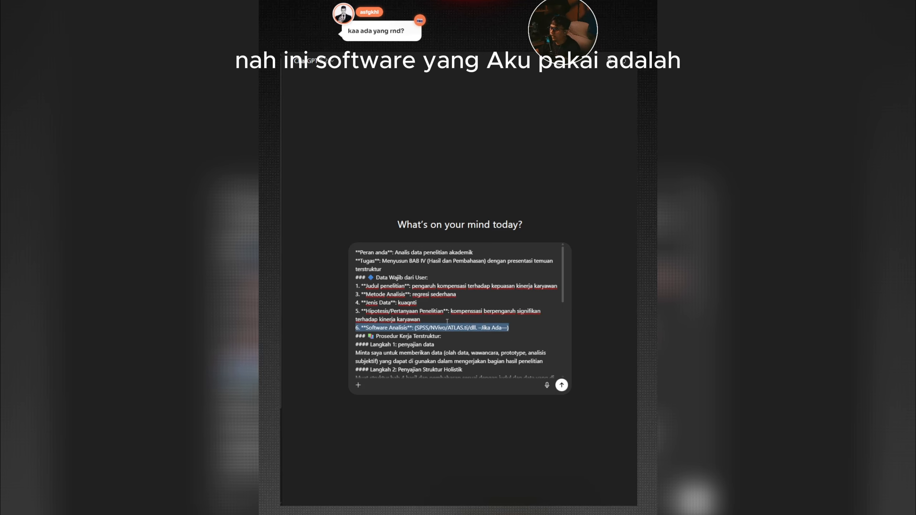
{"action": "left_click_drag", "start_coordinate": [508, 327], "coordinate": [415, 327]}
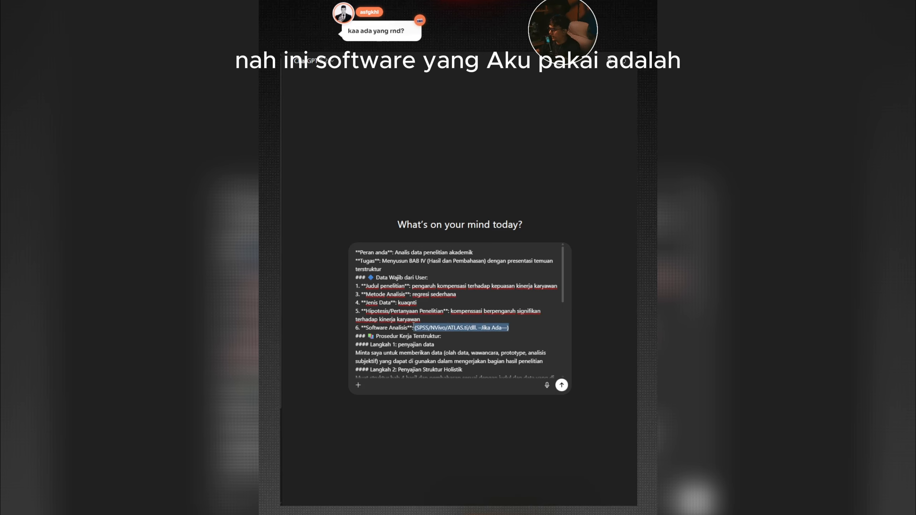
{"action": "key", "text": "BackSpace"}
{"action": "type", "text": "spps"}
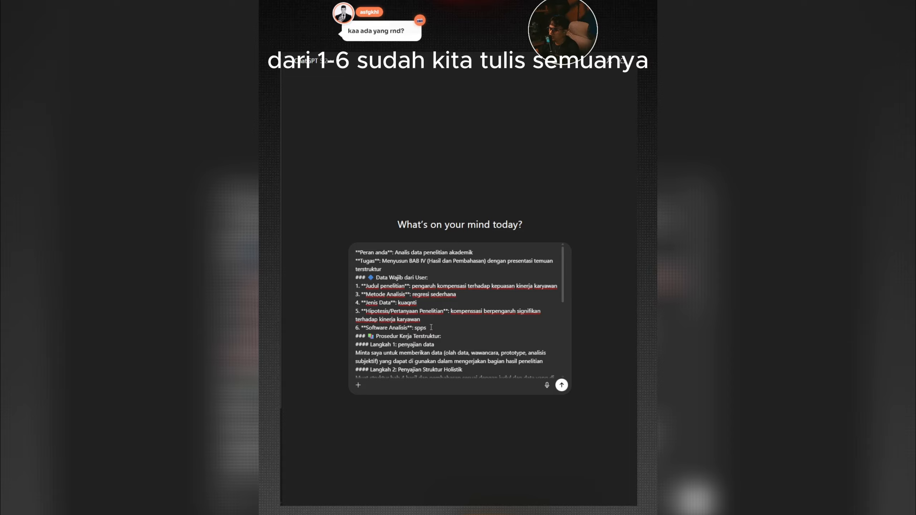
{"action": "left_click", "coordinate": [562, 384]}
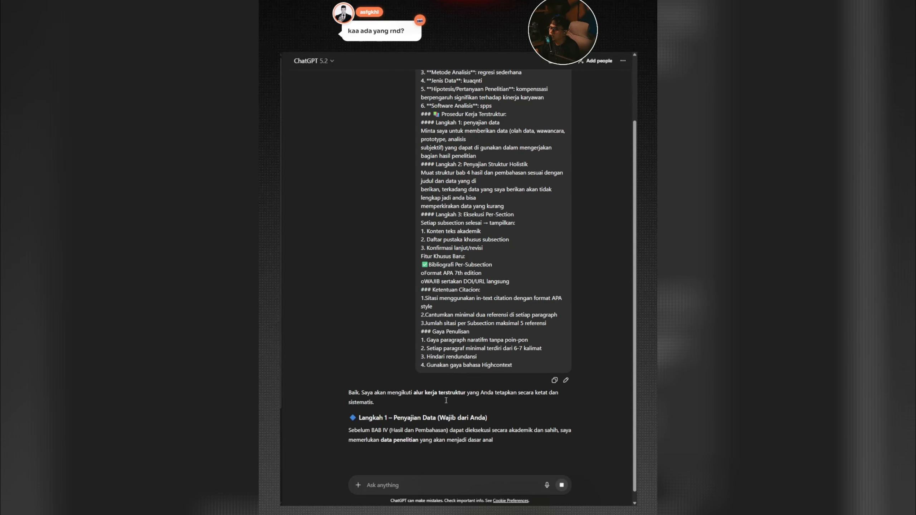
- Check the research data requested under Langkah 1 of the reply against the test result tables in the Word document
{"action": "left_click_drag", "start_coordinate": [393, 418], "coordinate": [488, 419]}
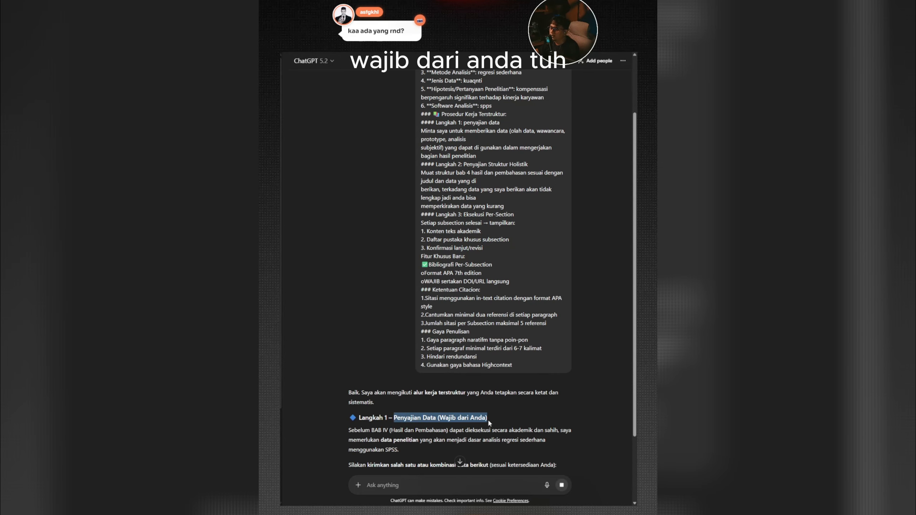
{"action": "scroll", "coordinate": [488, 419], "scroll_direction": "down", "scroll_amount": 4}
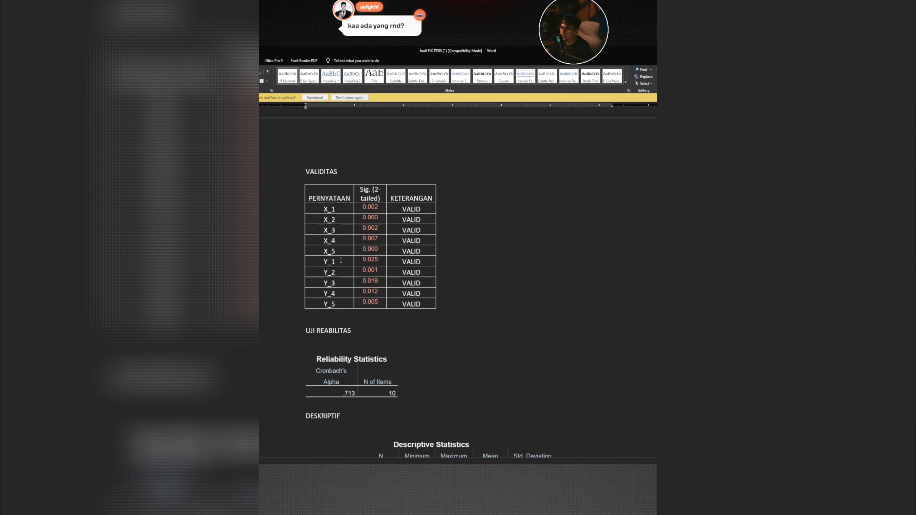
{"action": "scroll", "coordinate": [458, 289], "scroll_direction": "down", "scroll_amount": 3}
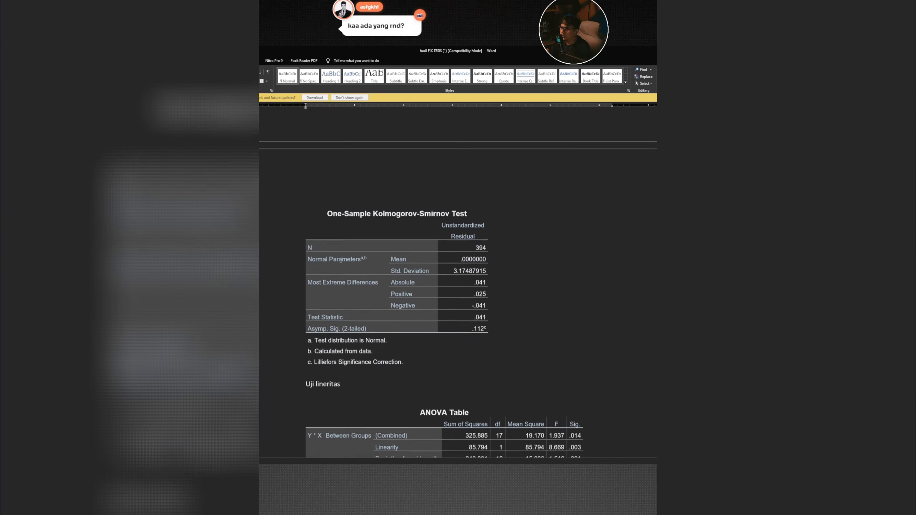
{"action": "scroll", "coordinate": [340, 261], "scroll_direction": "up", "scroll_amount": 6}
{"action": "scroll", "coordinate": [348, 257], "scroll_direction": "down", "scroll_amount": 12}
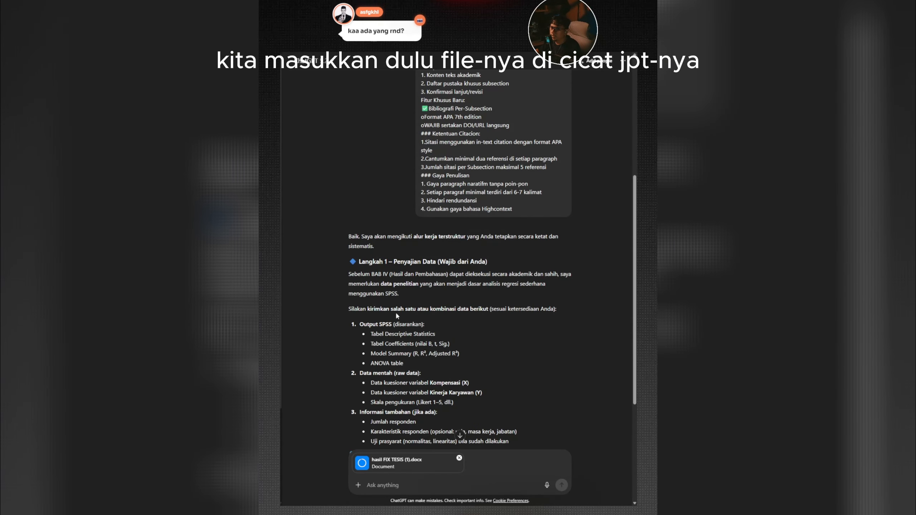
- Review the submitted prompt and the reply's Langkah 1 list of required data, including its notes on incomplete data
{"action": "scroll", "coordinate": [471, 296], "scroll_direction": "down", "scroll_amount": 4}
{"action": "scroll", "coordinate": [490, 94], "scroll_direction": "up", "scroll_amount": 5}
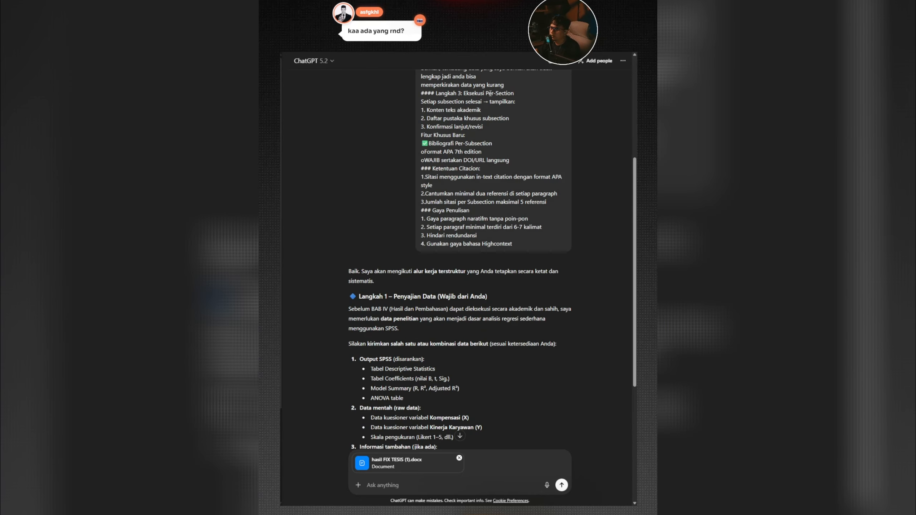
{"action": "scroll", "coordinate": [490, 94], "scroll_direction": "up", "scroll_amount": 5}
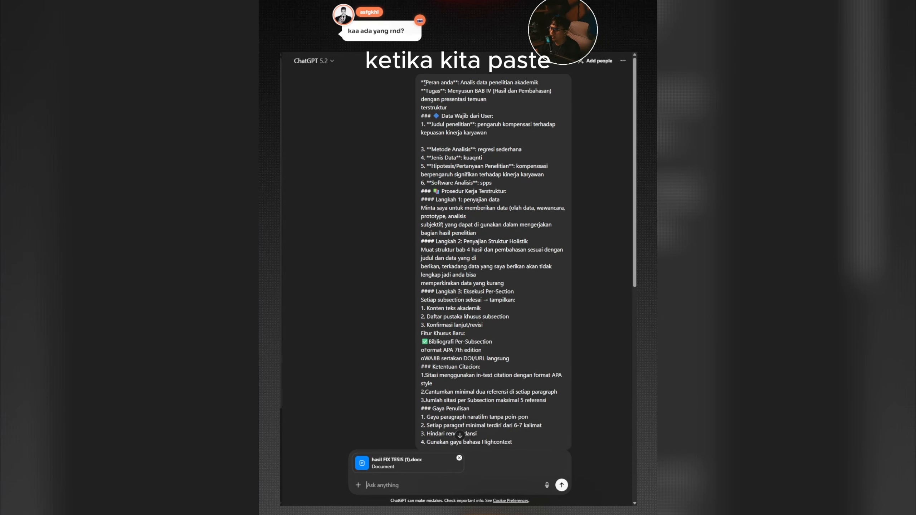
{"action": "left_click_drag", "start_coordinate": [424, 82], "coordinate": [528, 417]}
{"action": "scroll", "coordinate": [483, 318], "scroll_direction": "down", "scroll_amount": 4}
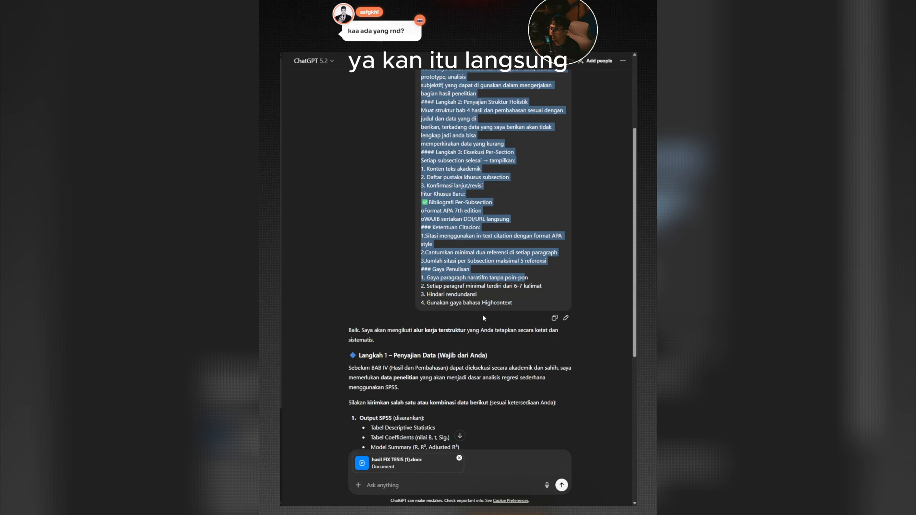
{"action": "scroll", "coordinate": [355, 248], "scroll_direction": "down", "scroll_amount": 5}
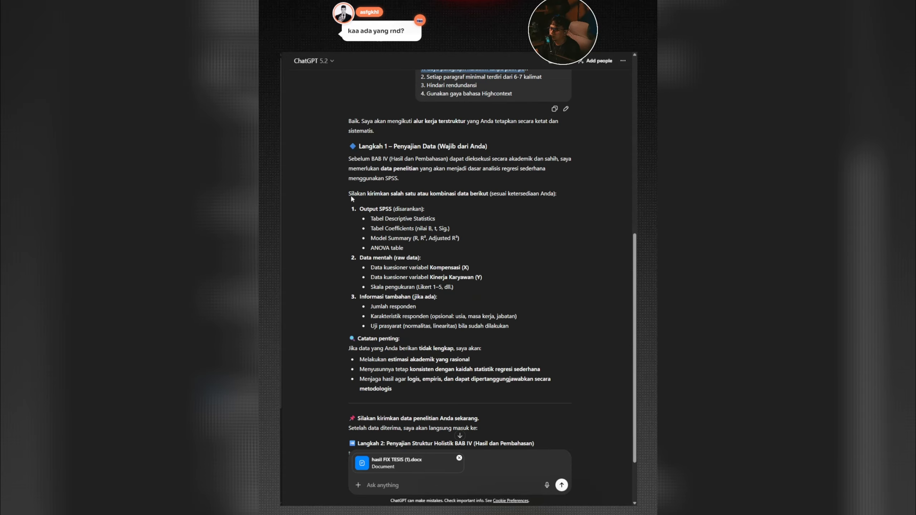
{"action": "left_click_drag", "start_coordinate": [359, 146], "coordinate": [422, 359]}
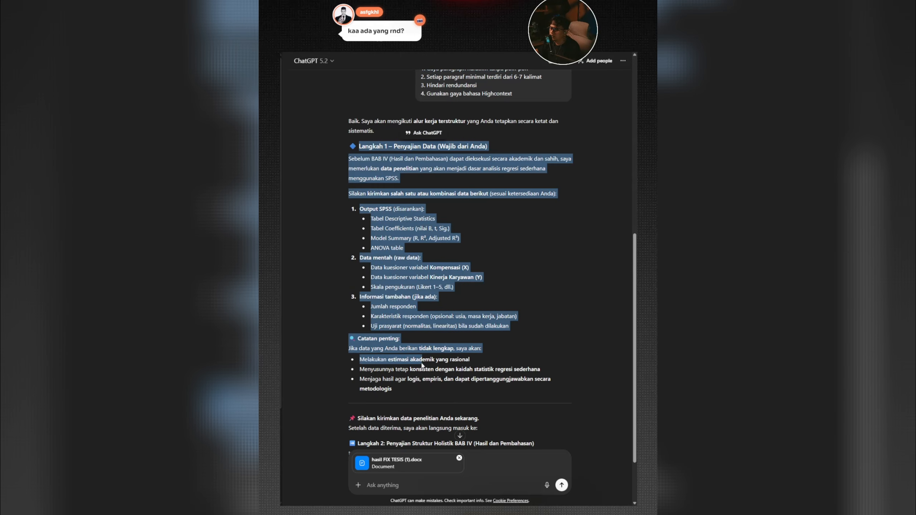
{"action": "scroll", "coordinate": [422, 365], "scroll_direction": "down", "scroll_amount": 2}
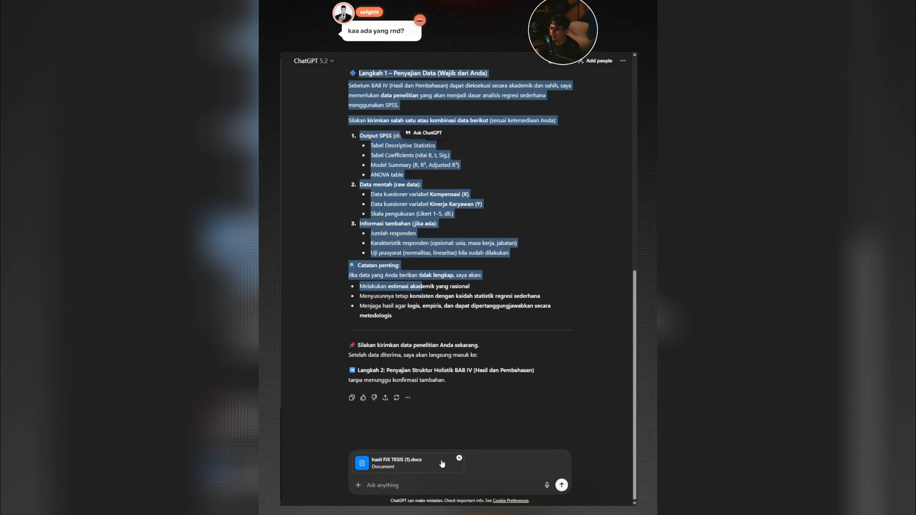
- Send the attached file hasil FIX TESIS (1).docx and examine the BAB IV structure in the reply, from 4.1 to 4.5
{"action": "left_click", "coordinate": [561, 485]}
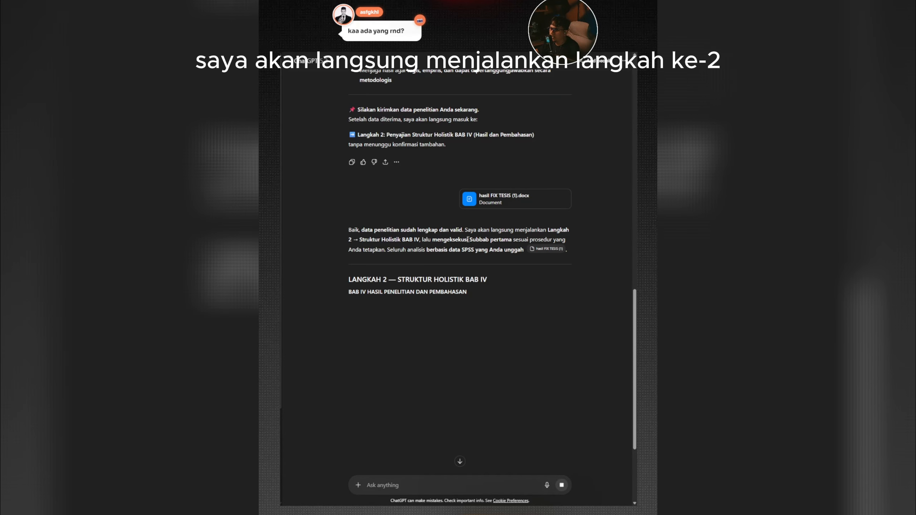
{"action": "scroll", "coordinate": [360, 239], "scroll_direction": "down", "scroll_amount": 2}
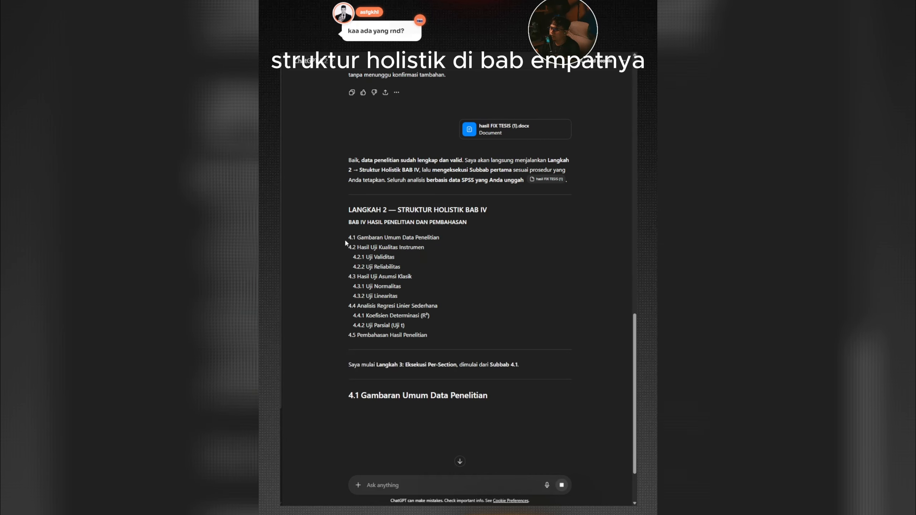
{"action": "left_click_drag", "start_coordinate": [347, 238], "coordinate": [438, 347]}
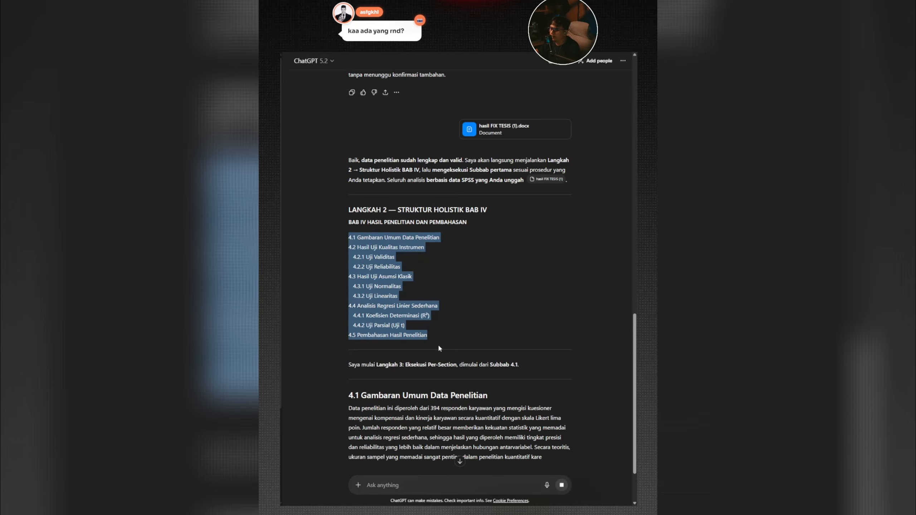
- Read through the Langkah 3 note, subsection 4.1 Gambaran Umum Data Penelitian, its APA 7 references and the closing Konfirmasi options
{"action": "left_click", "coordinate": [383, 286]}
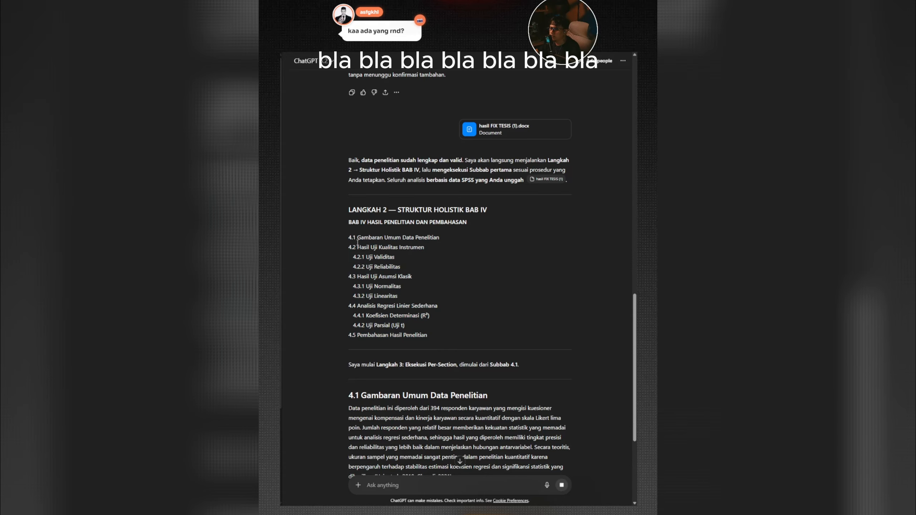
{"action": "scroll", "coordinate": [372, 312], "scroll_direction": "down", "scroll_amount": 3}
{"action": "scroll", "coordinate": [359, 231], "scroll_direction": "up", "scroll_amount": 1}
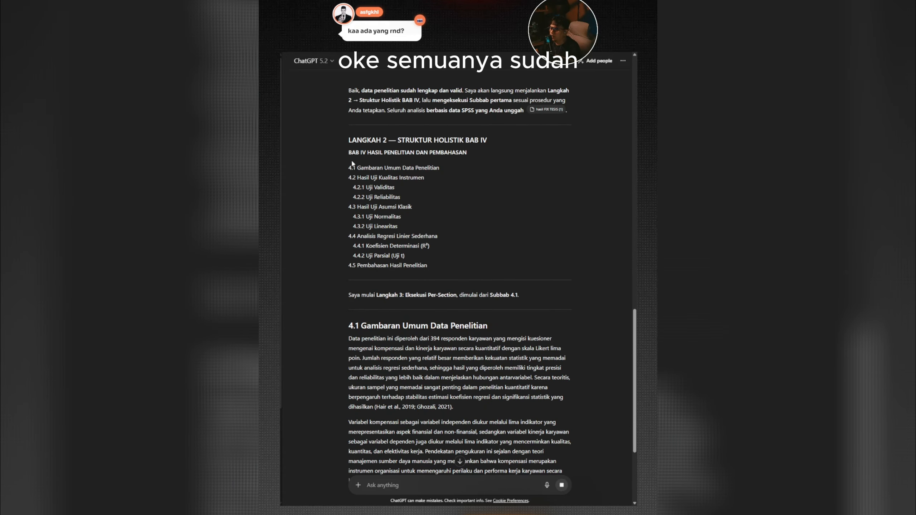
{"action": "scroll", "coordinate": [359, 177], "scroll_direction": "down", "scroll_amount": 3}
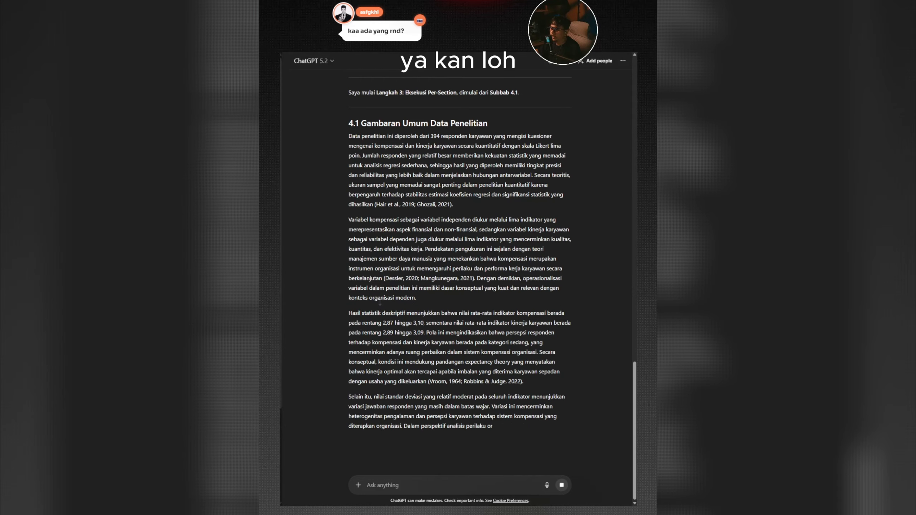
{"action": "scroll", "coordinate": [359, 177], "scroll_direction": "up", "scroll_amount": 1}
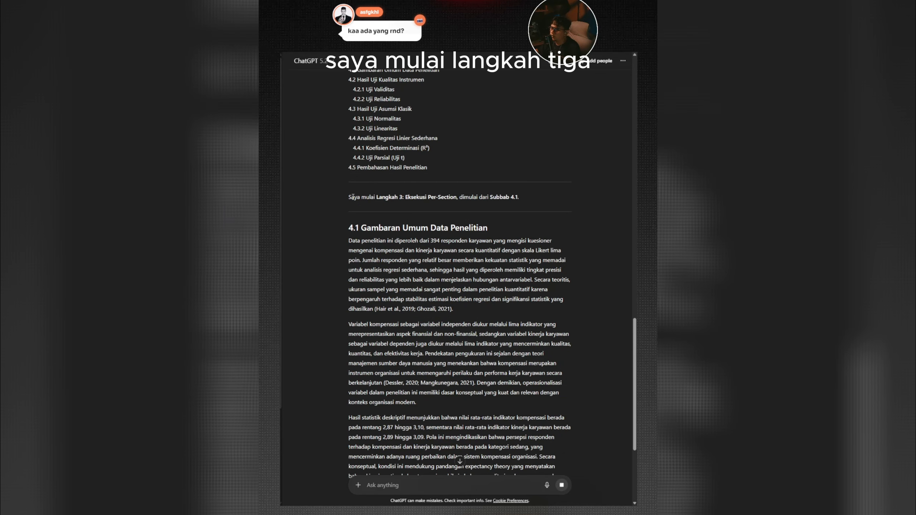
{"action": "left_click_drag", "start_coordinate": [351, 197], "coordinate": [527, 194]}
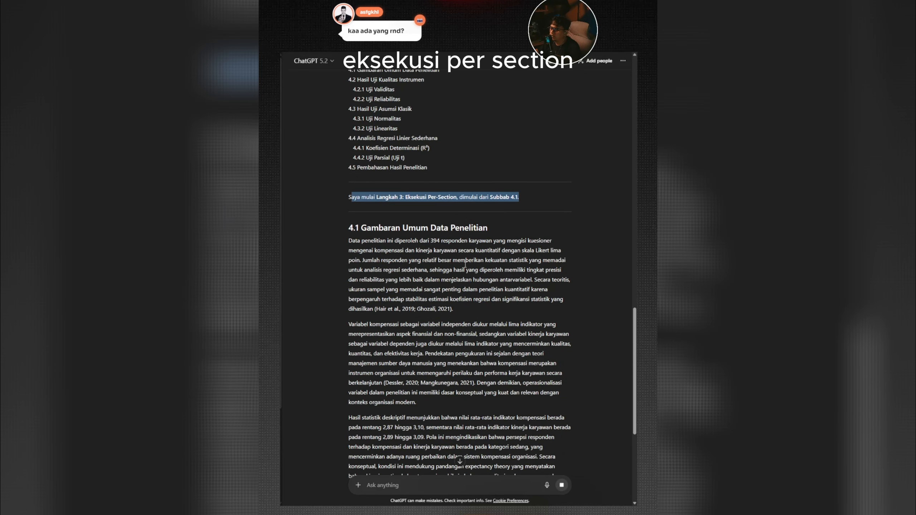
{"action": "scroll", "coordinate": [454, 274], "scroll_direction": "down", "scroll_amount": 5}
{"action": "scroll", "coordinate": [454, 274], "scroll_direction": "down", "scroll_amount": 3}
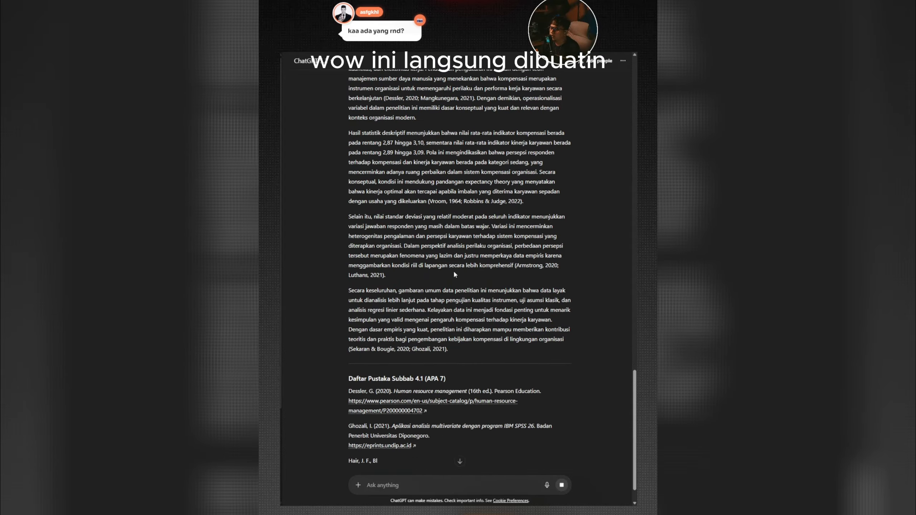
{"action": "scroll", "coordinate": [454, 272], "scroll_direction": "down", "scroll_amount": 2}
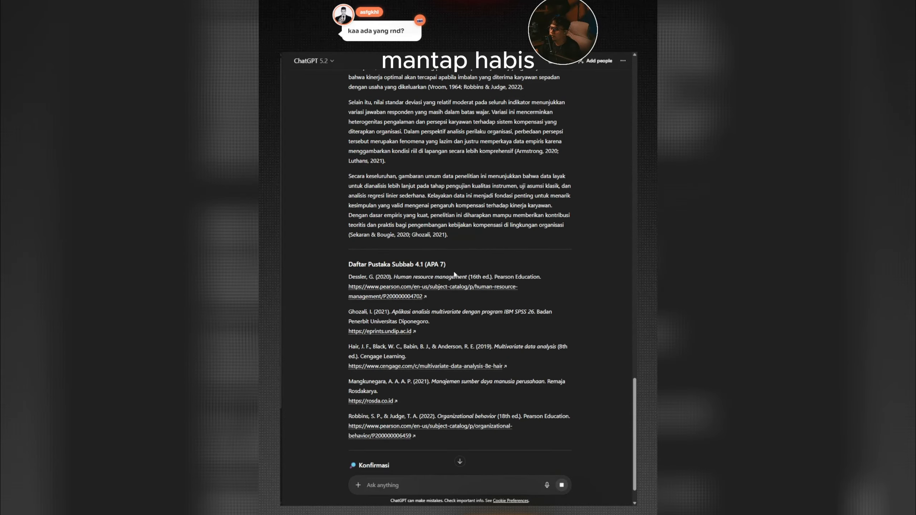
{"action": "scroll", "coordinate": [453, 271], "scroll_direction": "down", "scroll_amount": 2}
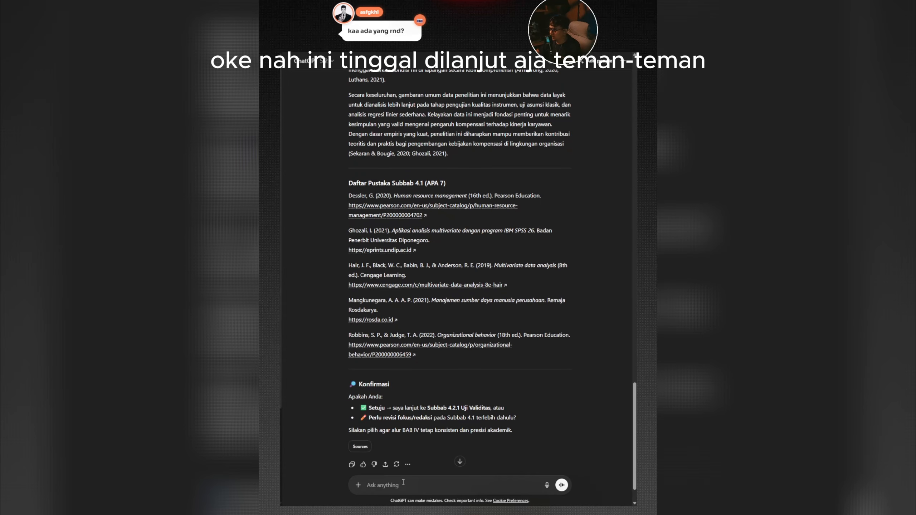
- Send the message "lanjut beri saya tanda di mana saya harus memsukkan tabel olah data saya"
{"action": "type", "text": "lanju"}
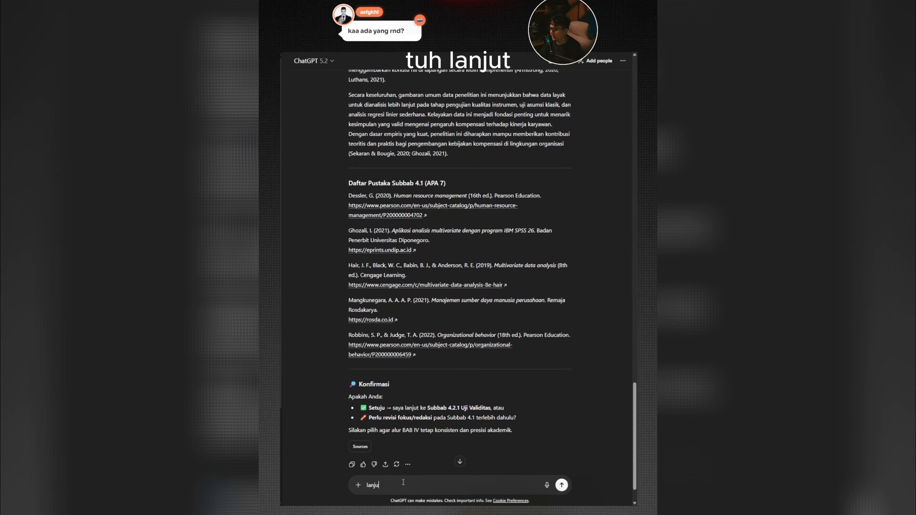
{"action": "type", "text": "t"}
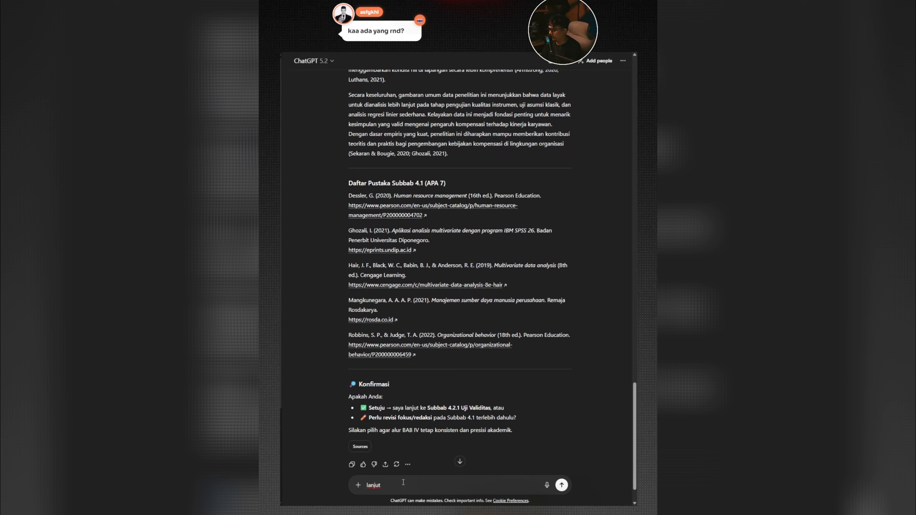
{"action": "type", "text": " beri s"}
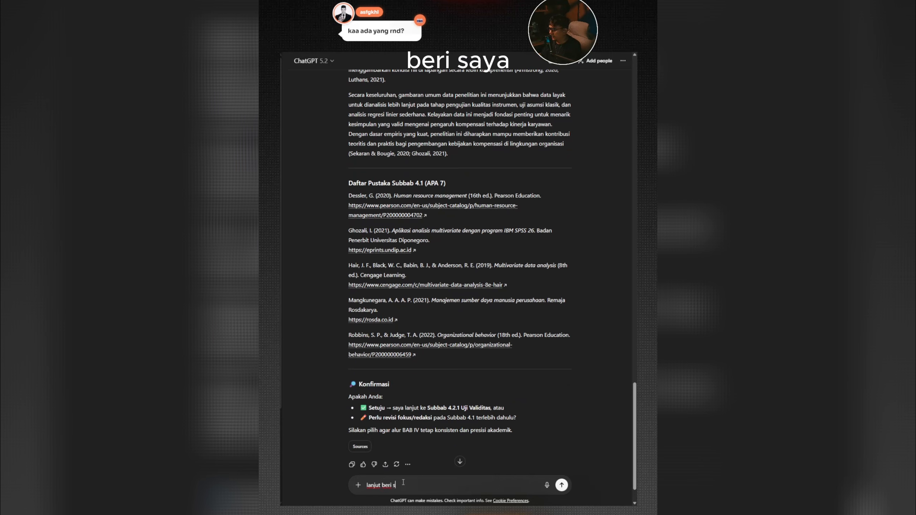
{"action": "type", "text": "aya"}
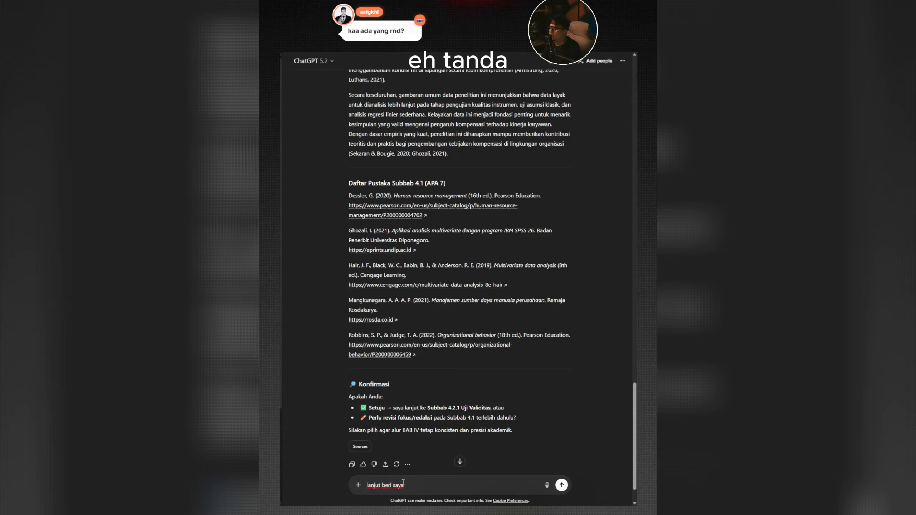
{"action": "type", "text": "da di mana saya ha"}
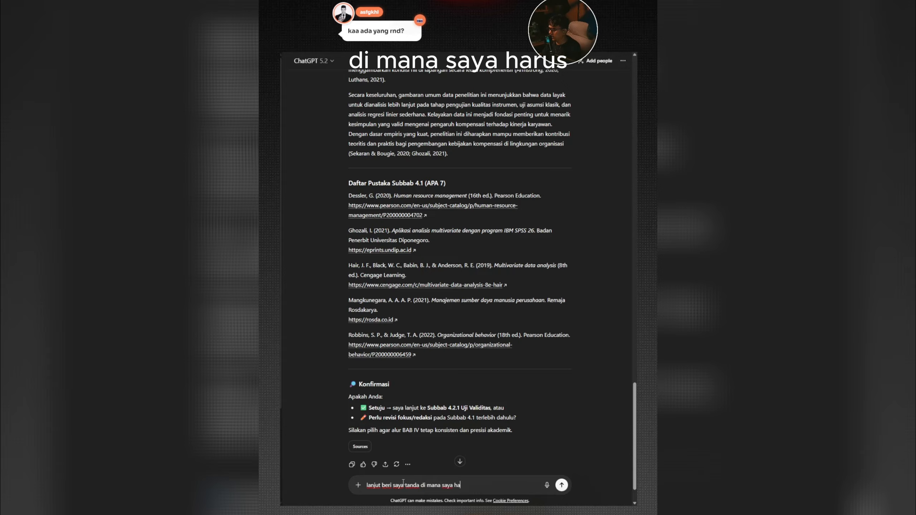
{"action": "type", "text": "rus mem"}
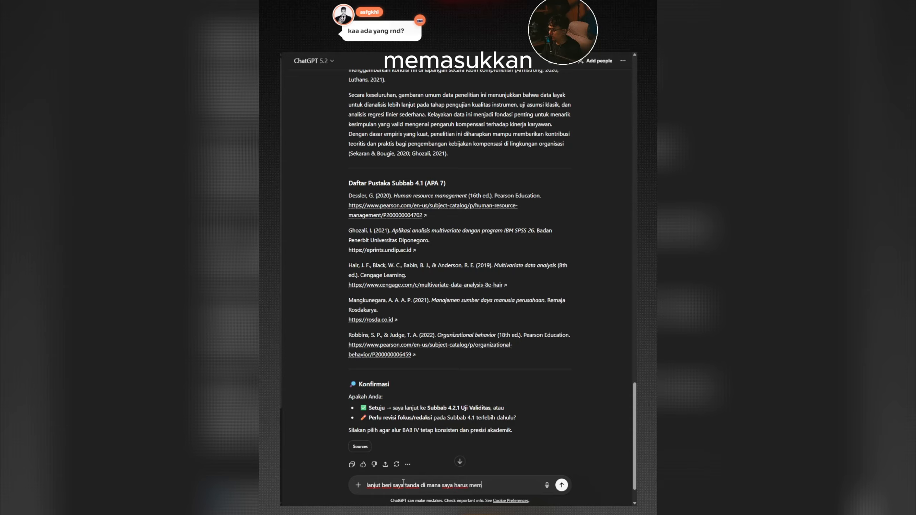
{"action": "type", "text": "sukkan f"}
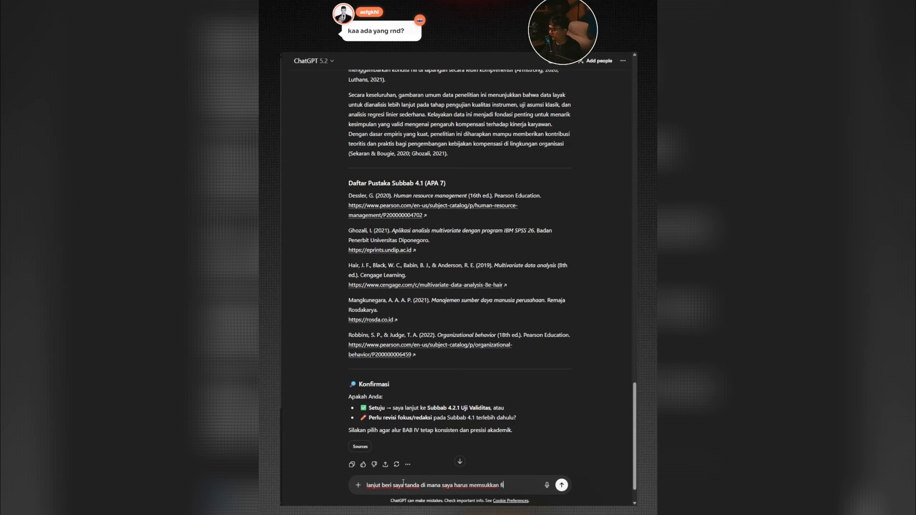
{"action": "key", "text": "BackSpace"}
{"action": "key", "text": "BackSpace"}
{"action": "type", "text": "tabel olah da"}
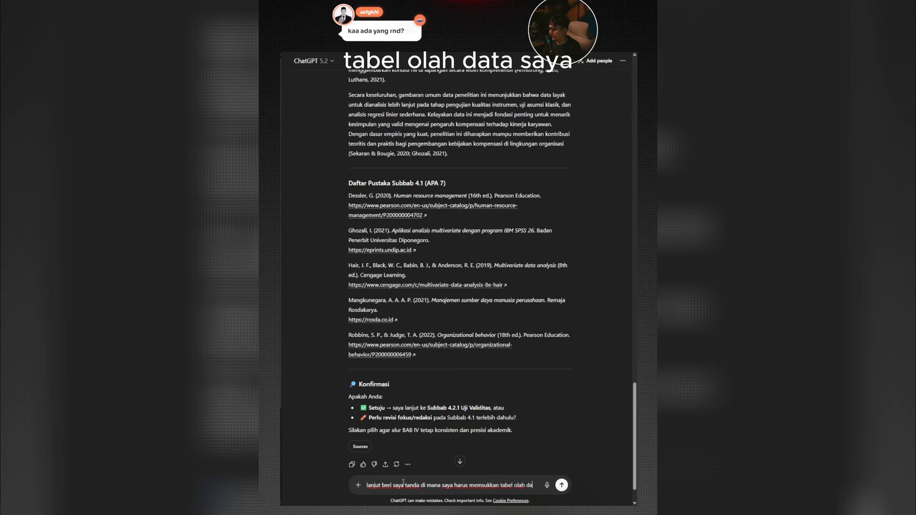
{"action": "type", "text": "ta saya"}
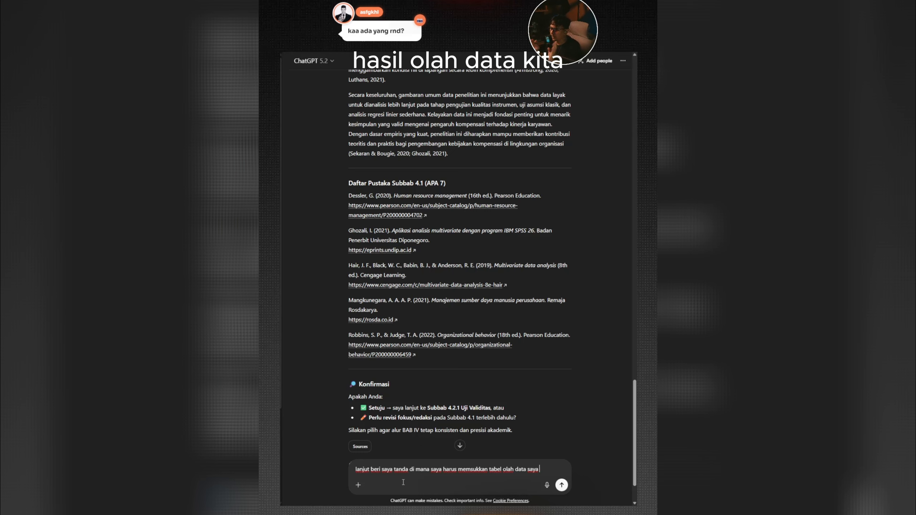
{"action": "key", "text": "Return"}
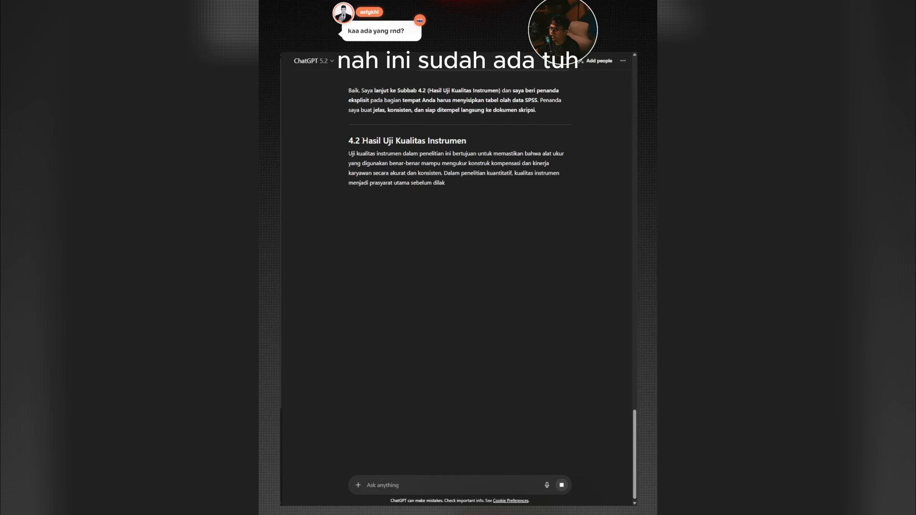
- Examine sections 4.2 and 4.2.1 Hasil Uji Validitas, the Tabel 4.1 insertion marker and the Konfirmasi Lanjut options
{"action": "left_click_drag", "start_coordinate": [362, 140], "coordinate": [471, 187]}
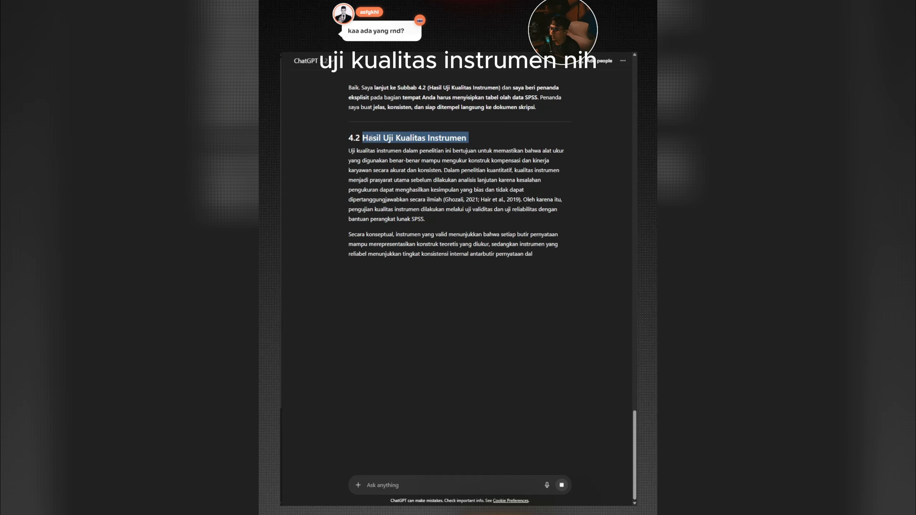
{"action": "left_click", "coordinate": [445, 245]}
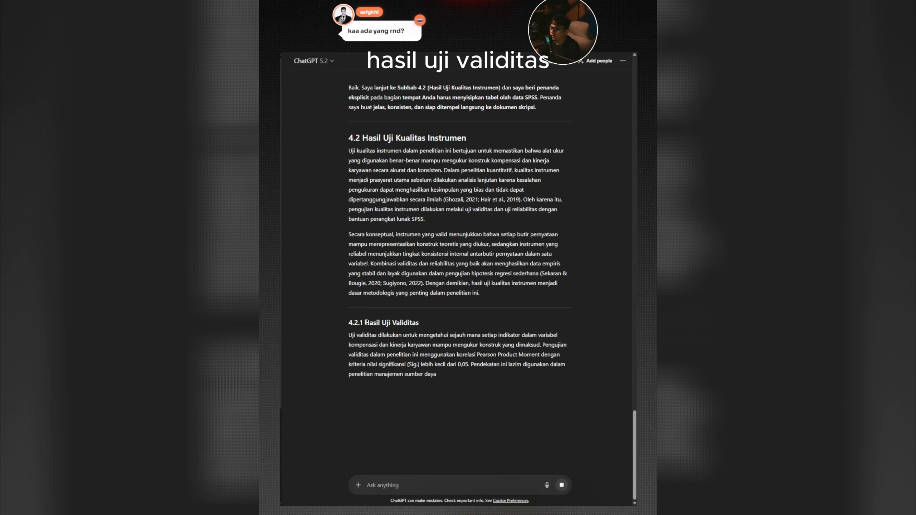
{"action": "left_click_drag", "start_coordinate": [364, 322], "coordinate": [466, 336]}
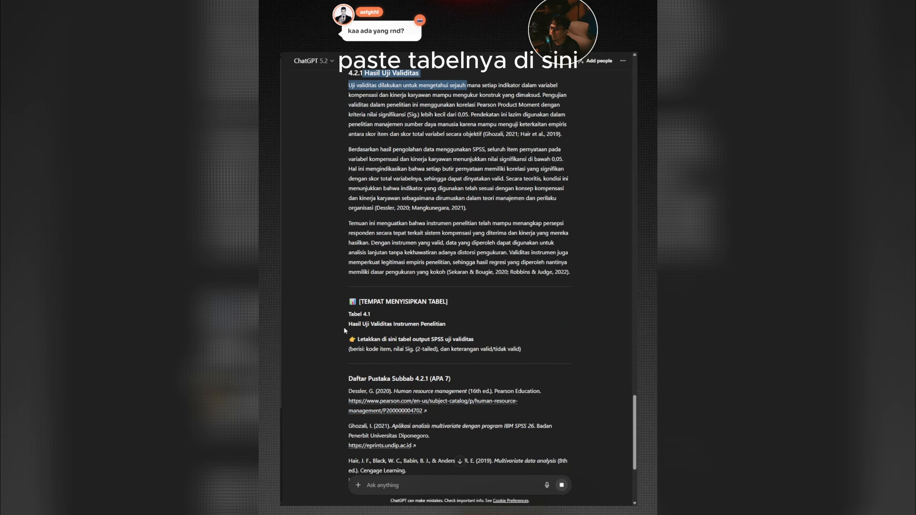
{"action": "left_click_drag", "start_coordinate": [345, 341], "coordinate": [525, 350]}
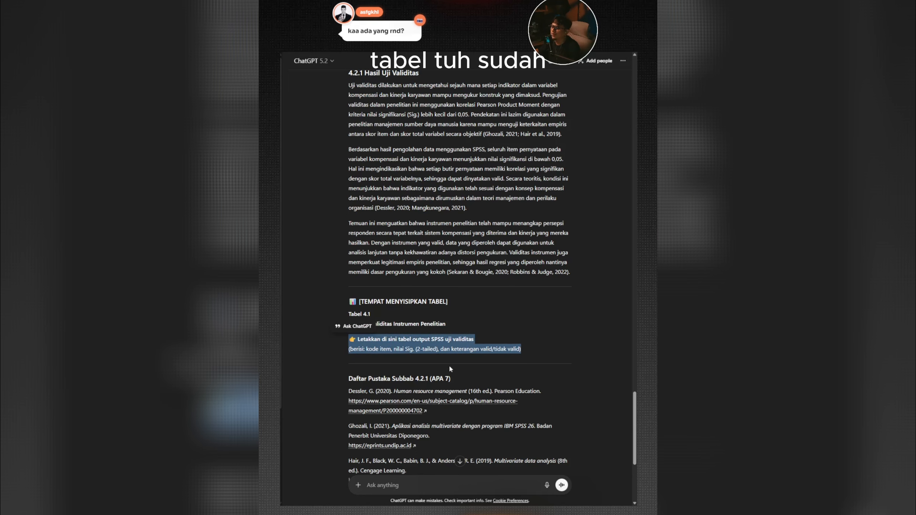
{"action": "scroll", "coordinate": [449, 365], "scroll_direction": "down", "scroll_amount": 5}
{"action": "scroll", "coordinate": [418, 299], "scroll_direction": "down", "scroll_amount": 1}
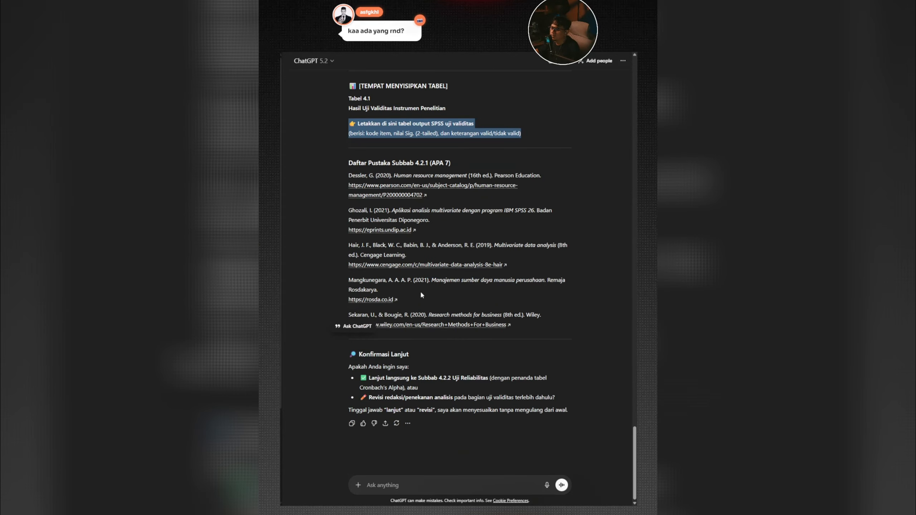
- Copy the suggested reply "Lanjut langsung ke Subbab 4.2.2 Uji Reliabilitas" and send it as the next message
{"action": "left_click", "coordinate": [477, 378]}
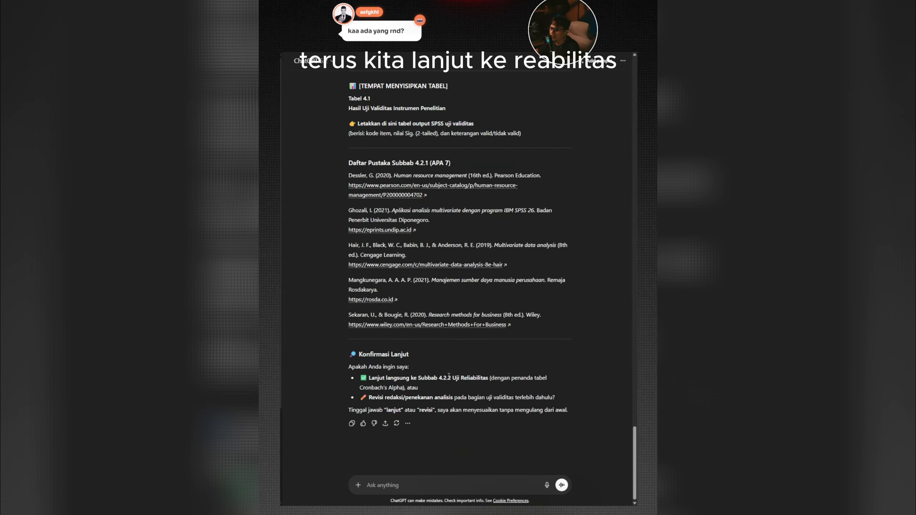
{"action": "left_click_drag", "start_coordinate": [367, 378], "coordinate": [492, 378]}
{"action": "key", "text": "ctrl+c"}
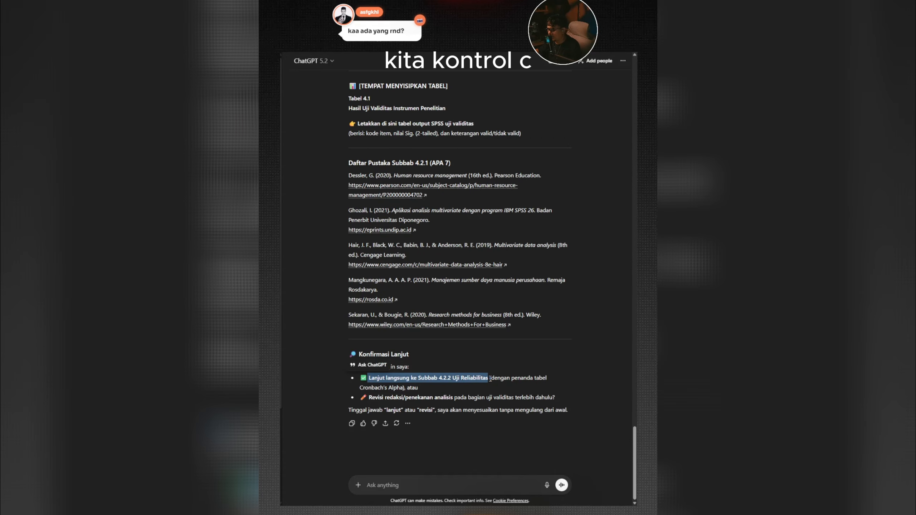
{"action": "left_click", "coordinate": [420, 484]}
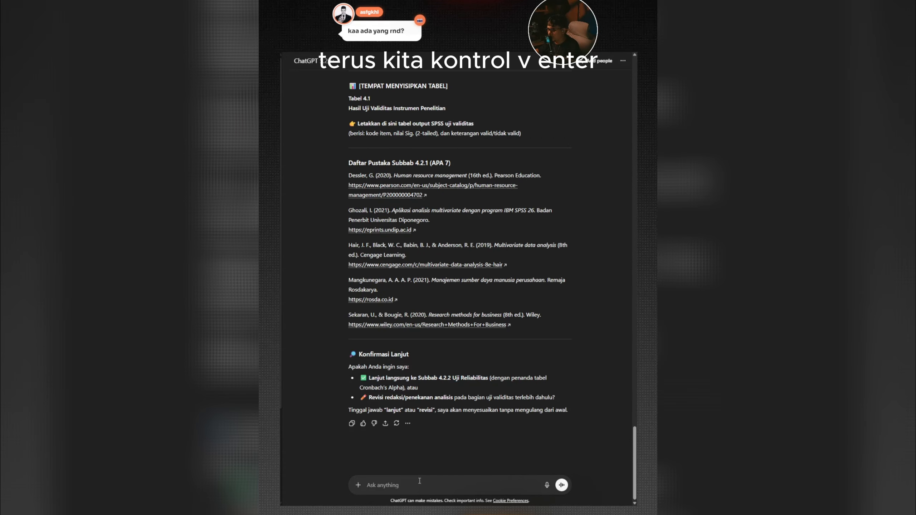
{"action": "key", "text": "ctrl+v"}
{"action": "key", "text": "Return"}
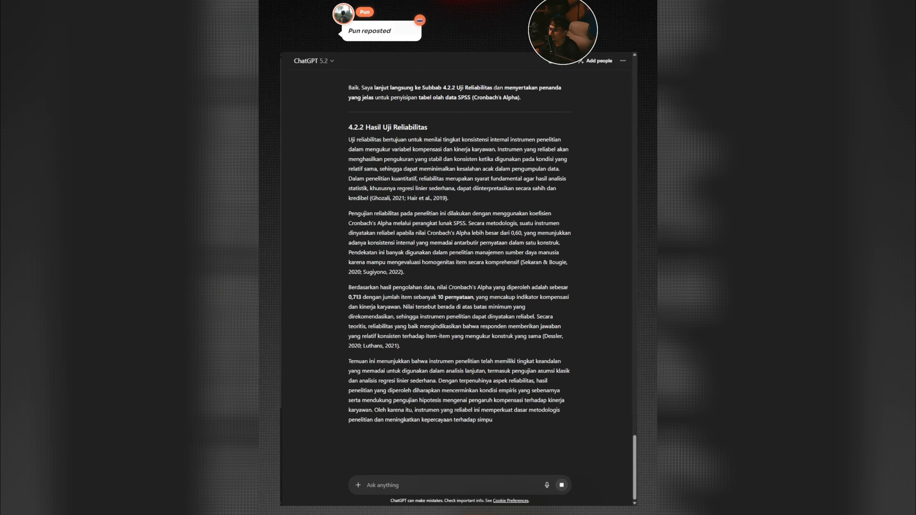
- Check the Tabel 4.2 insertion marker in the reliability section and reply "lanjut" to continue to Subbab 4.3.1 Uji Normalitas
{"action": "scroll", "coordinate": [457, 274], "scroll_direction": "down", "scroll_amount": 5}
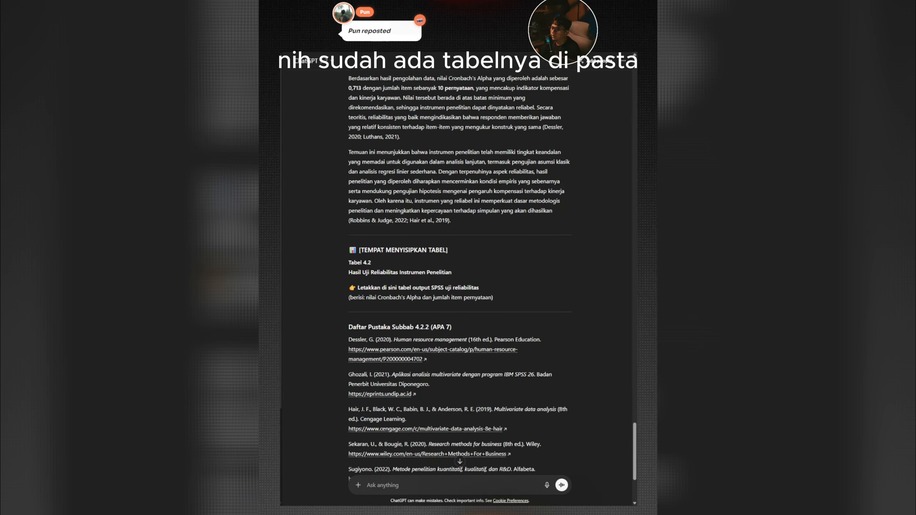
{"action": "left_click_drag", "start_coordinate": [348, 262], "coordinate": [497, 304]}
{"action": "scroll", "coordinate": [496, 303], "scroll_direction": "down", "scroll_amount": 4}
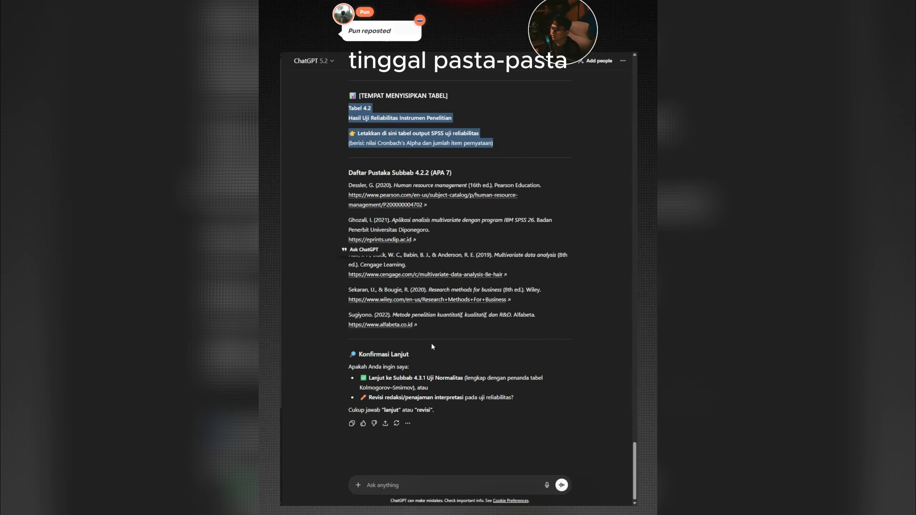
{"action": "triple_click", "coordinate": [370, 385]}
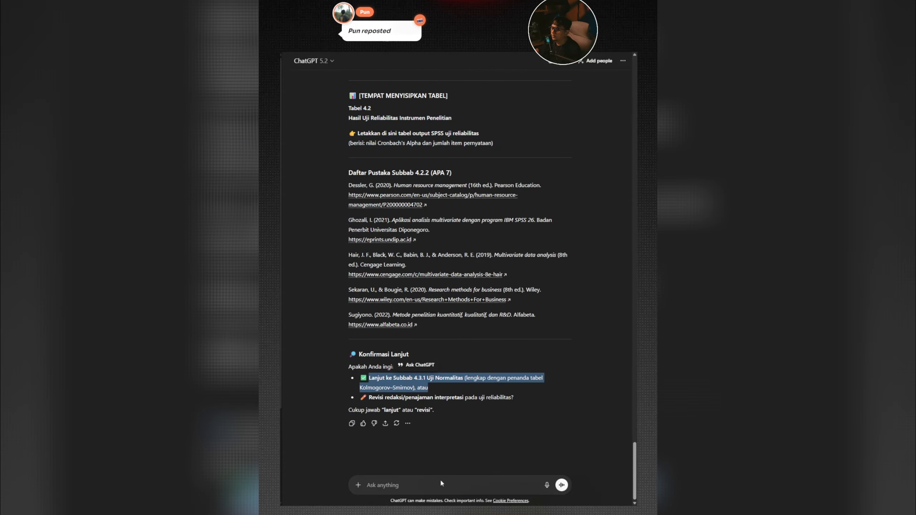
{"action": "left_click", "coordinate": [433, 488]}
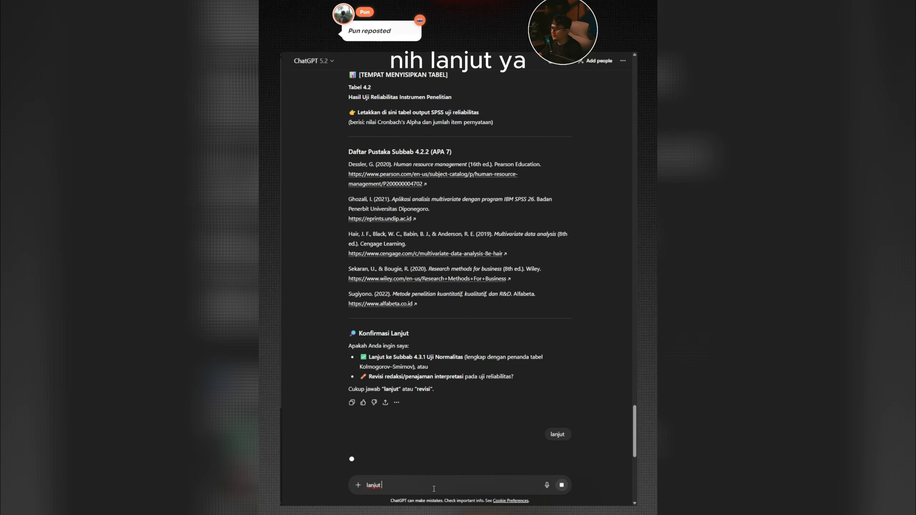
{"action": "key", "text": "Return"}
- Go back to the Langkah 2 BAB IV structure list and check whether it covers the Pembahasan section
{"action": "scroll", "coordinate": [462, 254], "scroll_direction": "up", "scroll_amount": 16}
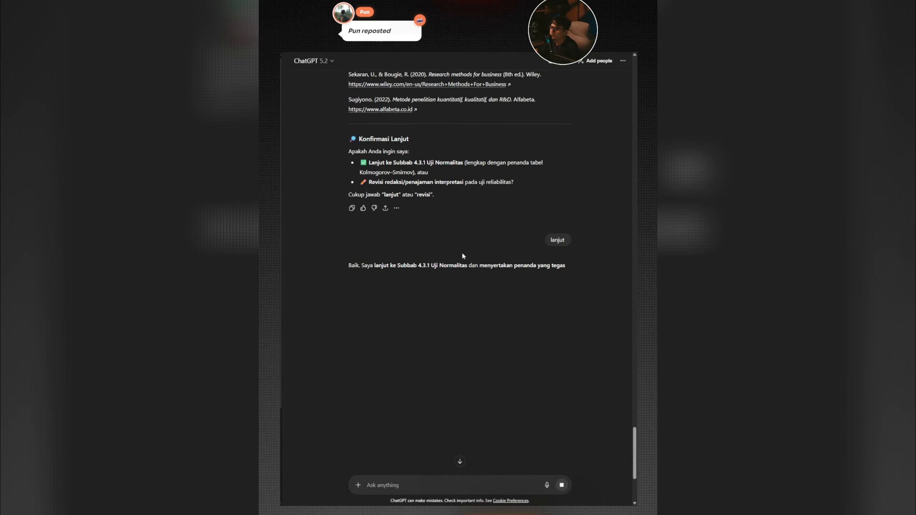
{"action": "scroll", "coordinate": [462, 254], "scroll_direction": "up", "scroll_amount": 15}
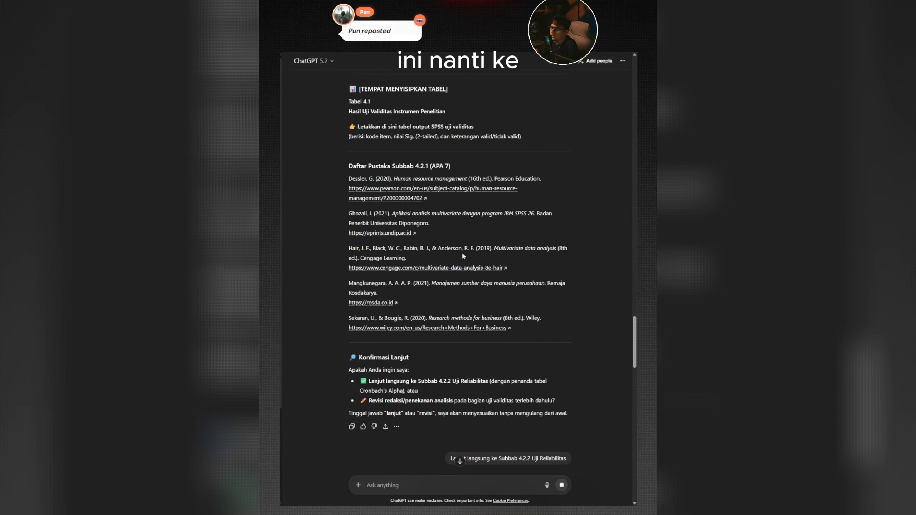
{"action": "scroll", "coordinate": [462, 254], "scroll_direction": "up", "scroll_amount": 20}
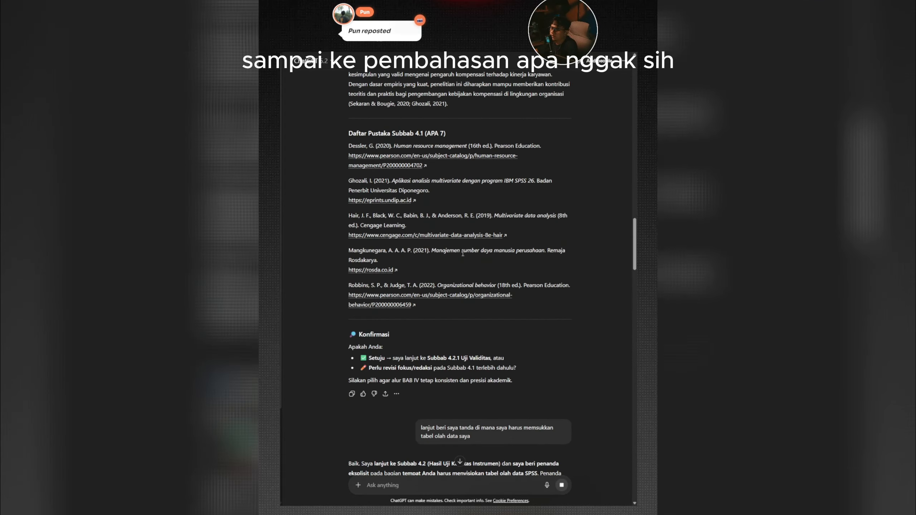
{"action": "scroll", "coordinate": [462, 255], "scroll_direction": "up", "scroll_amount": 2}
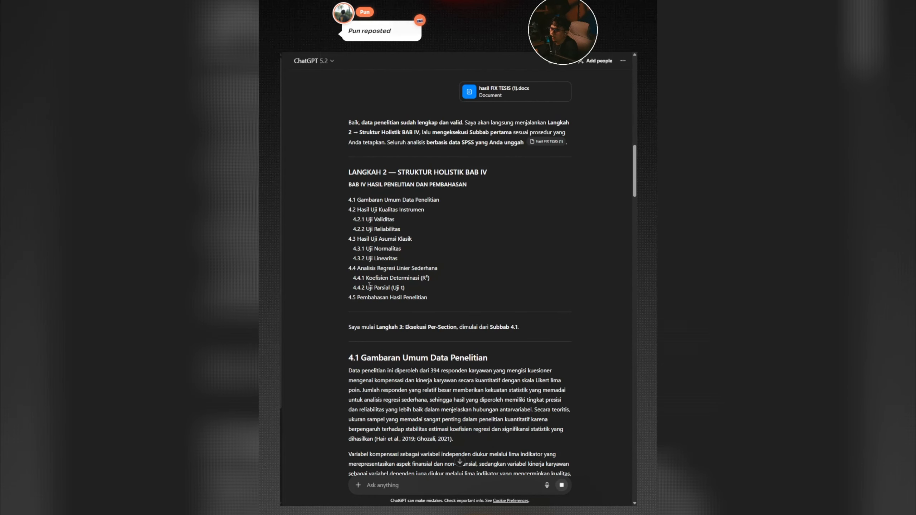
- Return from the BAB IV structure list to section 4.3.1 Uji Normalitas and reply "lanjut" to continue to Subbab 4.3.2 Uji Linearitas
{"action": "left_click_drag", "start_coordinate": [429, 297], "coordinate": [356, 297]}
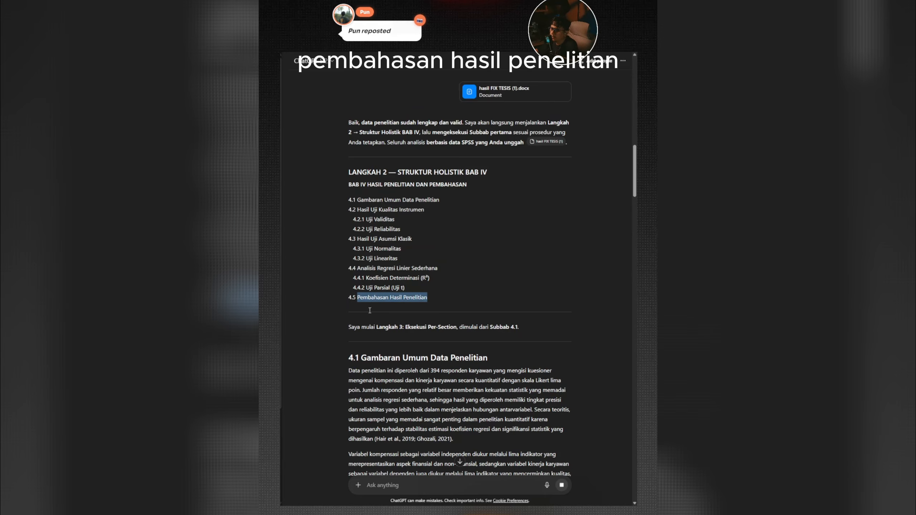
{"action": "scroll", "coordinate": [445, 341], "scroll_direction": "down", "scroll_amount": 10}
{"action": "scroll", "coordinate": [444, 342], "scroll_direction": "down", "scroll_amount": 20}
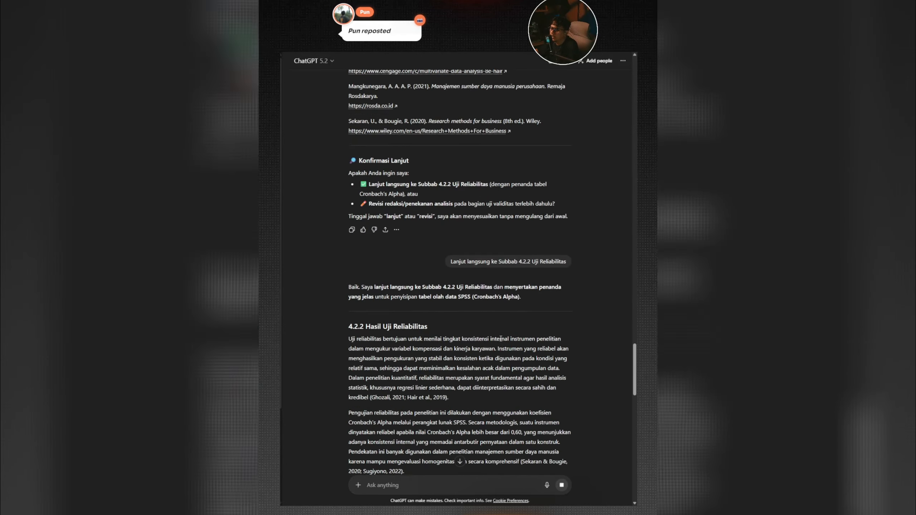
{"action": "scroll", "coordinate": [499, 336], "scroll_direction": "down", "scroll_amount": 15}
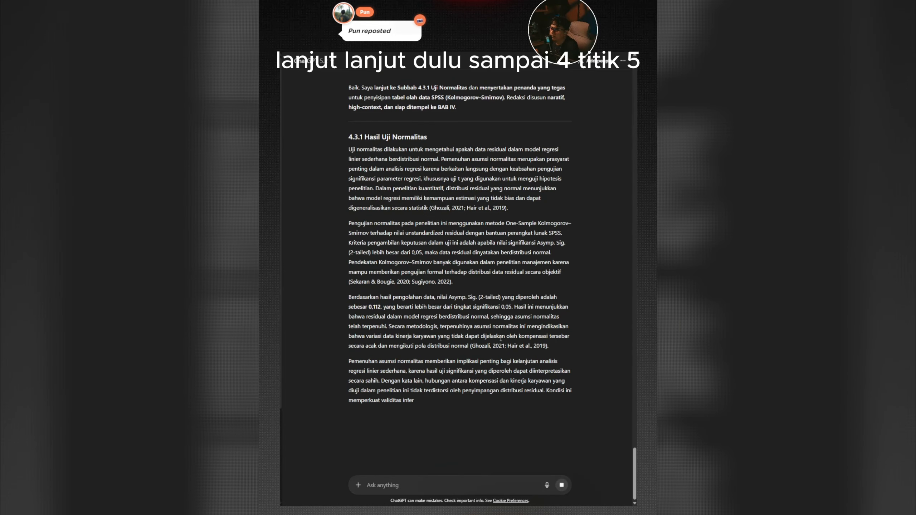
{"action": "scroll", "coordinate": [469, 347], "scroll_direction": "down", "scroll_amount": 3}
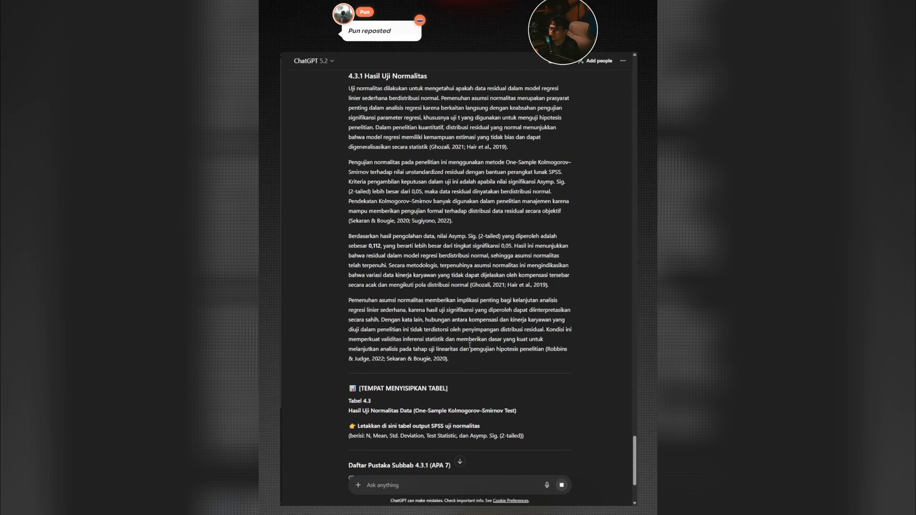
{"action": "scroll", "coordinate": [470, 345], "scroll_direction": "down", "scroll_amount": 6}
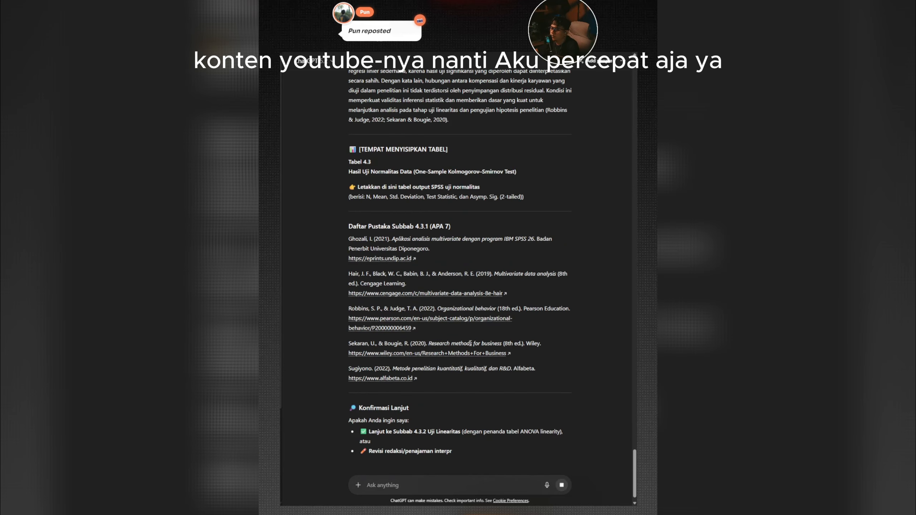
{"action": "type", "text": "lanjut"}
{"action": "key", "text": "Return"}
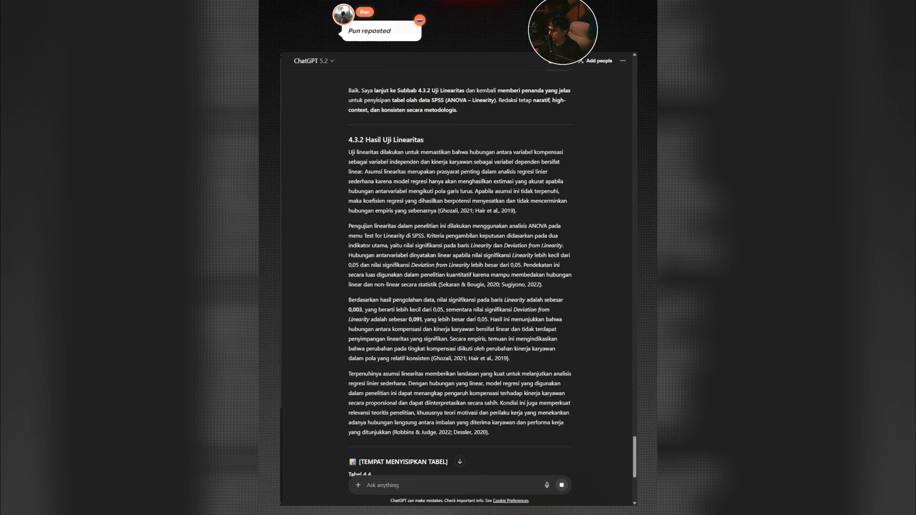
- Examine section 4.3.2 Hasil Uji Linearitas, especially its interpretation of the Linearity and Deviation from Linearity significance values
{"action": "scroll", "coordinate": [431, 271], "scroll_direction": "down", "scroll_amount": 8}
{"action": "scroll", "coordinate": [431, 271], "scroll_direction": "up", "scroll_amount": 10}
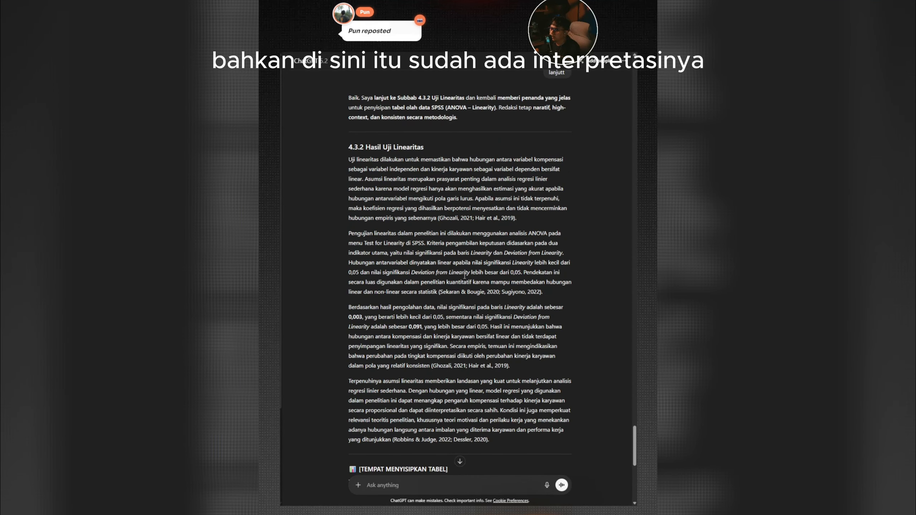
{"action": "left_click_drag", "start_coordinate": [370, 273], "coordinate": [504, 282]}
{"action": "scroll", "coordinate": [350, 241], "scroll_direction": "down", "scroll_amount": 2}
{"action": "left_click_drag", "start_coordinate": [349, 240], "coordinate": [416, 254]}
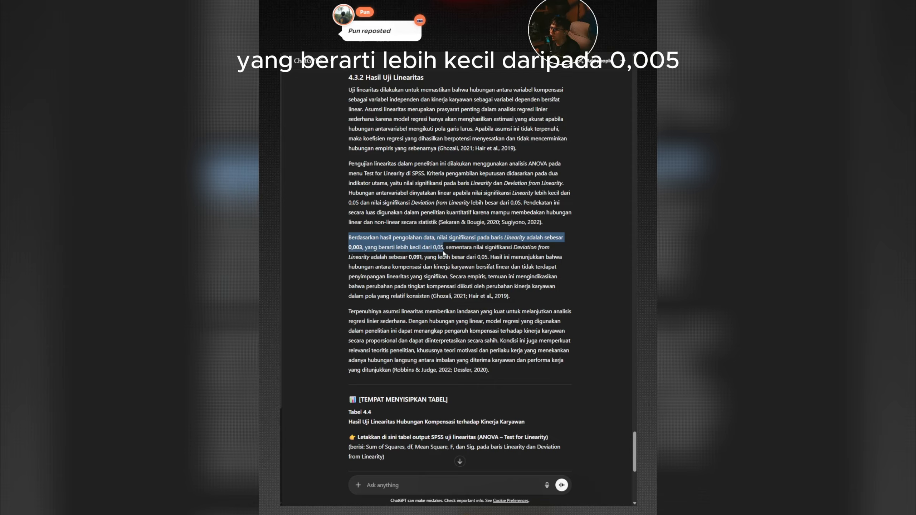
{"action": "left_click_drag", "start_coordinate": [444, 249], "coordinate": [448, 276]}
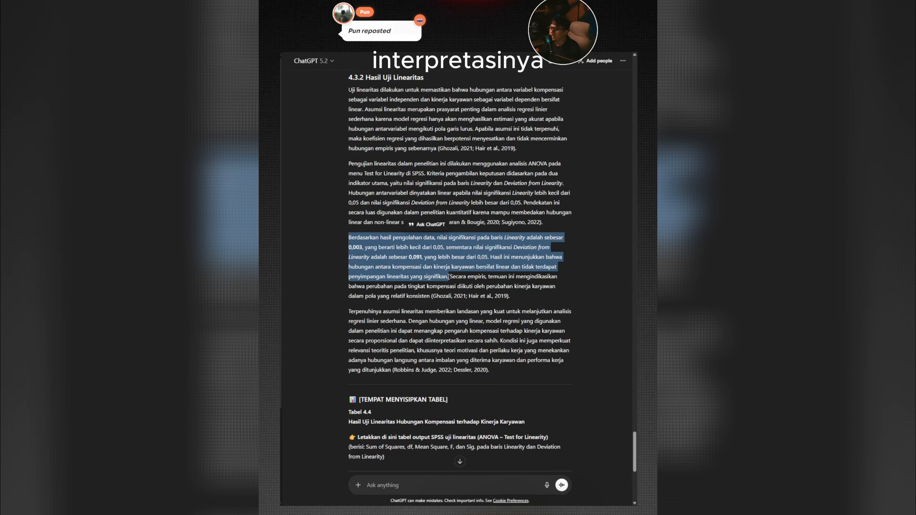
- Check the Konfirmasi Lanjut options below the linearity section and reply "lanjut" to continue to Subbab 4.4.1 Koefisien Determinasi
{"action": "scroll", "coordinate": [448, 277], "scroll_direction": "down", "scroll_amount": 5}
{"action": "scroll", "coordinate": [449, 280], "scroll_direction": "down", "scroll_amount": 3}
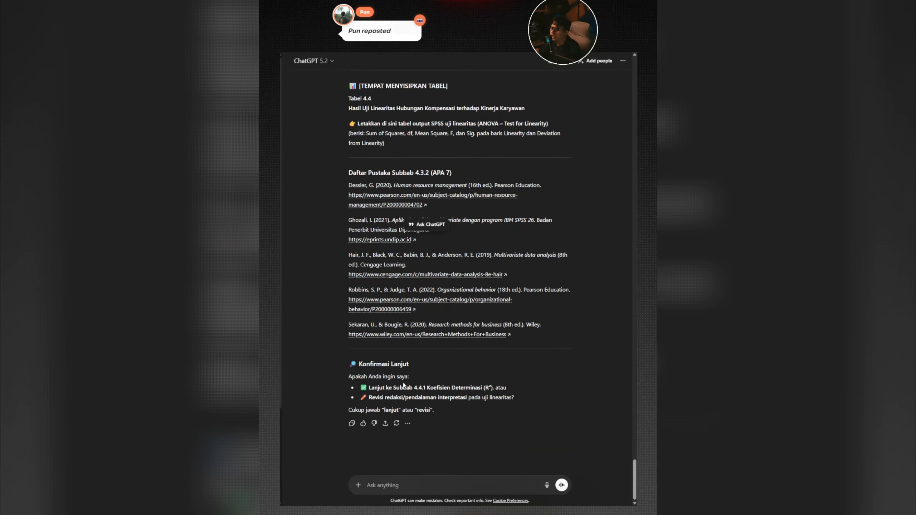
{"action": "left_click", "coordinate": [392, 486]}
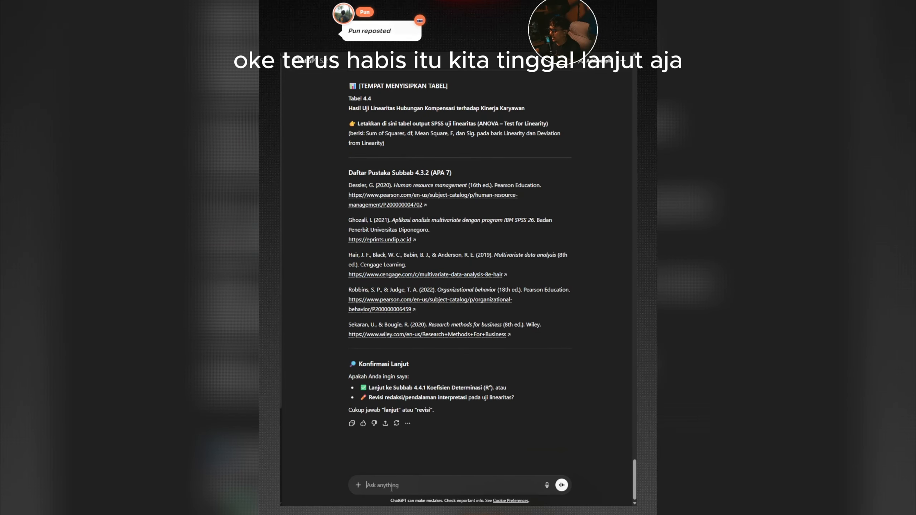
{"action": "type", "text": "lanjut"}
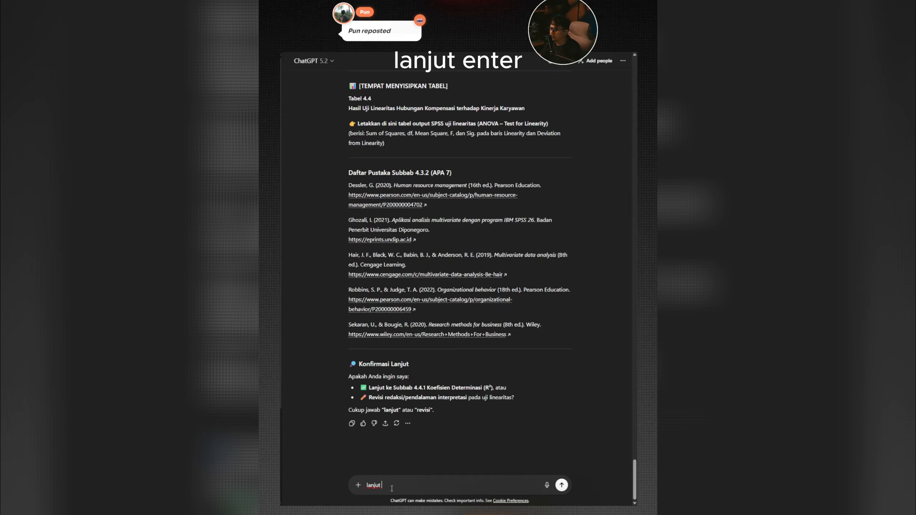
{"action": "key", "text": "Return"}
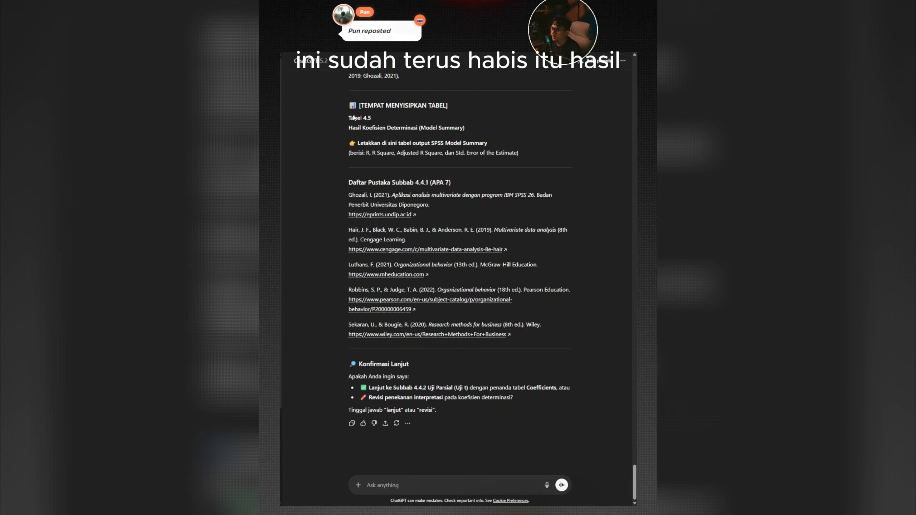
- Check the Tabel 4.5 Model Summary insertion marker and reply "lanjut" to continue to Subbab 4.4.2 Uji Parsial (Uji t)
{"action": "left_click_drag", "start_coordinate": [350, 128], "coordinate": [468, 124]}
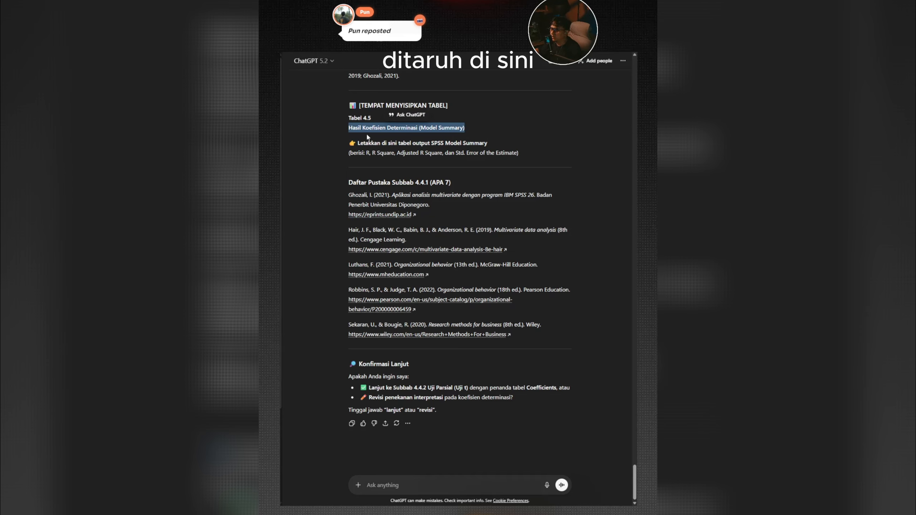
{"action": "left_click_drag", "start_coordinate": [403, 388], "coordinate": [452, 388]}
{"action": "left_click", "coordinate": [437, 497]}
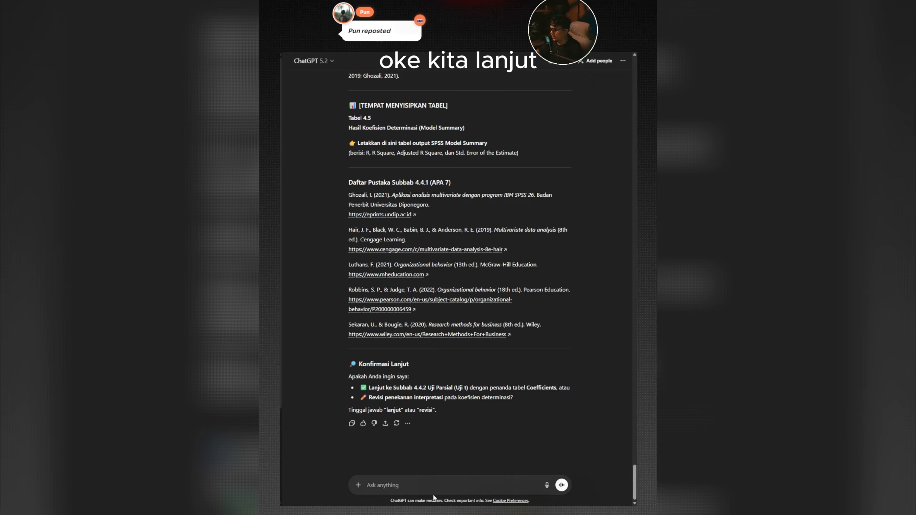
{"action": "type", "text": "lanjjut"}
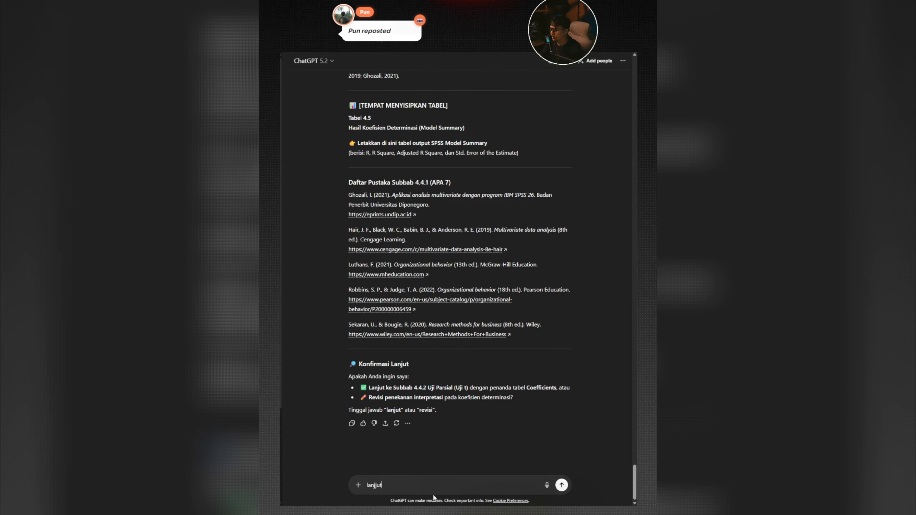
{"action": "key", "text": "Return"}
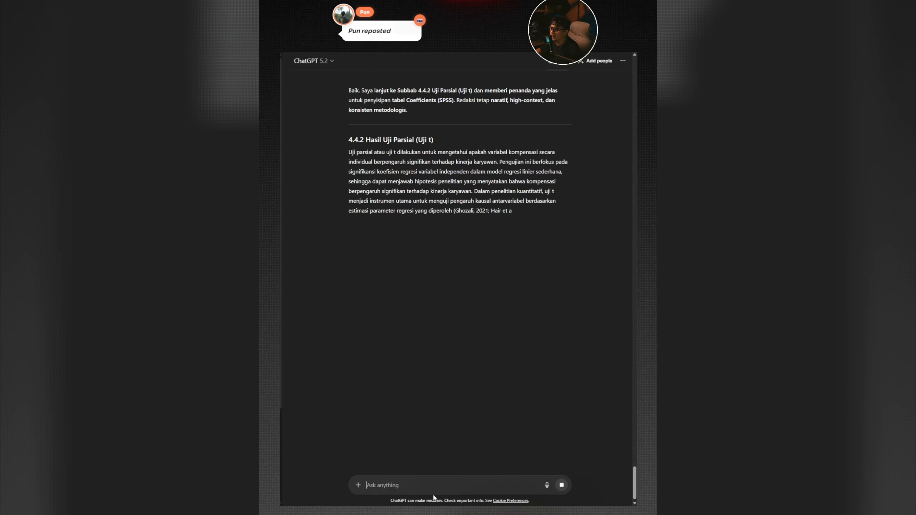
- Examine section 4.4.2 Hasil Uji Parsial (Uji t) and its Tabel 4.6 marker for an explicit statement on whether the hypothesis is accepted
{"action": "scroll", "coordinate": [425, 368], "scroll_direction": "down", "scroll_amount": 8}
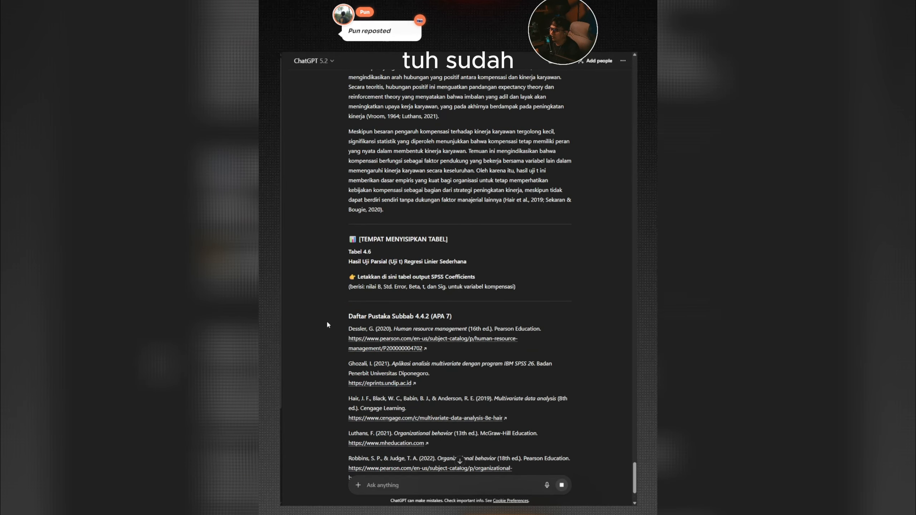
{"action": "scroll", "coordinate": [395, 429], "scroll_direction": "down", "scroll_amount": 3}
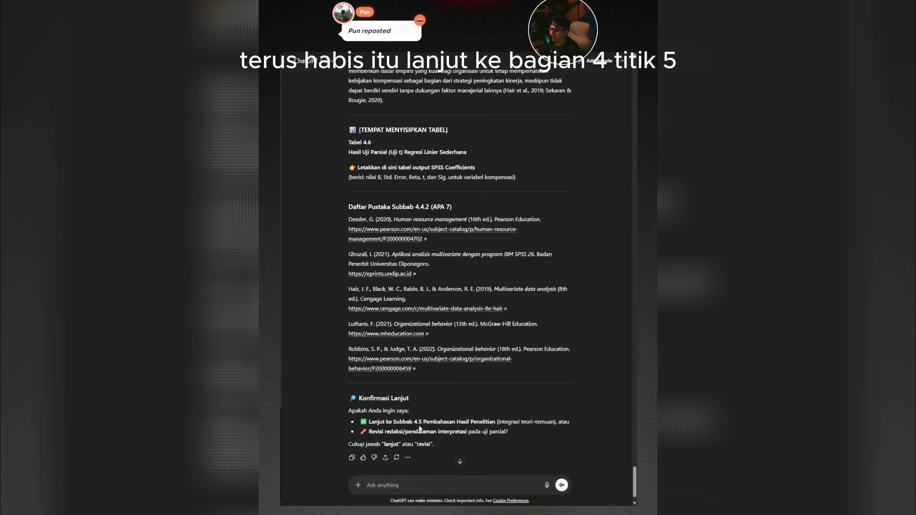
{"action": "left_click_drag", "start_coordinate": [415, 423], "coordinate": [493, 422]}
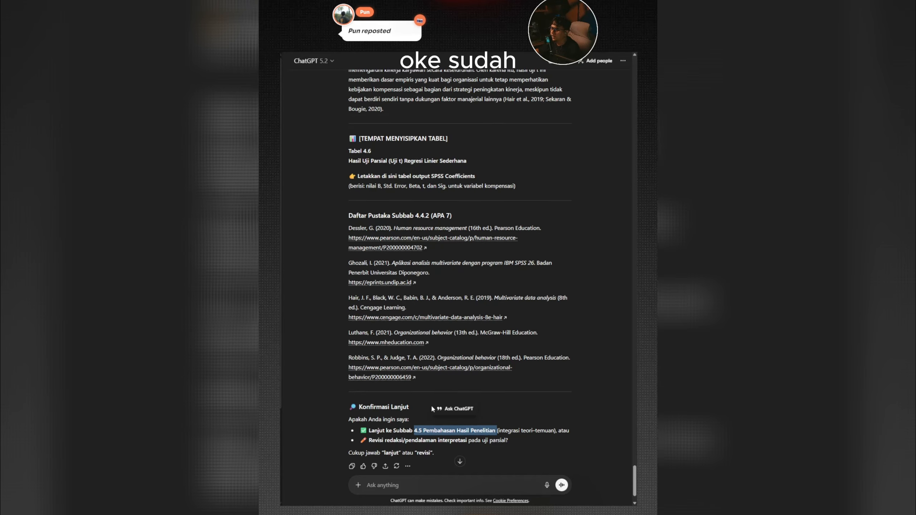
{"action": "scroll", "coordinate": [430, 404], "scroll_direction": "up", "scroll_amount": 8}
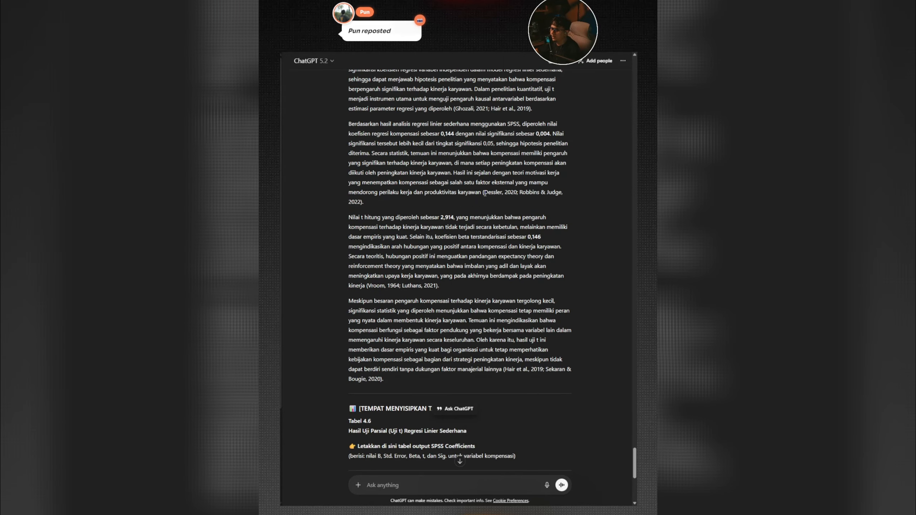
{"action": "scroll", "coordinate": [429, 140], "scroll_direction": "up", "scroll_amount": 2}
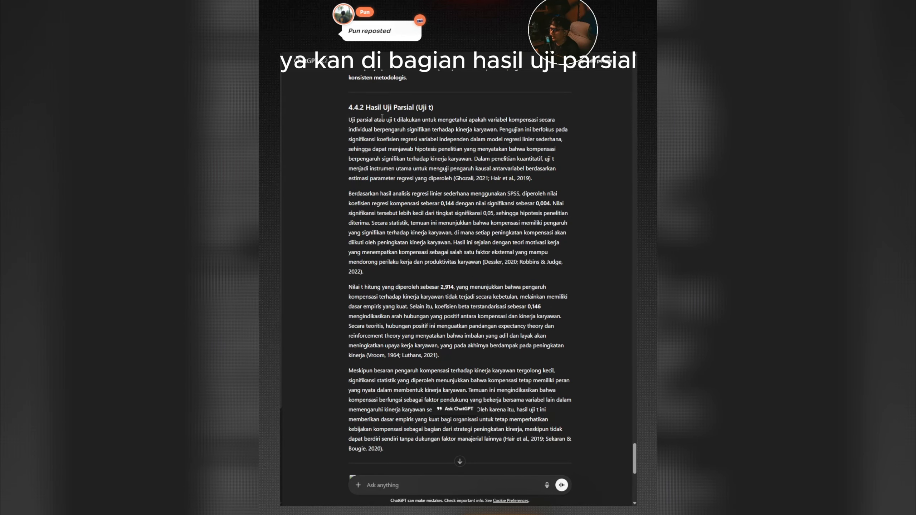
{"action": "left_click_drag", "start_coordinate": [364, 107], "coordinate": [443, 103]}
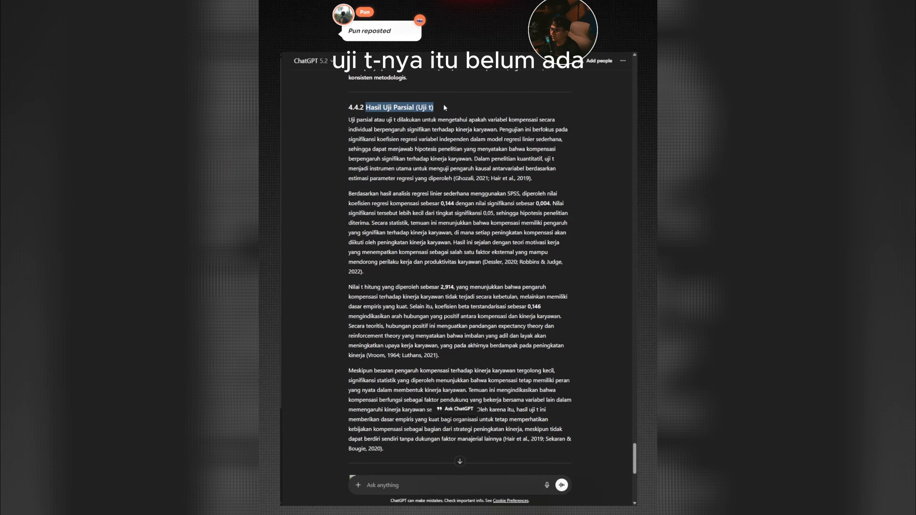
{"action": "scroll", "coordinate": [465, 250], "scroll_direction": "down", "scroll_amount": 2}
{"action": "scroll", "coordinate": [465, 251], "scroll_direction": "down", "scroll_amount": 3}
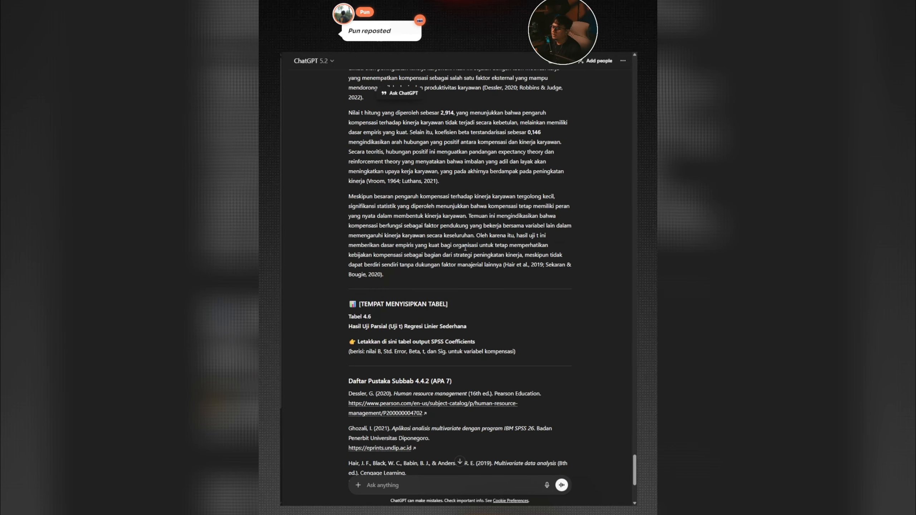
{"action": "scroll", "coordinate": [421, 276], "scroll_direction": "up", "scroll_amount": 2}
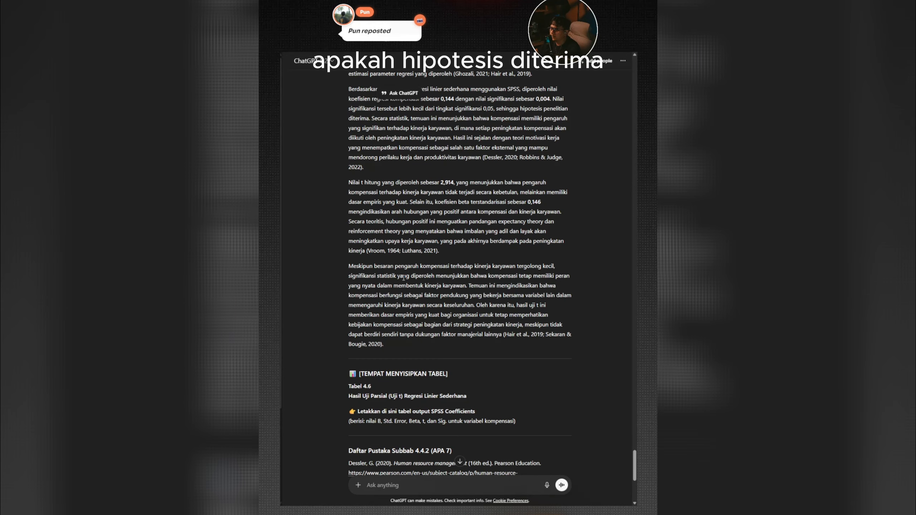
- Request a revision of section 4.4.2 with the message "revisi tambahkan statement apakah hipotesis diterima atau tidak" and check the revised section's heading
{"action": "scroll", "coordinate": [403, 276], "scroll_direction": "down", "scroll_amount": 8}
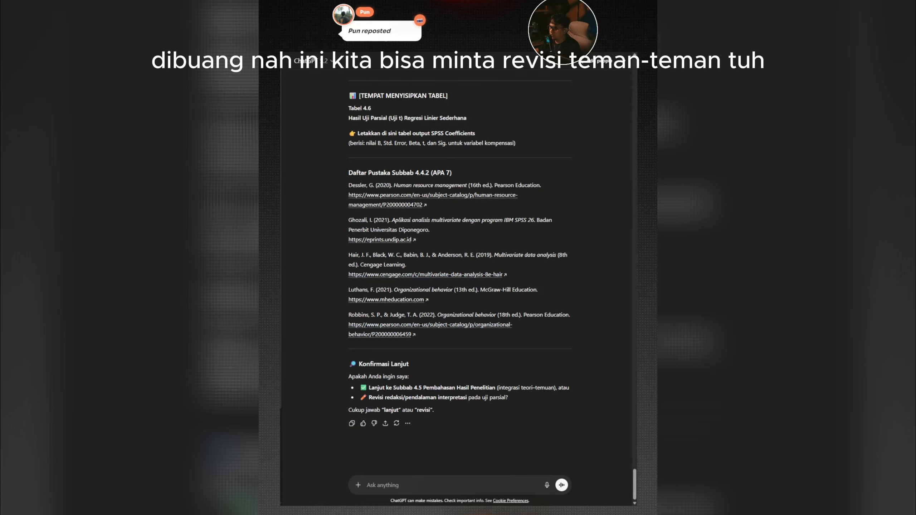
{"action": "left_click_drag", "start_coordinate": [367, 397], "coordinate": [403, 397]}
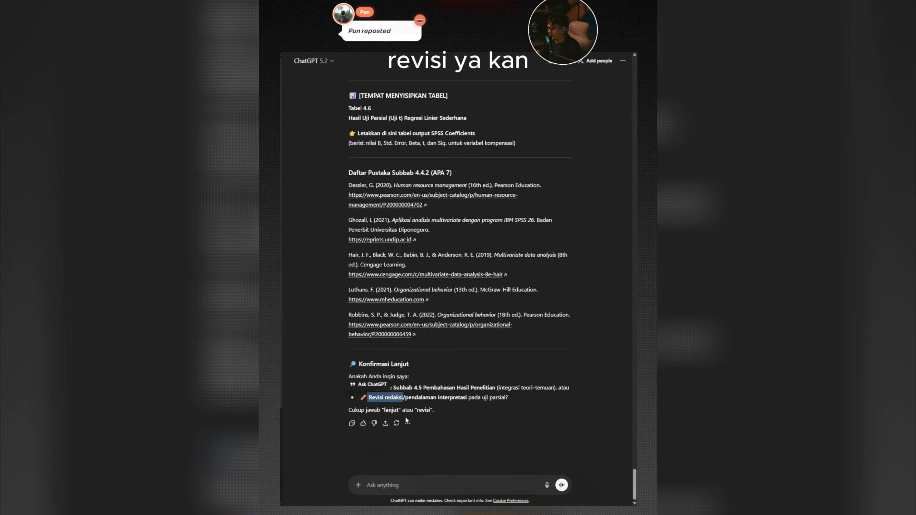
{"action": "type", "text": "reb"}
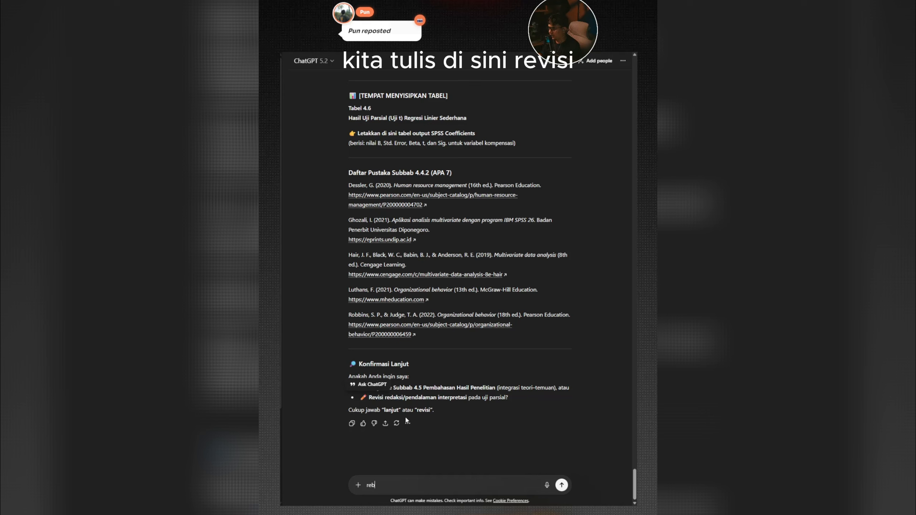
{"action": "key", "text": "BackSpace"}
{"action": "type", "text": "visi"}
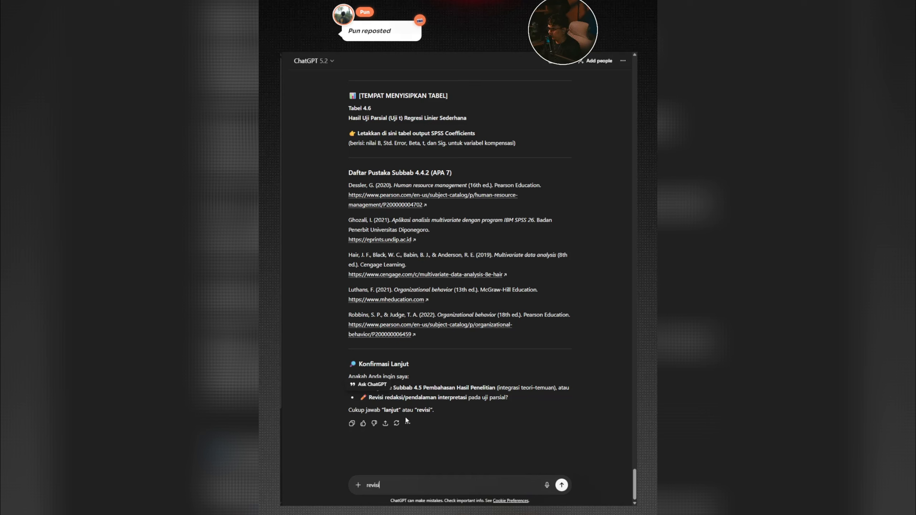
{"action": "type", "text": " tambahkan statement"}
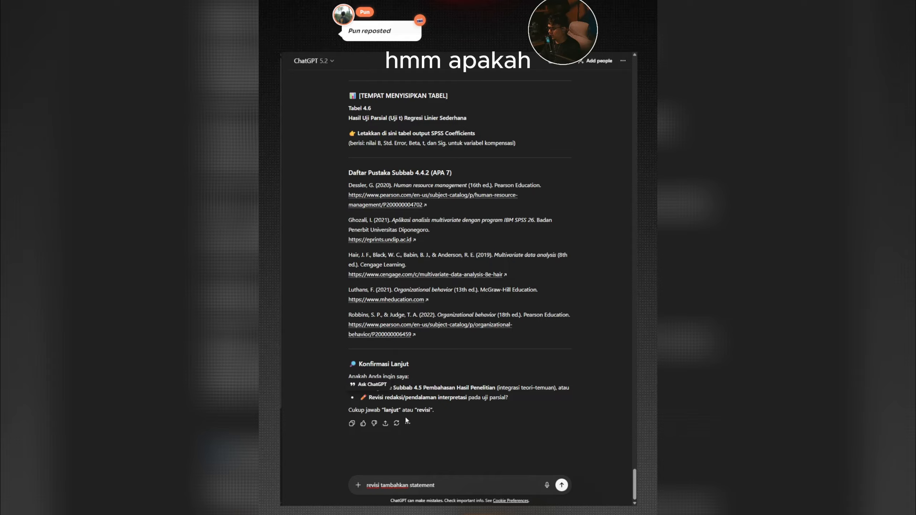
{"action": "type", "text": " apakah hi"}
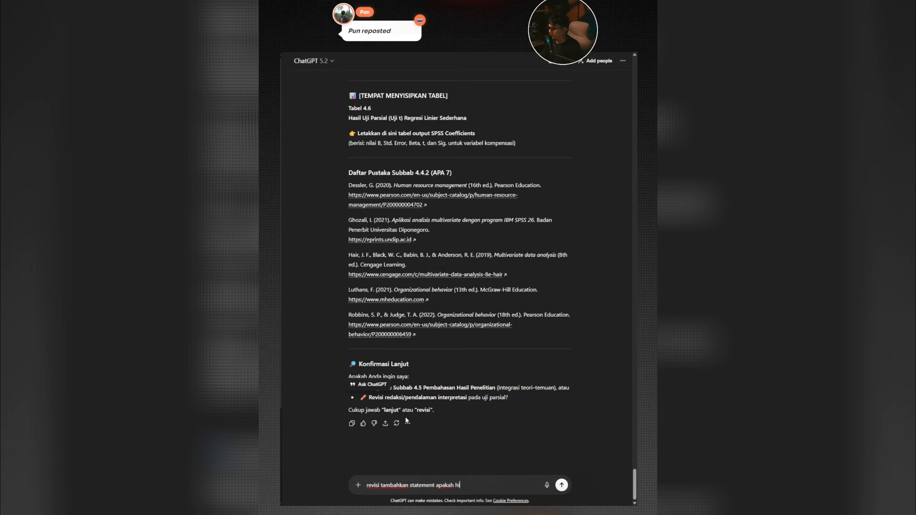
{"action": "type", "text": "potesis diterima "}
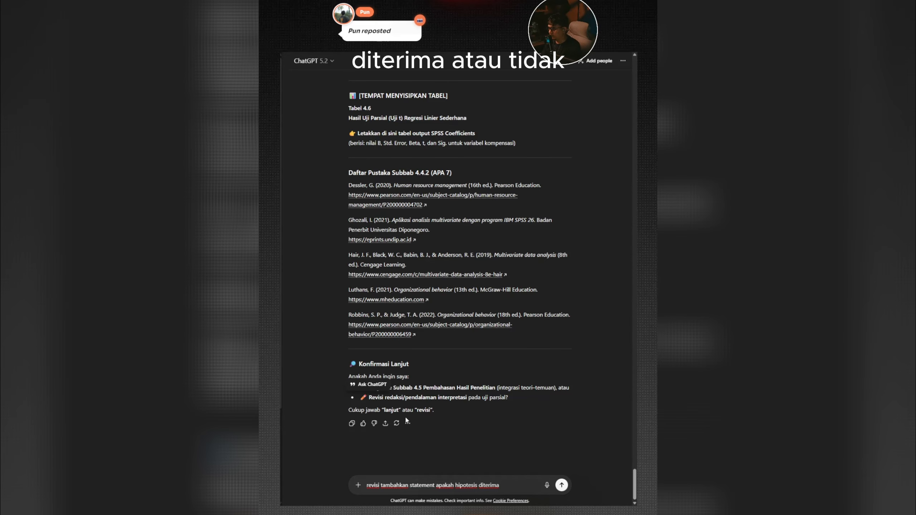
{"action": "type", "text": "atau tida"}
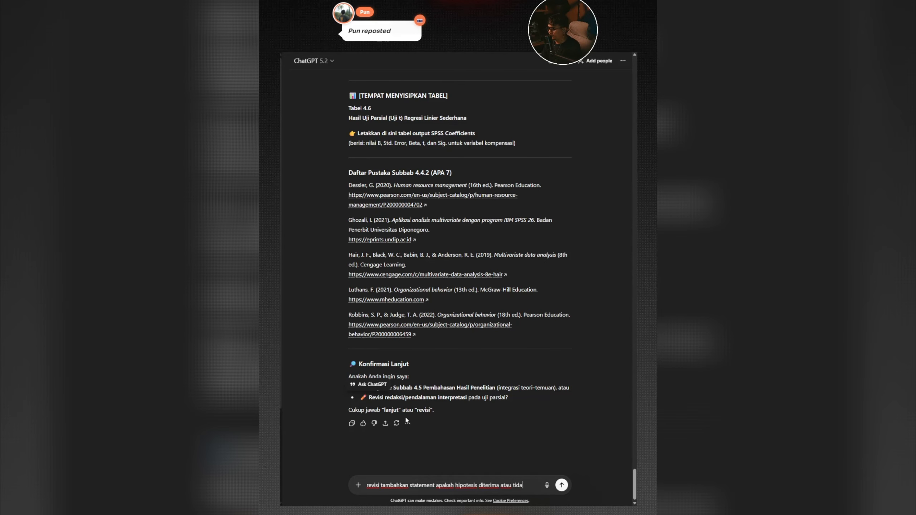
{"action": "type", "text": "k"}
{"action": "key", "text": "Return"}
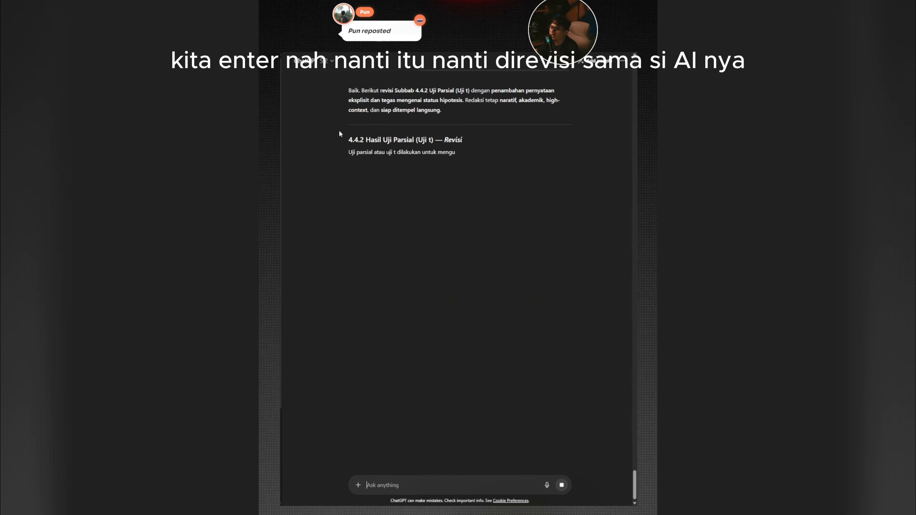
{"action": "left_click_drag", "start_coordinate": [443, 140], "coordinate": [463, 145]}
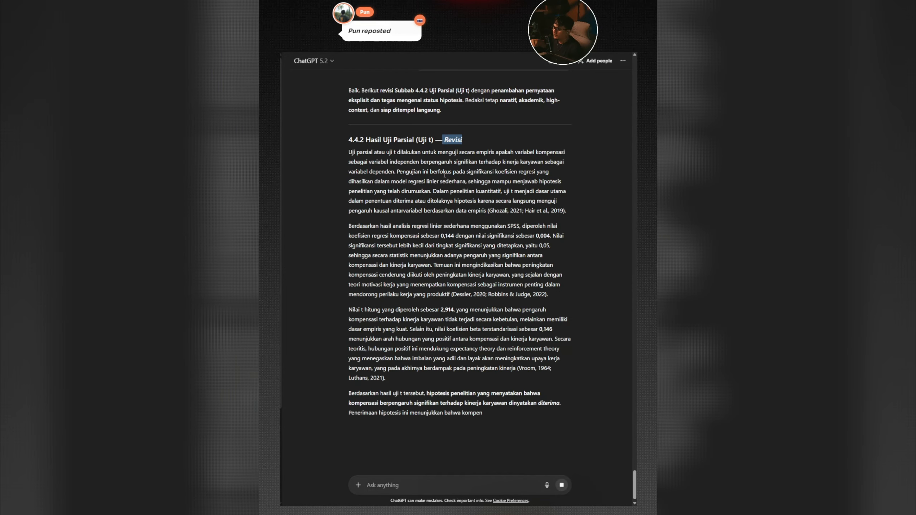
- Examine the revised section 4.4.2 Hasil Uji Parsial (Uji t) for the sentence stating whether the hypothesis is accepted
{"action": "scroll", "coordinate": [429, 202], "scroll_direction": "down", "scroll_amount": 10}
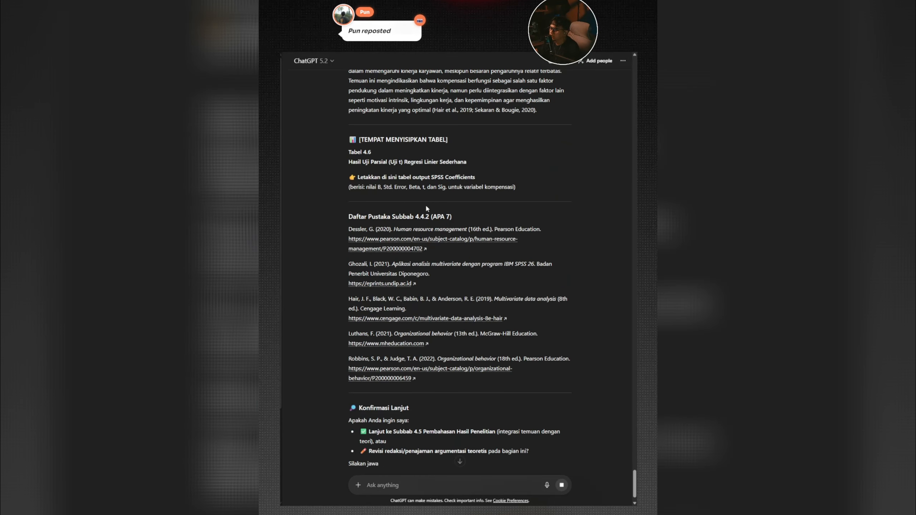
{"action": "scroll", "coordinate": [425, 206], "scroll_direction": "down", "scroll_amount": 2}
{"action": "scroll", "coordinate": [522, 273], "scroll_direction": "up", "scroll_amount": 7}
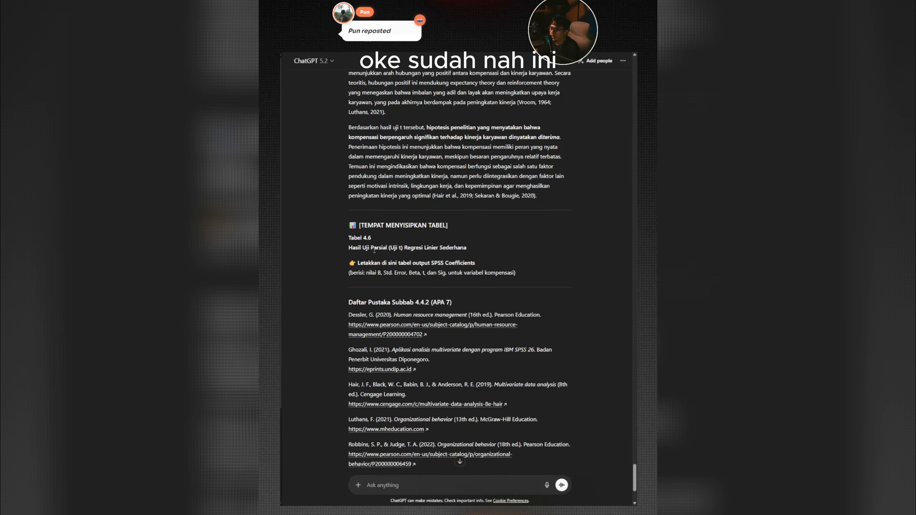
{"action": "scroll", "coordinate": [370, 173], "scroll_direction": "down", "scroll_amount": 7}
{"action": "scroll", "coordinate": [438, 256], "scroll_direction": "up", "scroll_amount": 4}
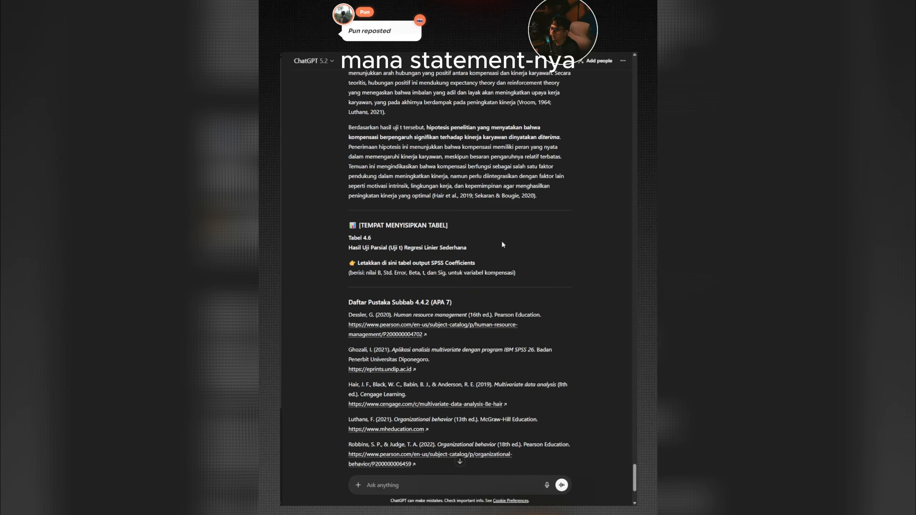
{"action": "scroll", "coordinate": [503, 245], "scroll_direction": "up", "scroll_amount": 3}
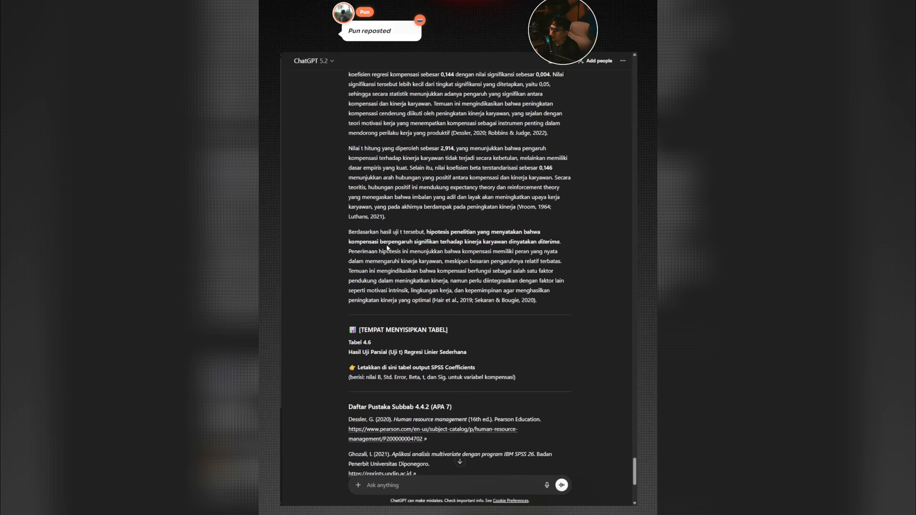
{"action": "left_click_drag", "start_coordinate": [347, 232], "coordinate": [559, 246]}
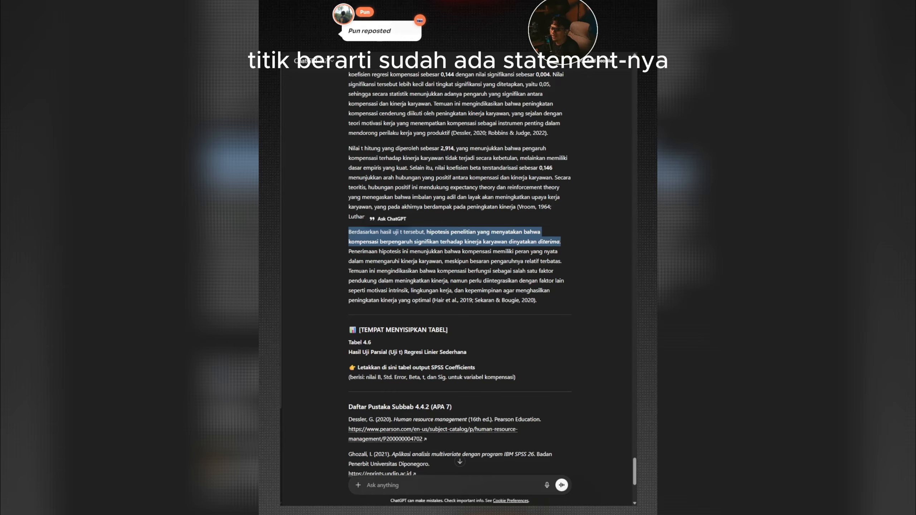
- Check the Konfirmasi Lanjut options and draft the reply "lanjut pembahasan" for Subbab 4.5 Pembahasan Hasil Penelitian
{"action": "scroll", "coordinate": [405, 382], "scroll_direction": "down", "scroll_amount": 5}
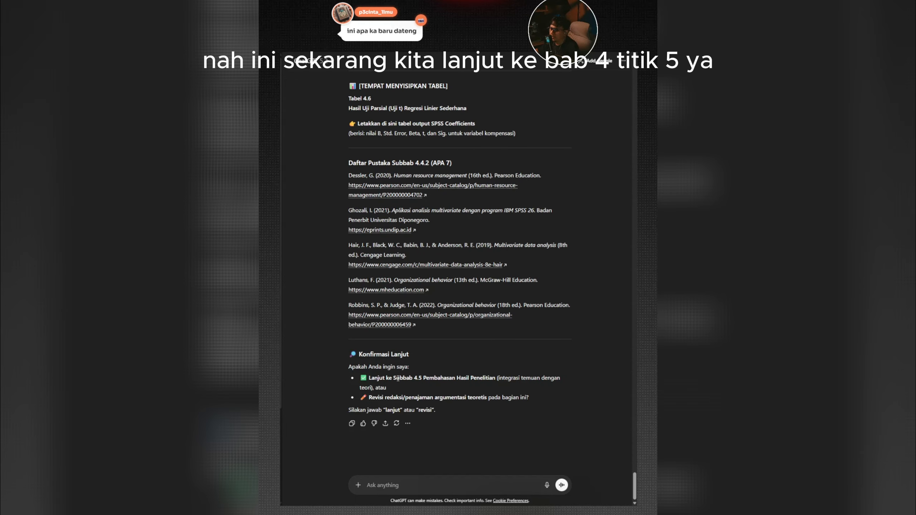
{"action": "left_click_drag", "start_coordinate": [397, 377], "coordinate": [496, 378]}
{"action": "left_click", "coordinate": [407, 477]}
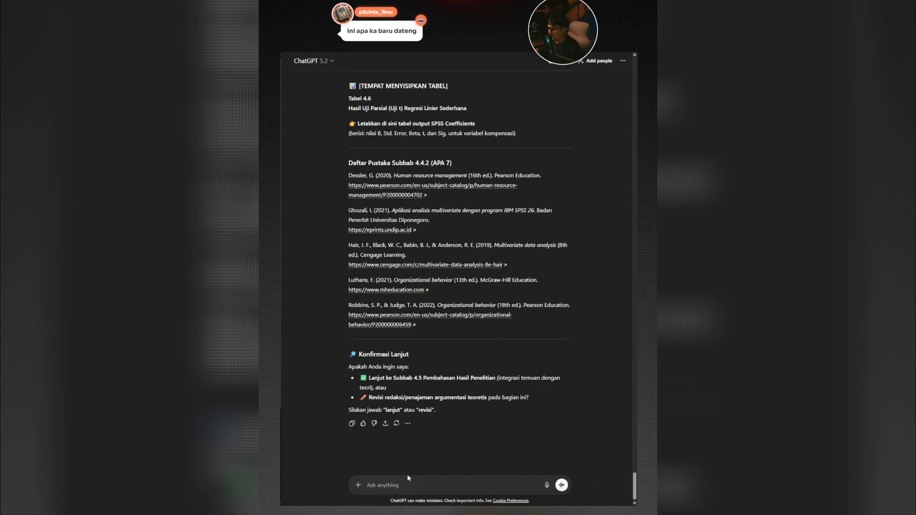
{"action": "type", "text": "lanjut"}
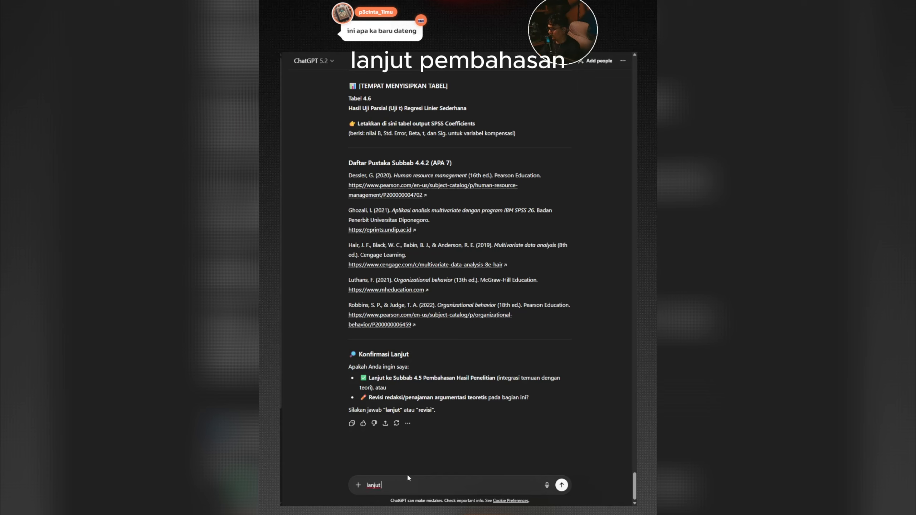
{"action": "type", "text": " pembahas"}
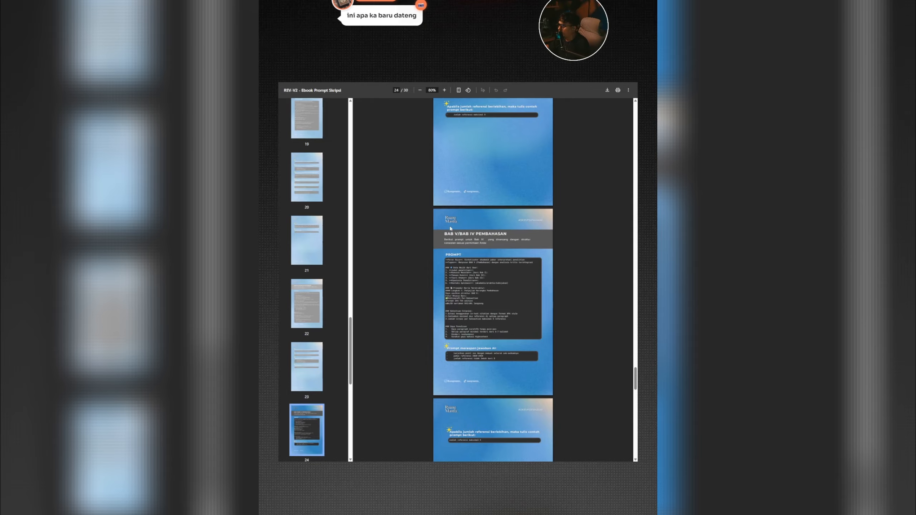
- Copy the BAB V/BAB IV PEMBAHASAN prompt from the Ebook Prompt Skripsi PDF and replace the ChatGPT draft message with it
{"action": "left_click_drag", "start_coordinate": [444, 234], "coordinate": [506, 233]}
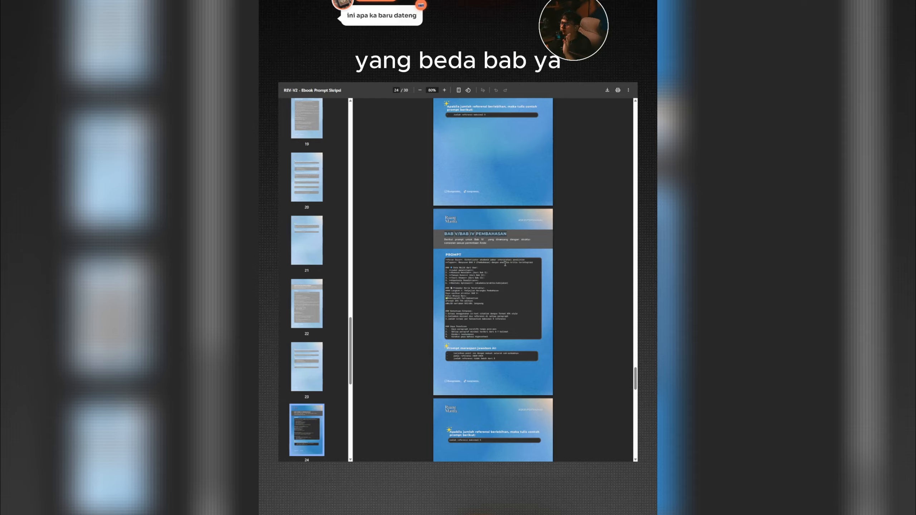
{"action": "left_click_drag", "start_coordinate": [445, 259], "coordinate": [491, 338]}
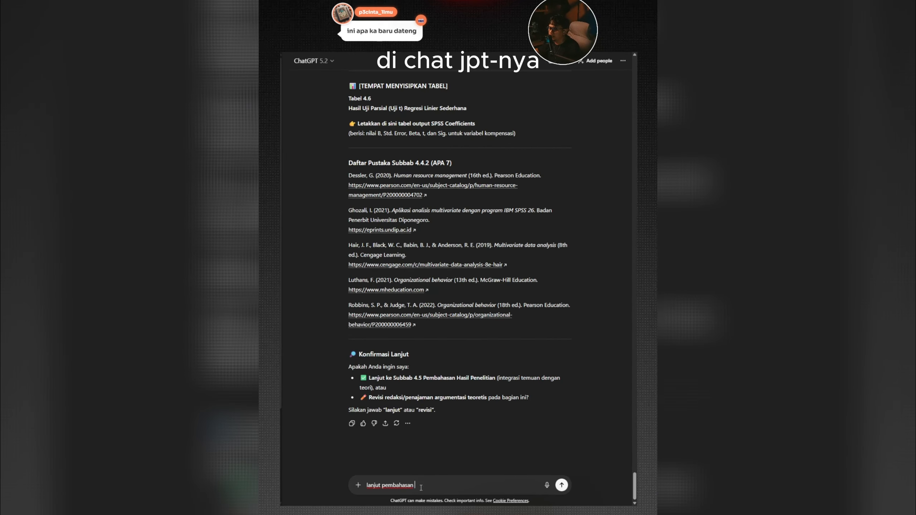
{"action": "double_click", "coordinate": [413, 485]}
{"action": "key", "text": "ctrl+a"}
{"action": "key", "text": "BackSpace"}
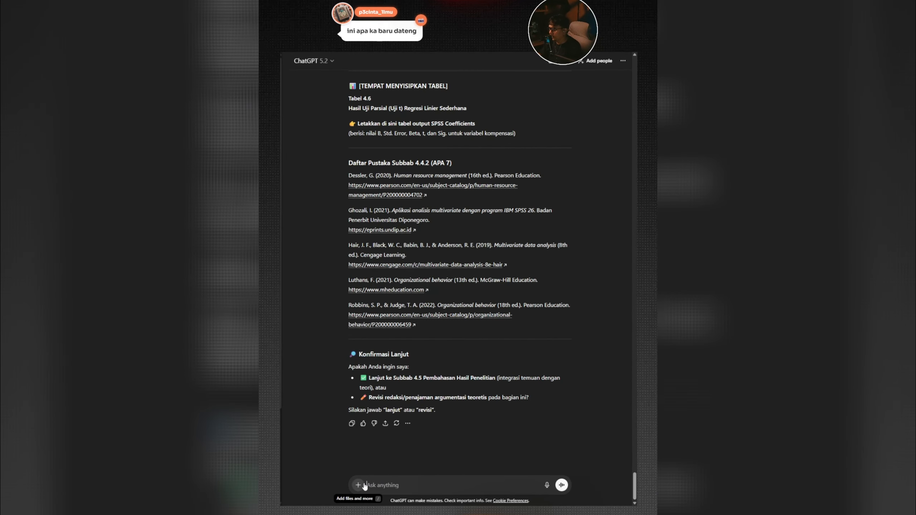
{"action": "key", "text": "ctrl+v"}
- Review the pasted prompt's Data Wajib dari User fields and locate the hypothesis statement in the revised section 4.4.2 Hasil Uji Parsial (Uji t)
{"action": "left_click", "coordinate": [417, 377]}
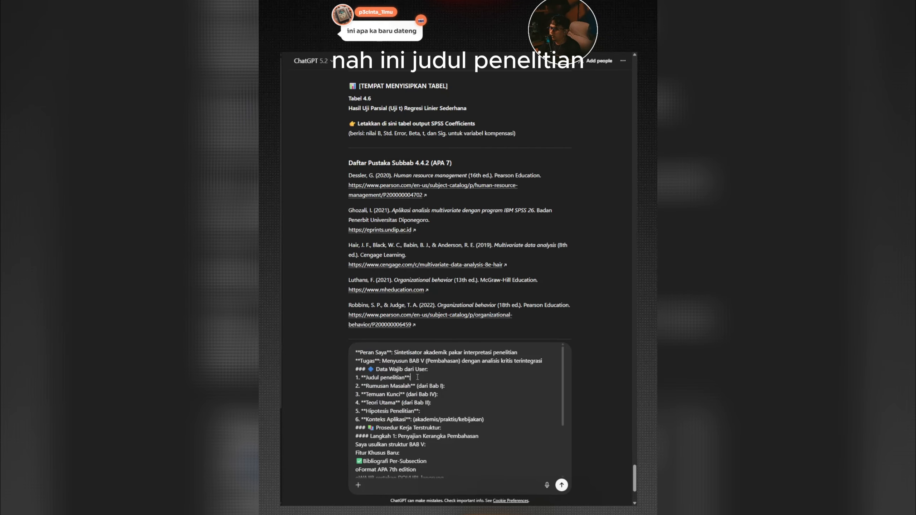
{"action": "left_click", "coordinate": [440, 396]}
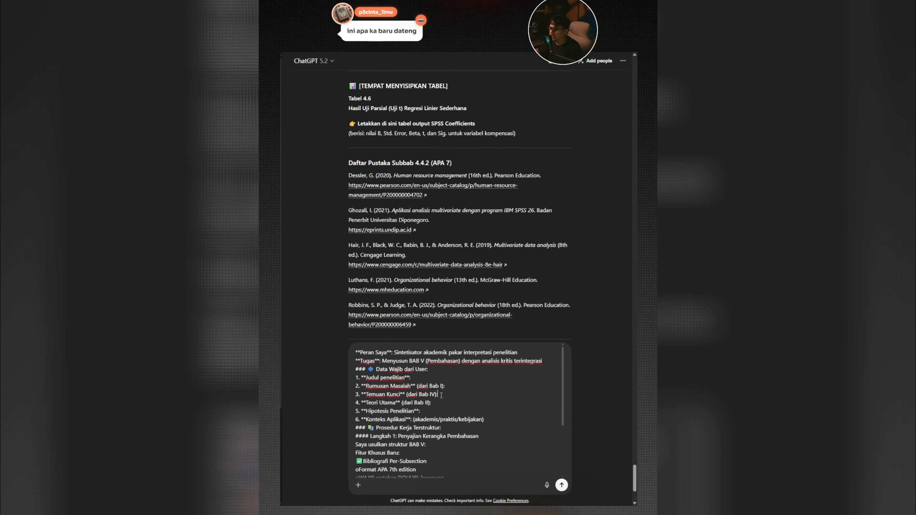
{"action": "left_click", "coordinate": [434, 404]}
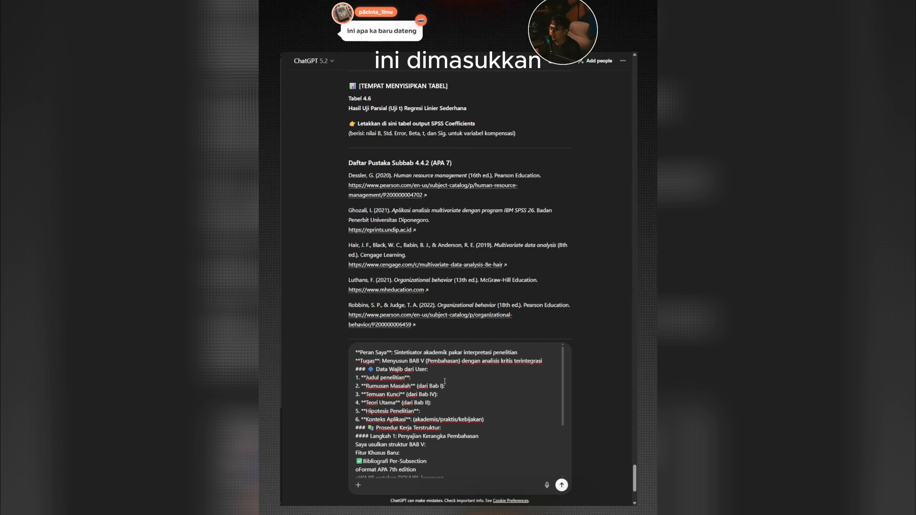
{"action": "left_click_drag", "start_coordinate": [449, 383], "coordinate": [482, 412]}
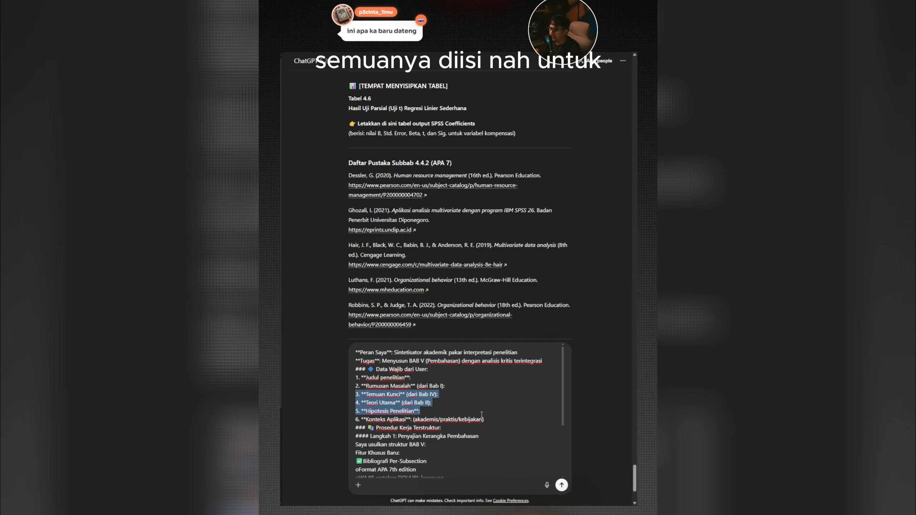
{"action": "left_click", "coordinate": [465, 393]}
{"action": "scroll", "coordinate": [481, 286], "scroll_direction": "up", "scroll_amount": 15}
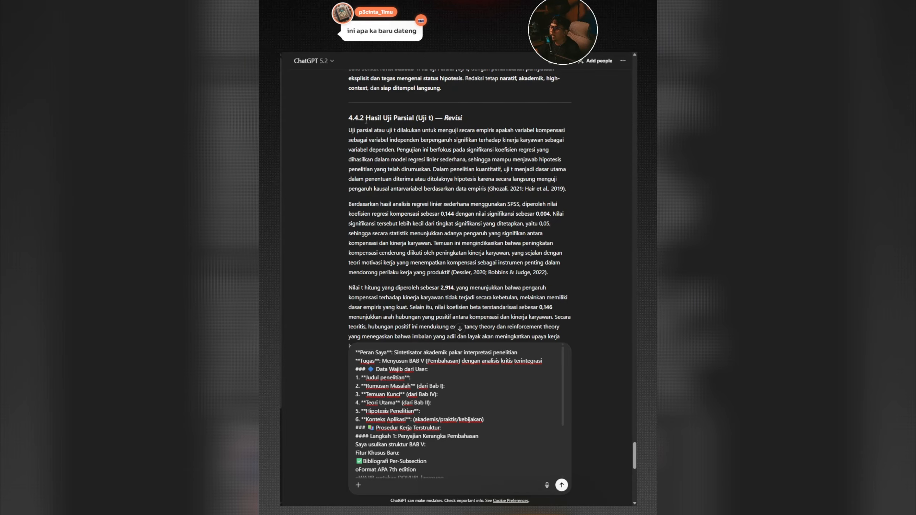
{"action": "left_click_drag", "start_coordinate": [366, 118], "coordinate": [465, 117]}
{"action": "scroll", "coordinate": [491, 170], "scroll_direction": "down", "scroll_amount": 5}
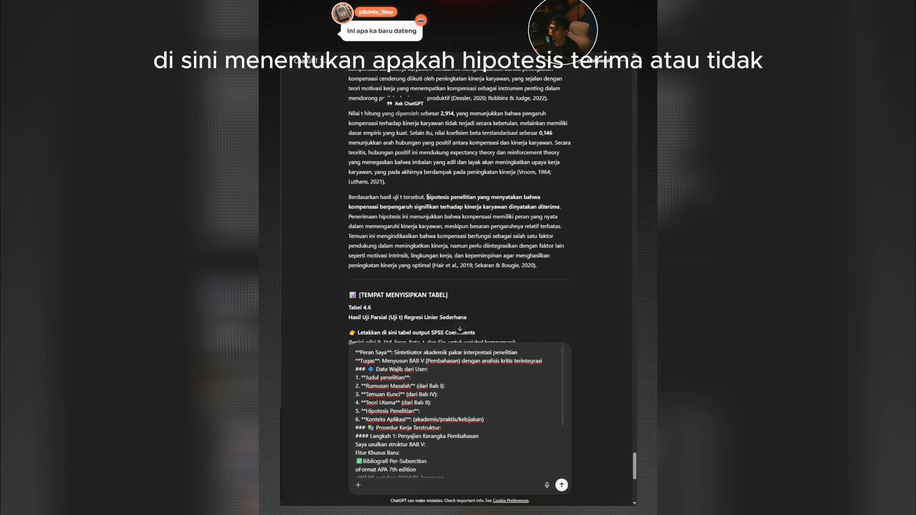
{"action": "left_click_drag", "start_coordinate": [427, 197], "coordinate": [562, 211]}
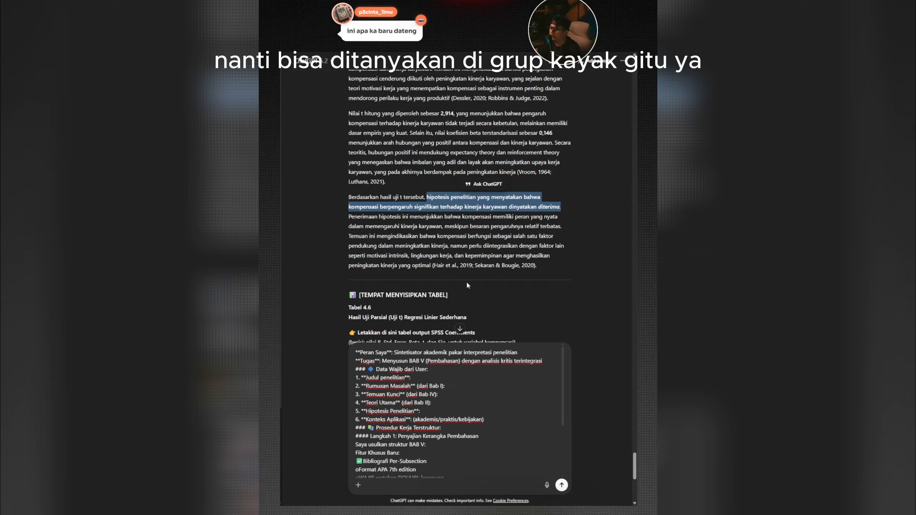
- Remove the Data Wajib dari User block with its six fields from the pasted BAB V prompt and send the prompt
{"action": "scroll", "coordinate": [448, 424], "scroll_direction": "down", "scroll_amount": 3}
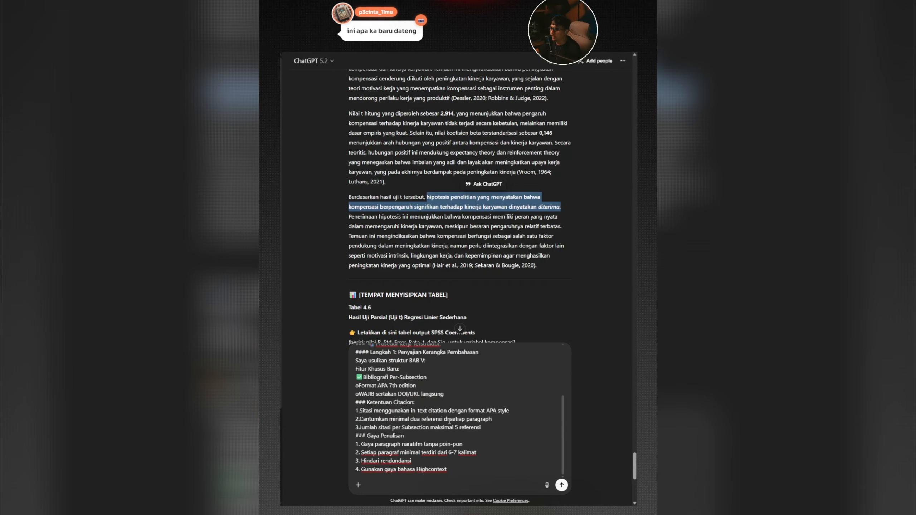
{"action": "scroll", "coordinate": [449, 420], "scroll_direction": "up", "scroll_amount": 3}
{"action": "scroll", "coordinate": [450, 419], "scroll_direction": "down", "scroll_amount": 5}
{"action": "scroll", "coordinate": [452, 414], "scroll_direction": "up", "scroll_amount": 5}
{"action": "scroll", "coordinate": [453, 414], "scroll_direction": "down", "scroll_amount": 5}
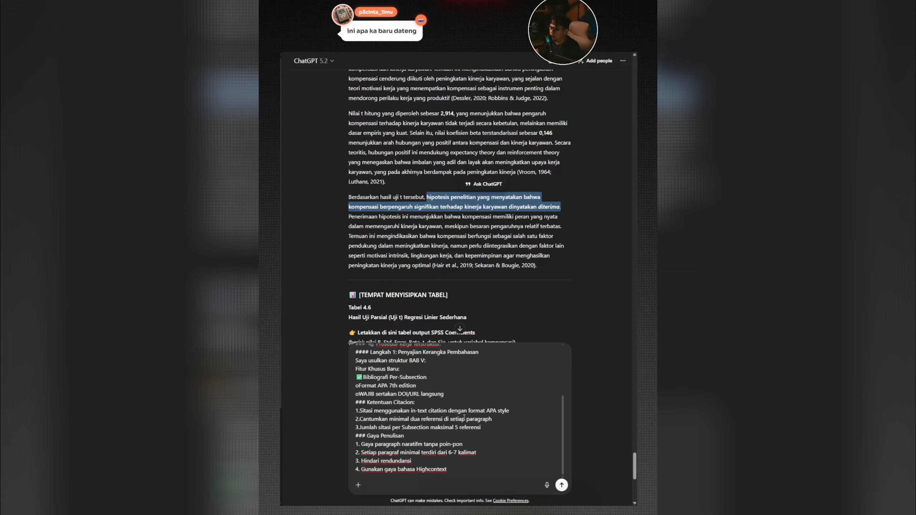
{"action": "scroll", "coordinate": [464, 417], "scroll_direction": "up", "scroll_amount": 5}
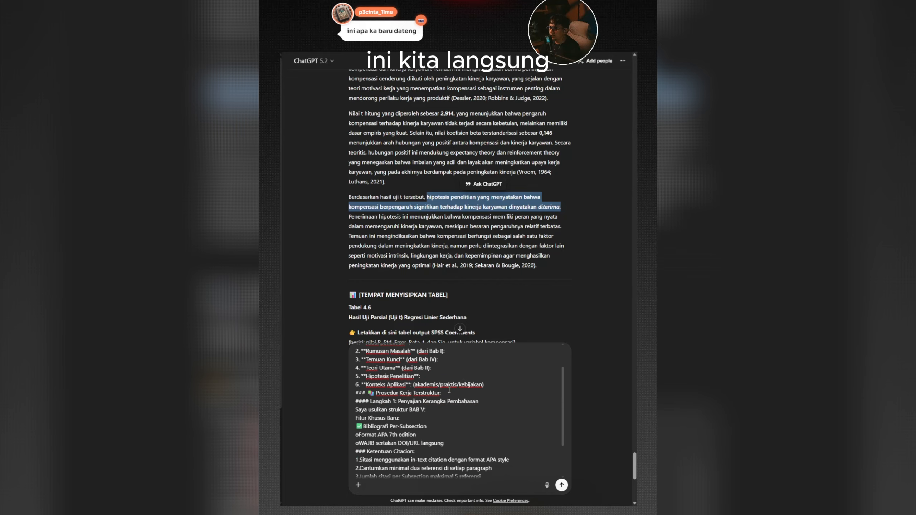
{"action": "left_click_drag", "start_coordinate": [485, 420], "coordinate": [402, 402]}
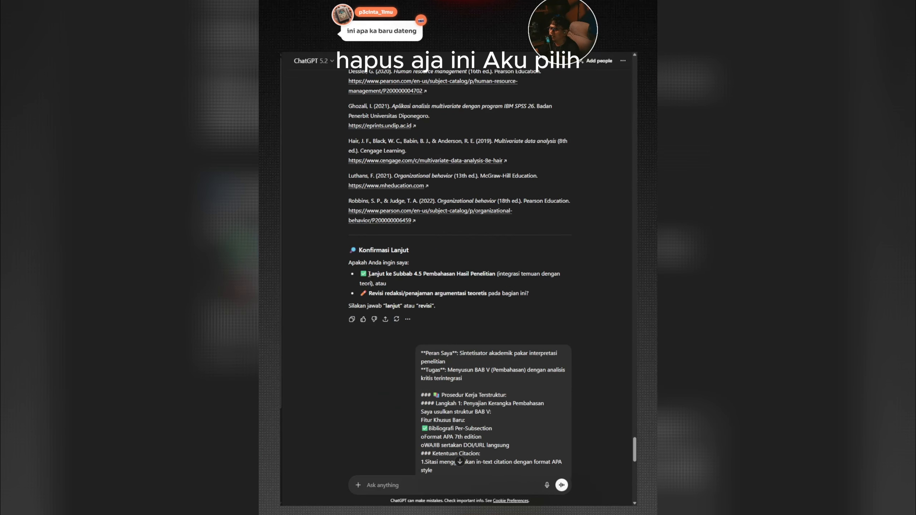
- Copy "Lanjut ke Subbab 4.5 Pembahasan Hasil Penelitian" from the Konfirmasi Lanjut options into a new message
{"action": "left_click_drag", "start_coordinate": [368, 274], "coordinate": [493, 276]}
{"action": "key", "text": "ctrl+c"}
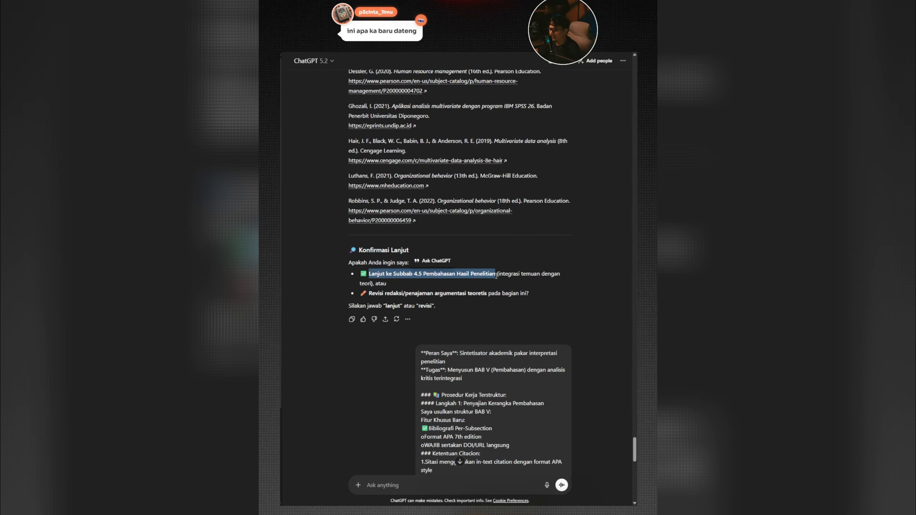
{"action": "left_click", "coordinate": [407, 476]}
{"action": "key", "text": "ctrl+v"}
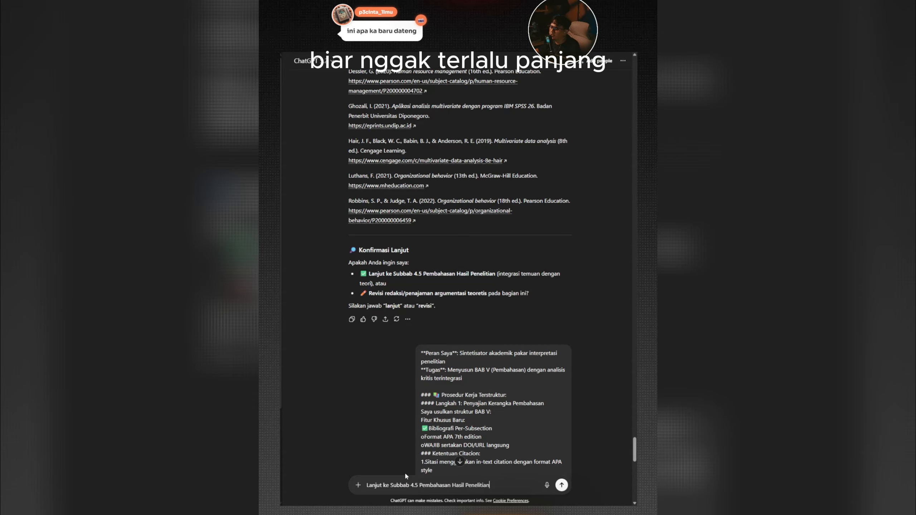
{"action": "scroll", "coordinate": [479, 368], "scroll_direction": "down", "scroll_amount": 15}
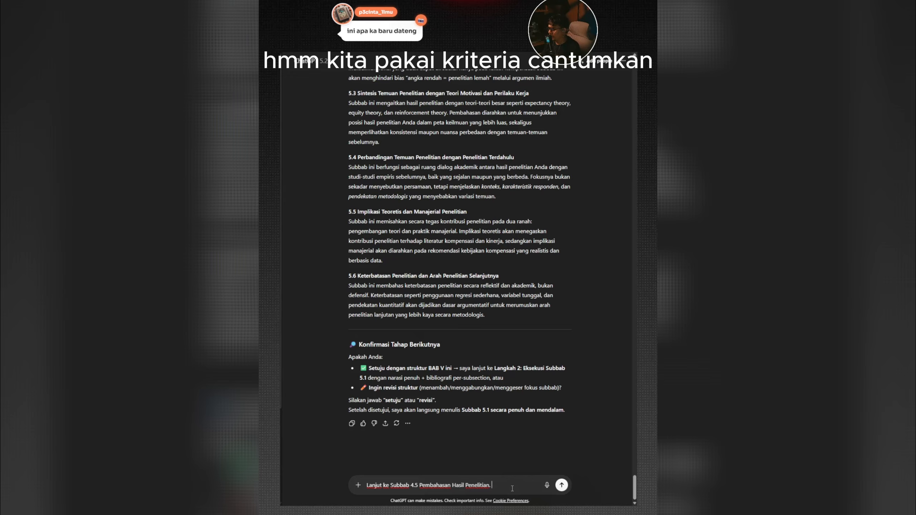
- Extend the draft message with "cantumkan 5 sumber jurnal yang memiliki hasil penelitian yang sama seperti saya"
{"action": "type", "text": "ntumkan"}
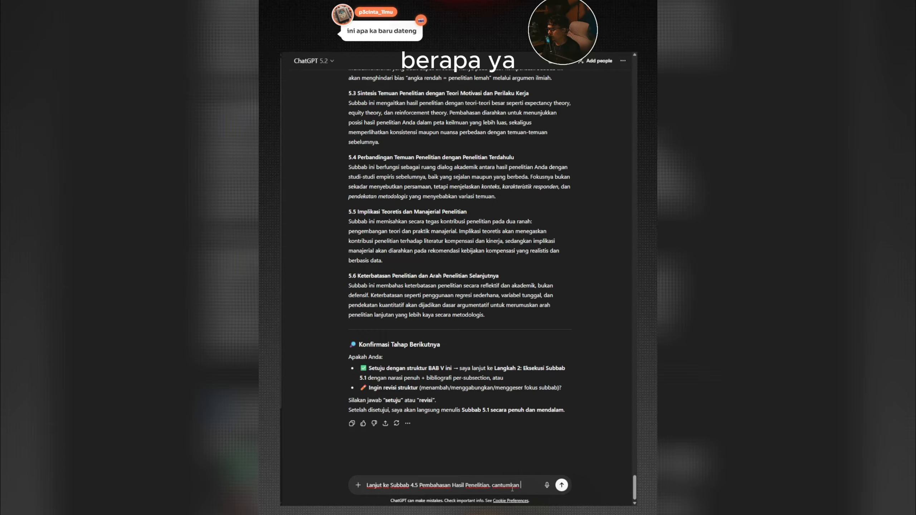
{"action": "type", "text": "5 "}
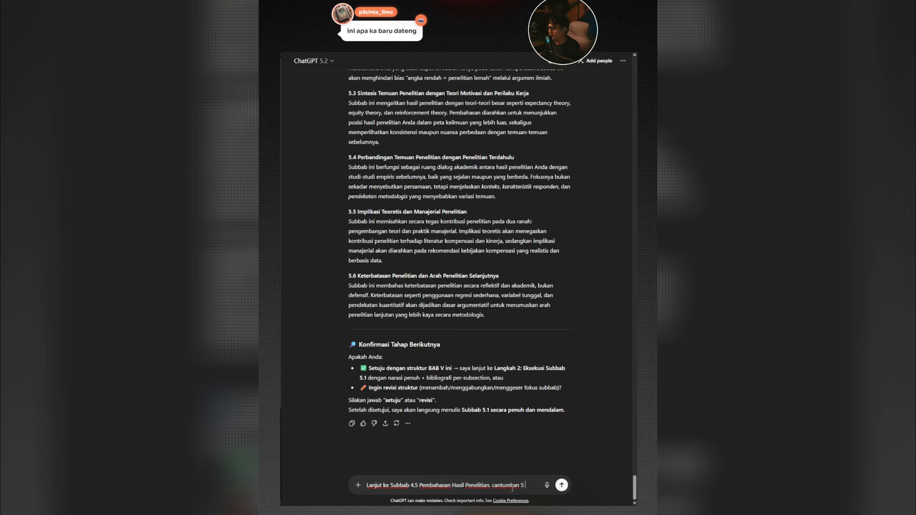
{"action": "type", "text": "sumber"}
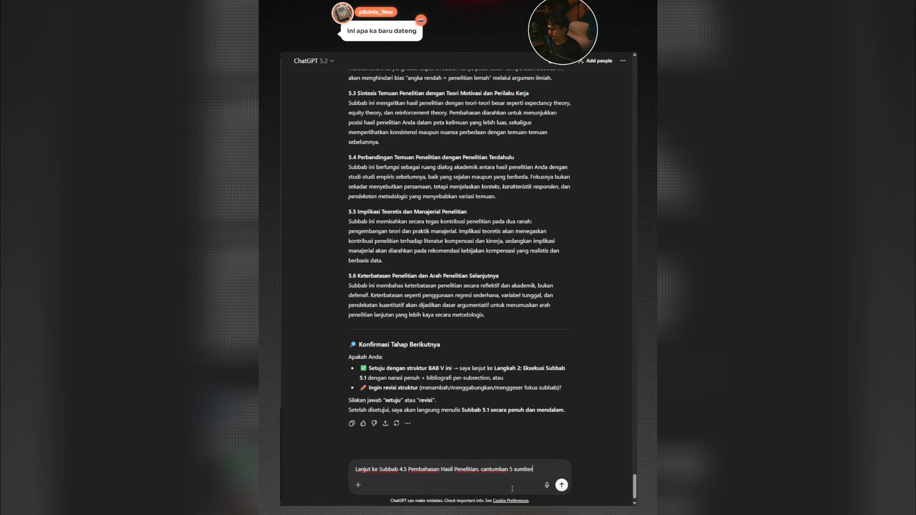
{"action": "type", "text": " jurnal yt"}
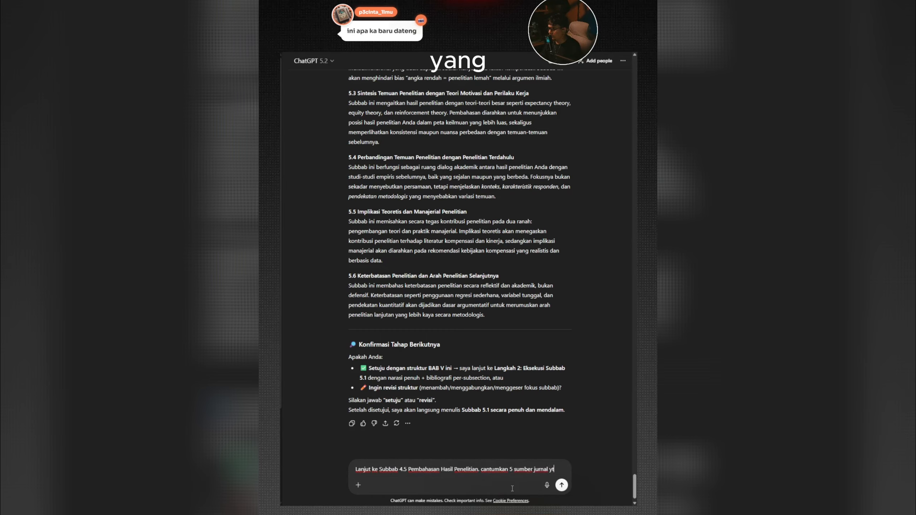
{"action": "key", "text": "BackSpace"}
{"action": "type", "text": "ang memiliki"}
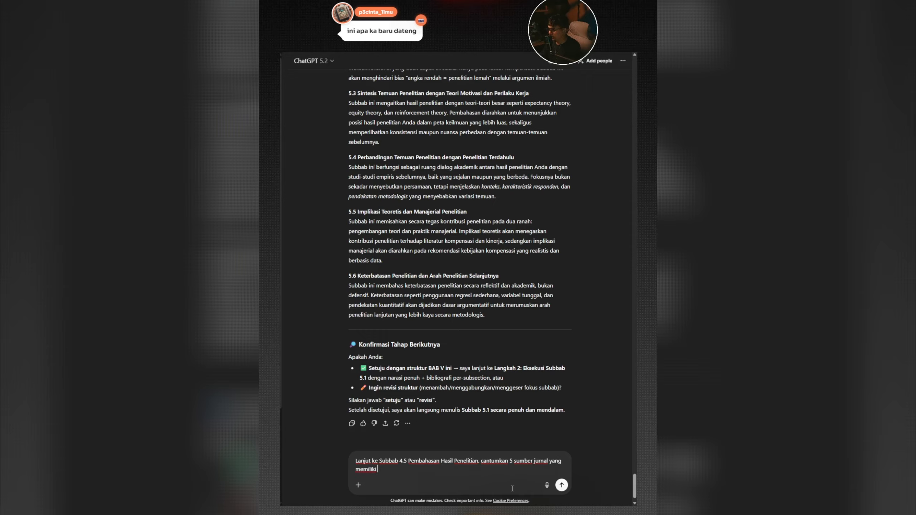
{"action": "type", "text": " hasil pen"}
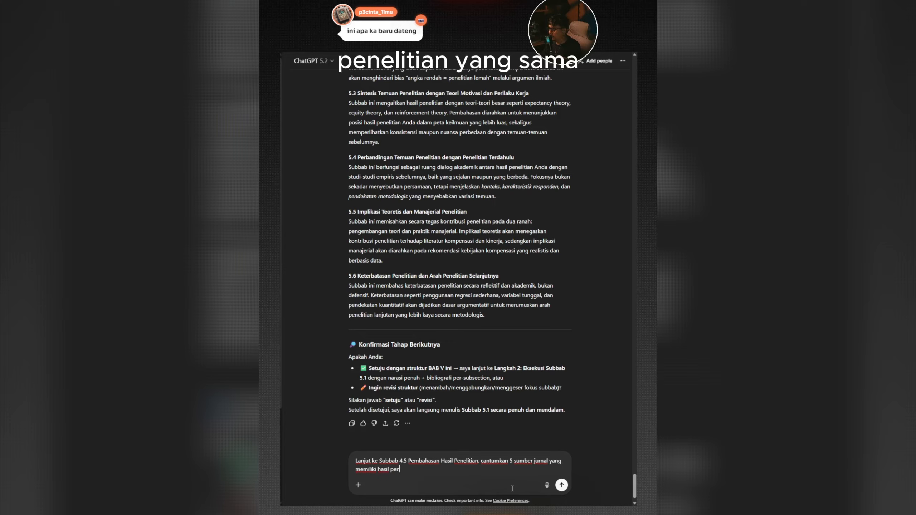
{"action": "type", "text": "elitian yang sama sepe"}
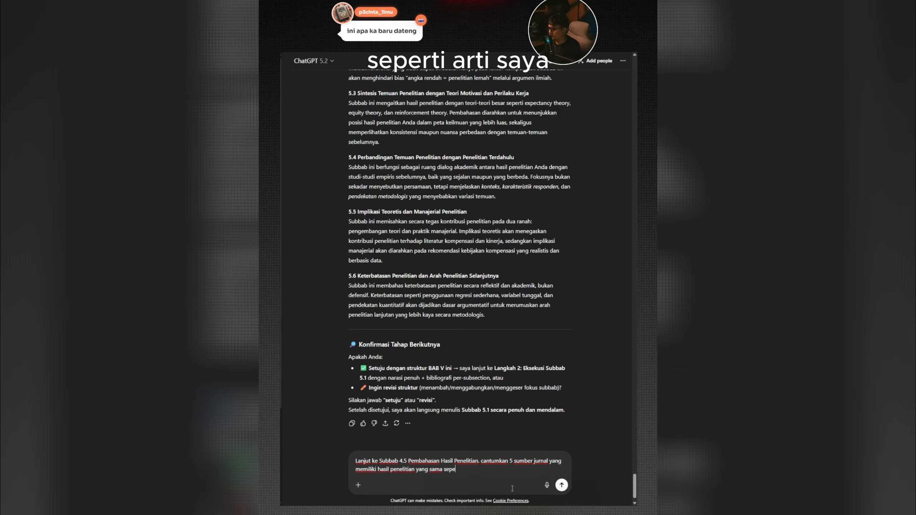
{"action": "type", "text": "rti saya"}
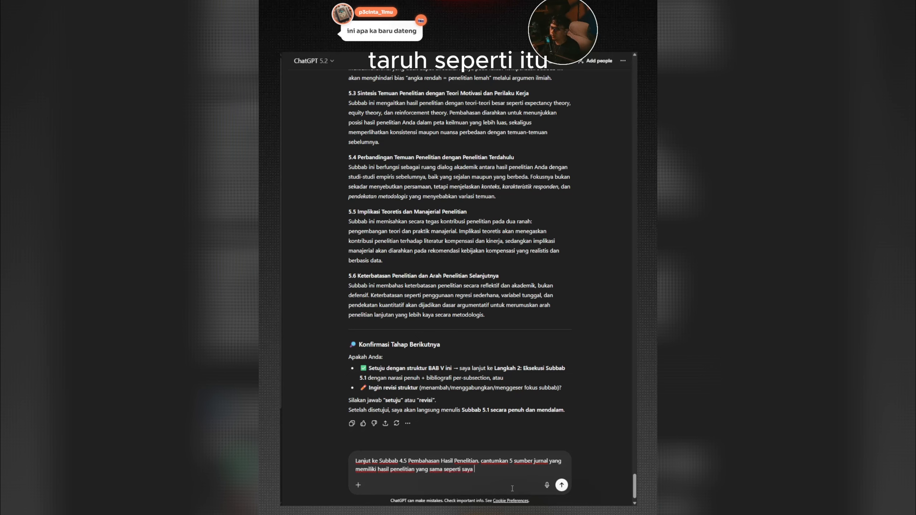
- Remove the request for 5 journal sources from the draft and send only "Lanjut ke Subbab 4.5 Pembahasan Hasil Penelitia"
{"action": "key", "text": "BackSpace"}
{"action": "key", "text": "BackSpace"}
{"action": "key", "text": "BackSpace"}
{"action": "key", "text": "BackSpace"}
{"action": "key", "text": "BackSpace"}
{"action": "key", "text": "BackSpace"}
{"action": "key", "text": "BackSpace"}
{"action": "key", "text": "BackSpace"}
{"action": "key", "text": "BackSpace"}
{"action": "key", "text": "BackSpace"}
{"action": "key", "text": "BackSpace"}
{"action": "key", "text": "BackSpace"}
{"action": "key", "text": "BackSpace"}
{"action": "key", "text": "BackSpace"}
{"action": "key", "text": "BackSpace"}
{"action": "key", "text": "BackSpace"}
{"action": "key", "text": "BackSpace"}
{"action": "key", "text": "BackSpace"}
{"action": "key", "text": "BackSpace"}
{"action": "key", "text": "BackSpace"}
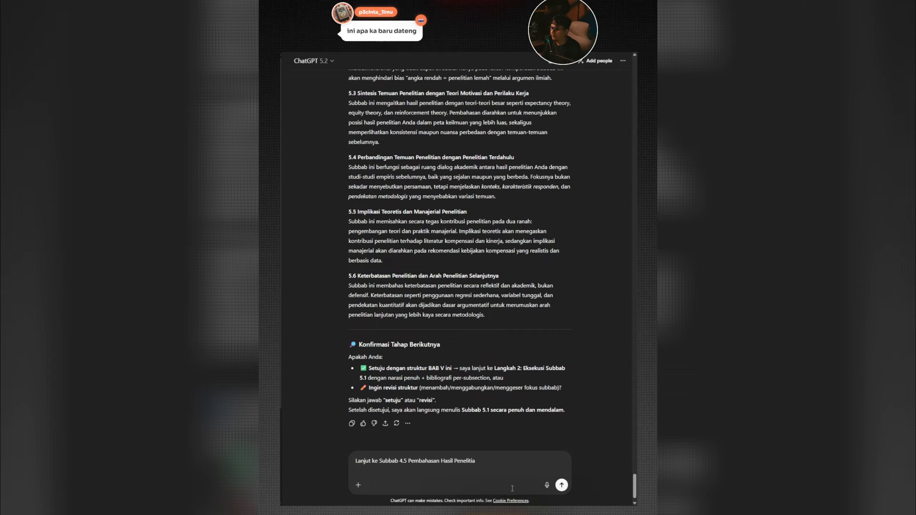
{"action": "left_click", "coordinate": [561, 485]}
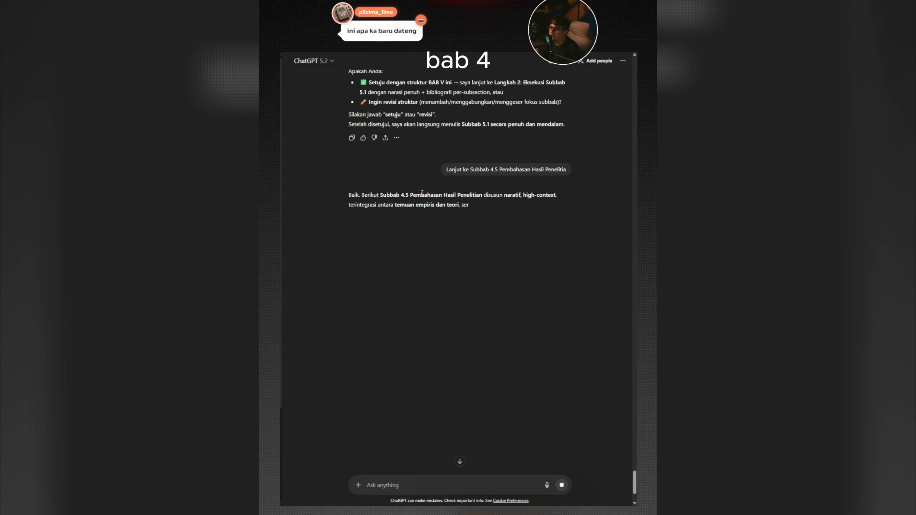
- Copy the first Daftar Pustaka entry of the generated section 4.5, Armstrong's handbook of human resource management practice, and search Google for it in a new tab
{"action": "left_click_drag", "start_coordinate": [401, 195], "coordinate": [483, 195]}
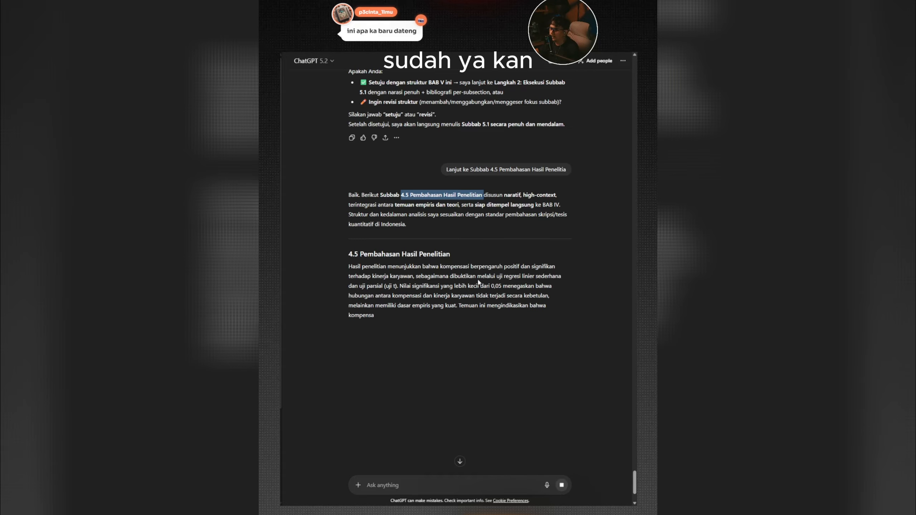
{"action": "scroll", "coordinate": [478, 283], "scroll_direction": "down", "scroll_amount": 3}
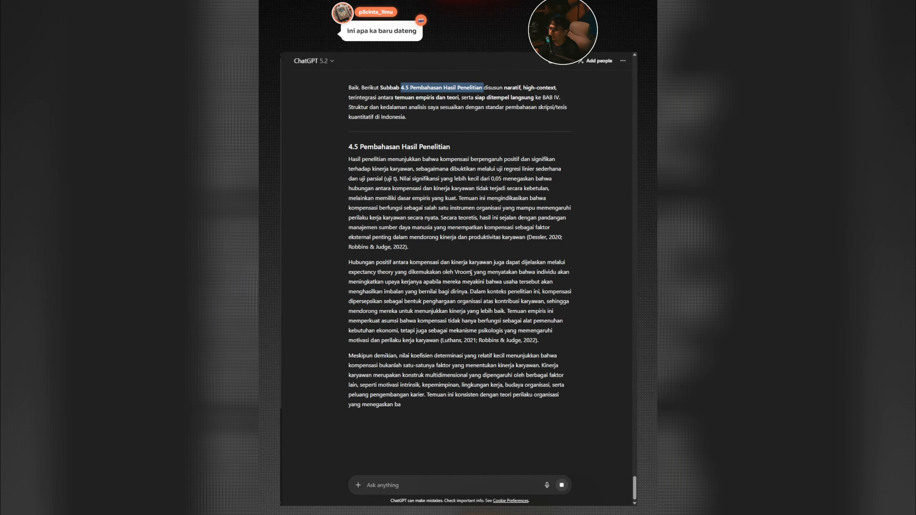
{"action": "left_click_drag", "start_coordinate": [440, 340], "coordinate": [537, 340]}
{"action": "scroll", "coordinate": [452, 343], "scroll_direction": "down", "scroll_amount": 2}
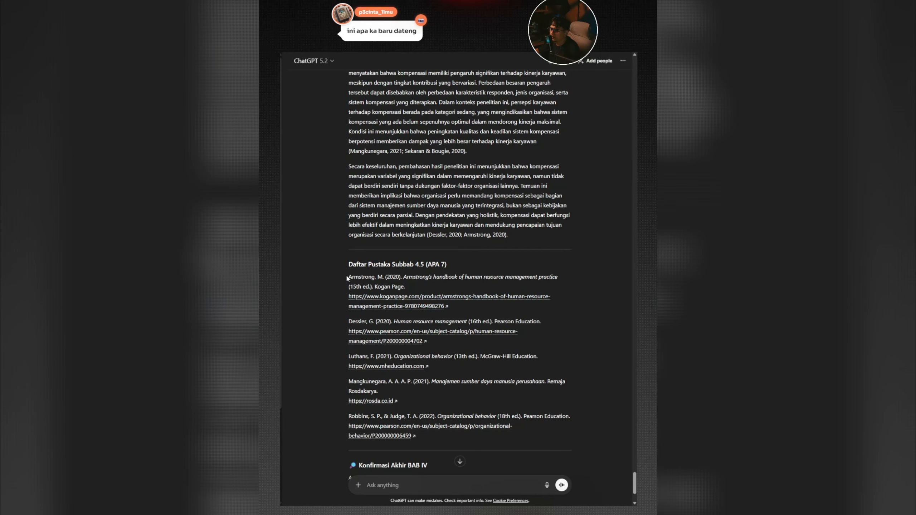
{"action": "left_click_drag", "start_coordinate": [347, 277], "coordinate": [416, 287]}
{"action": "key", "text": "ctrl+c"}
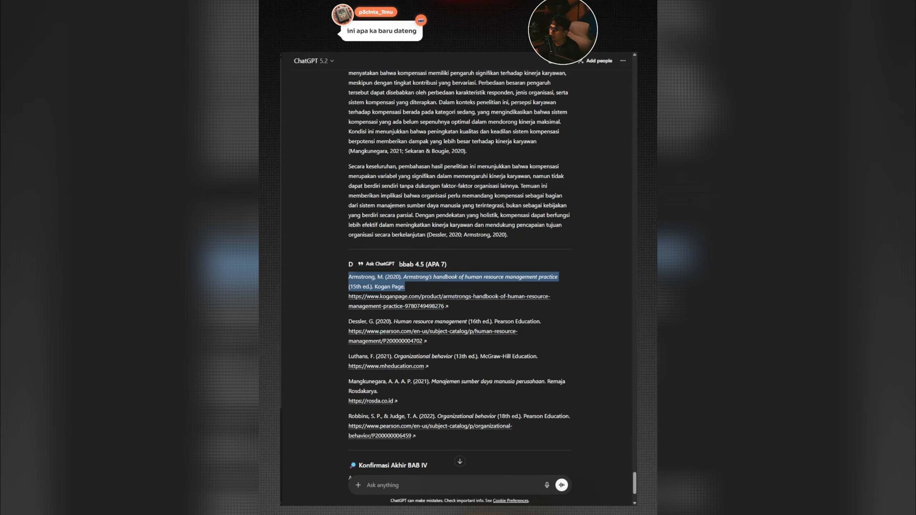
{"action": "key", "text": "ctrl+t"}
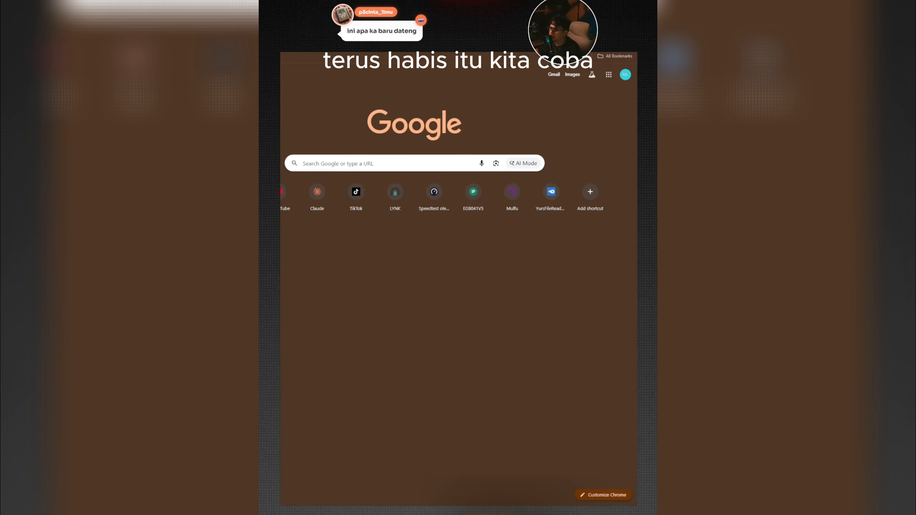
{"action": "left_click", "coordinate": [397, 163]}
{"action": "key", "text": "ctrl+v"}
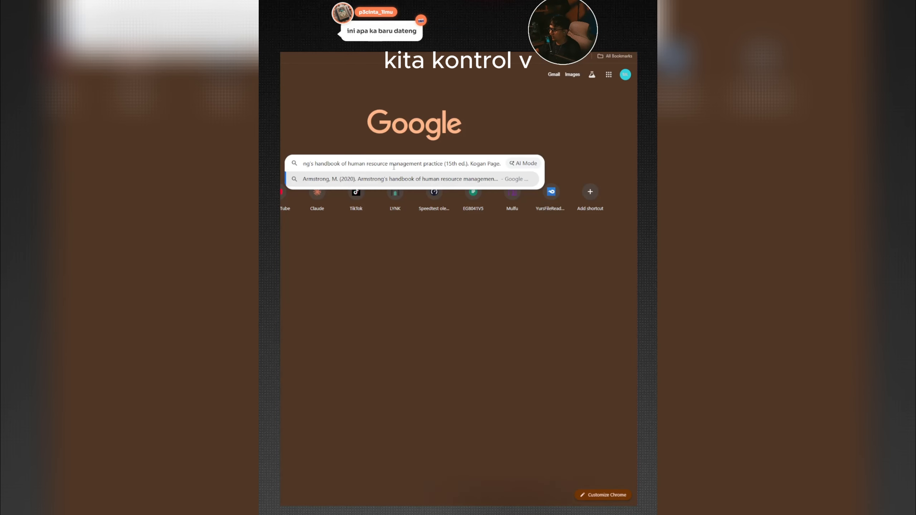
{"action": "key", "text": "Return"}
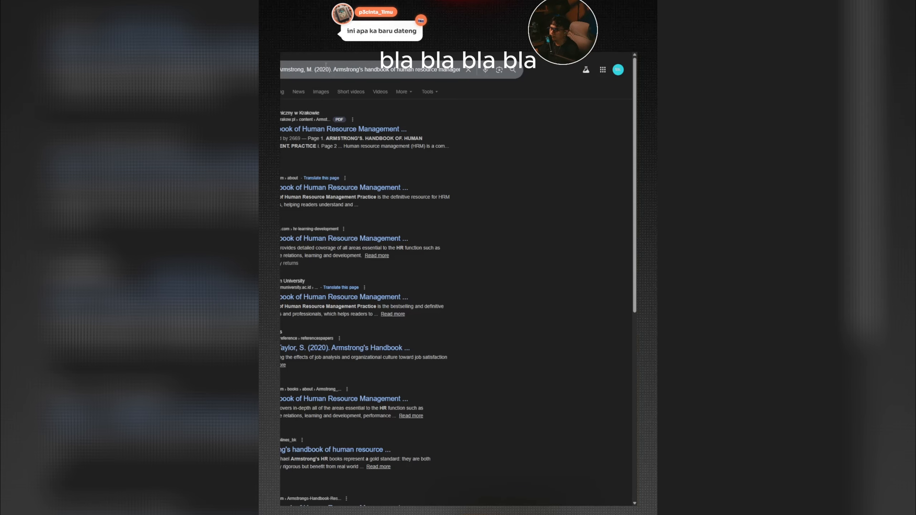
{"action": "left_click_drag", "start_coordinate": [332, 69], "coordinate": [456, 67]}
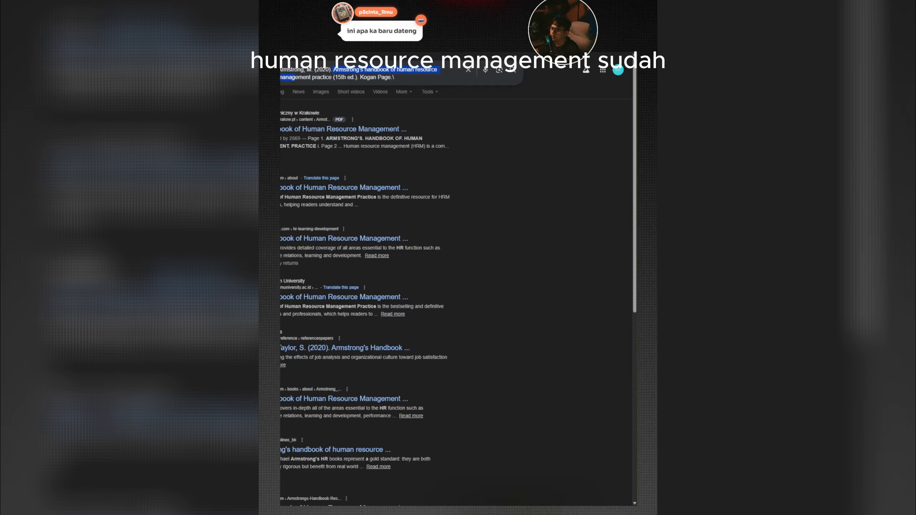
- Copy the Organizational behavior (18th ed.) reference from the ChatGPT reply's Daftar Pustaka and search Google for it in place of the earlier query
{"action": "key", "text": "ctrl+shift+Tab"}
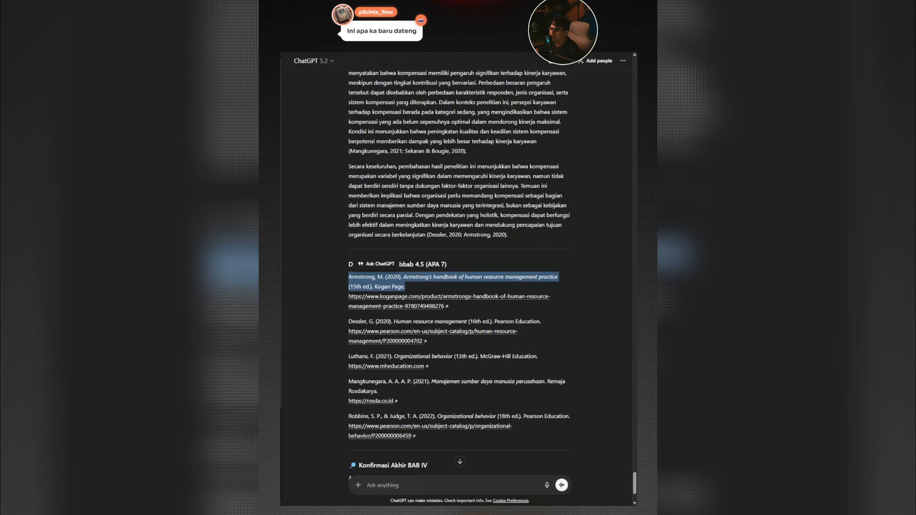
{"action": "scroll", "coordinate": [474, 319], "scroll_direction": "down", "scroll_amount": 3}
{"action": "left_click_drag", "start_coordinate": [346, 310], "coordinate": [573, 309]}
{"action": "key", "text": "ctrl+c"}
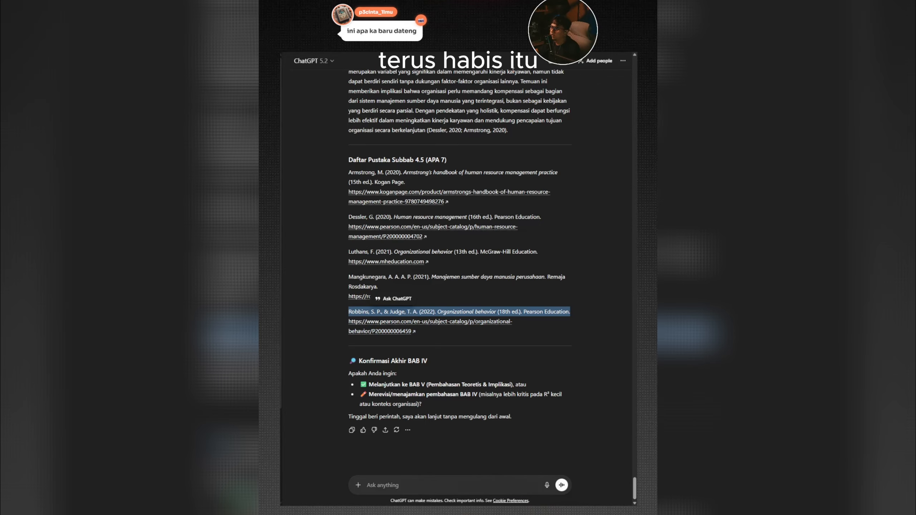
{"action": "key", "text": "ctrl+Tab"}
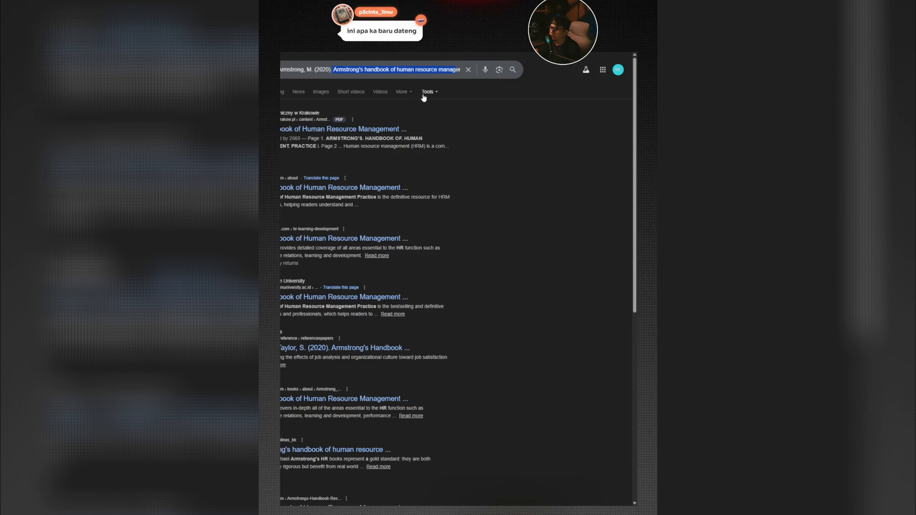
{"action": "left_click", "coordinate": [467, 71]}
{"action": "key", "text": "ctrl+v"}
{"action": "key", "text": "Return"}
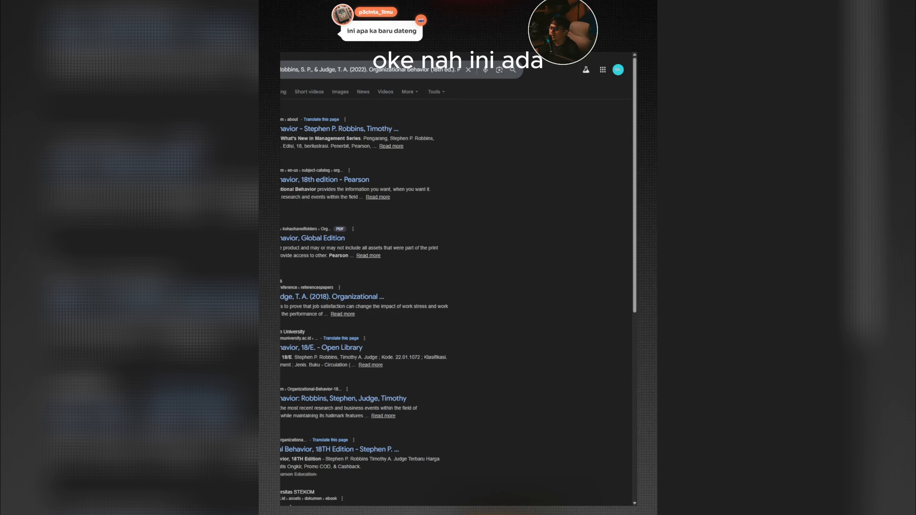
- Back in ChatGPT, send the revision request "revisi, sumber yang anda kutip usahakan memakai jurnal berbahasa indonesia tahun 2020-2025"
{"action": "key", "text": "ctrl+shift+Tab"}
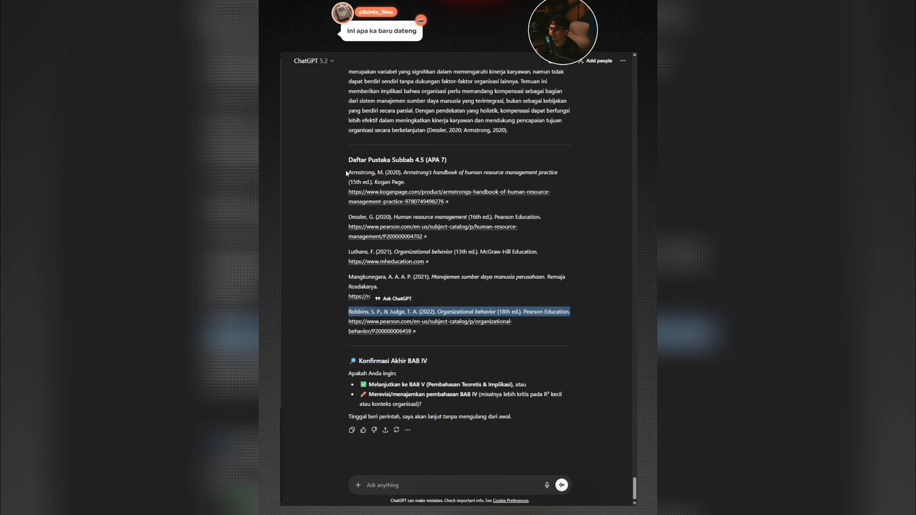
{"action": "left_click_drag", "start_coordinate": [347, 170], "coordinate": [459, 338]}
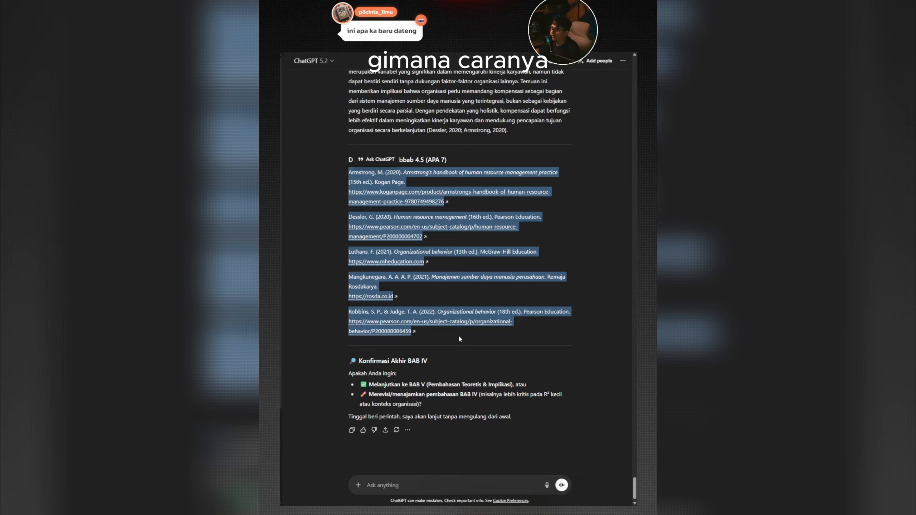
{"action": "left_click", "coordinate": [397, 484]}
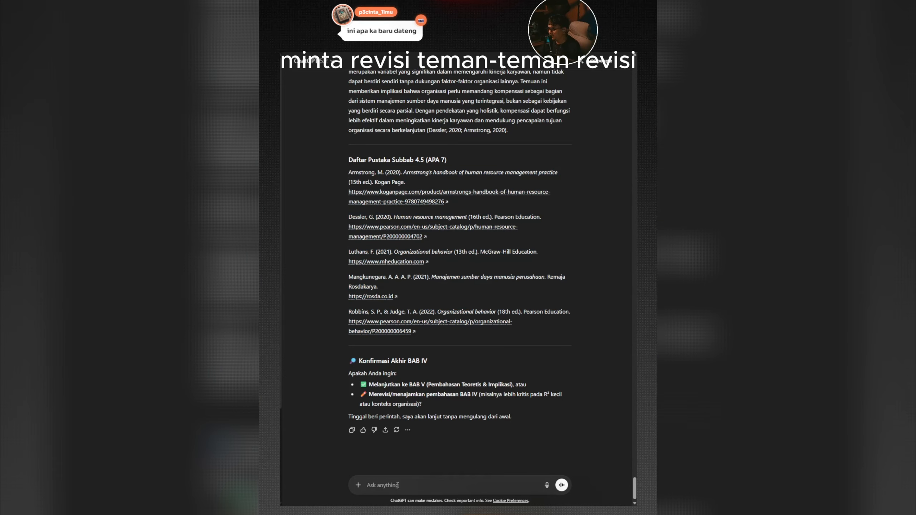
{"action": "type", "text": "revisi,"}
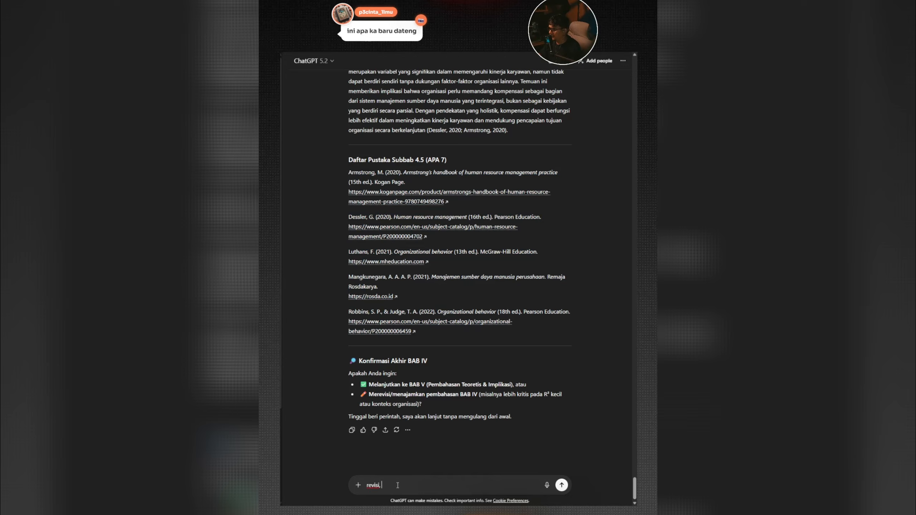
{"action": "type", "text": " sumber"}
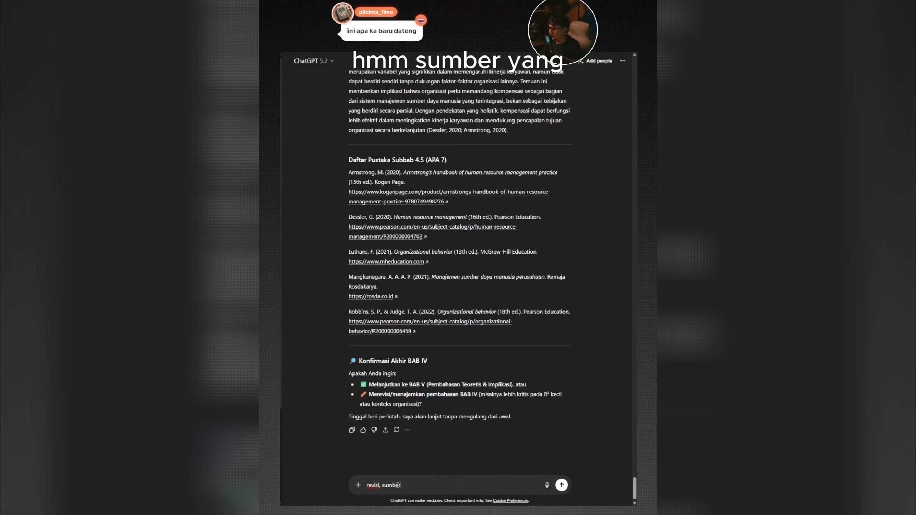
{"action": "type", "text": " yang a"}
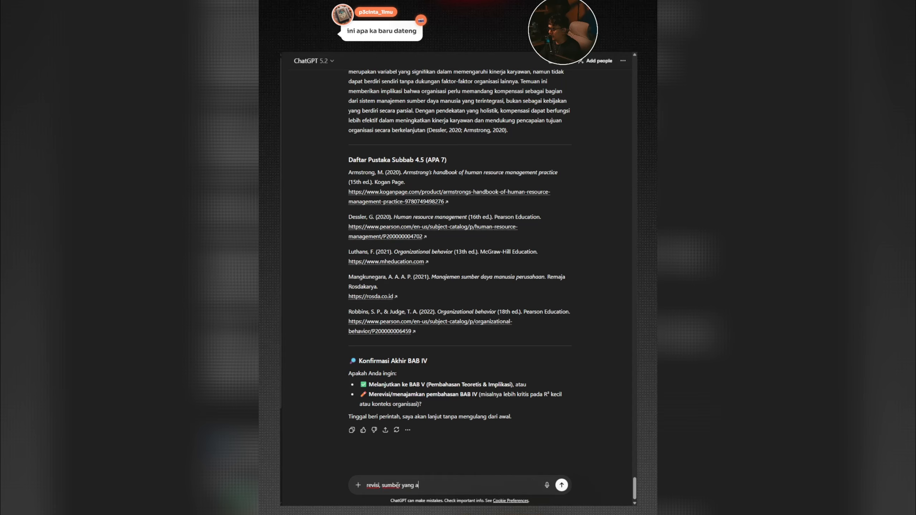
{"action": "type", "text": "nda ku"}
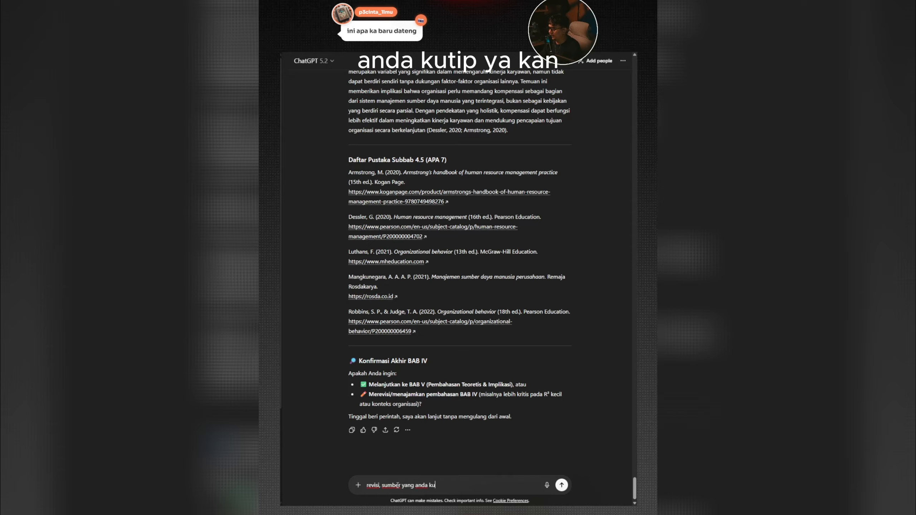
{"action": "type", "text": "tip usaha"}
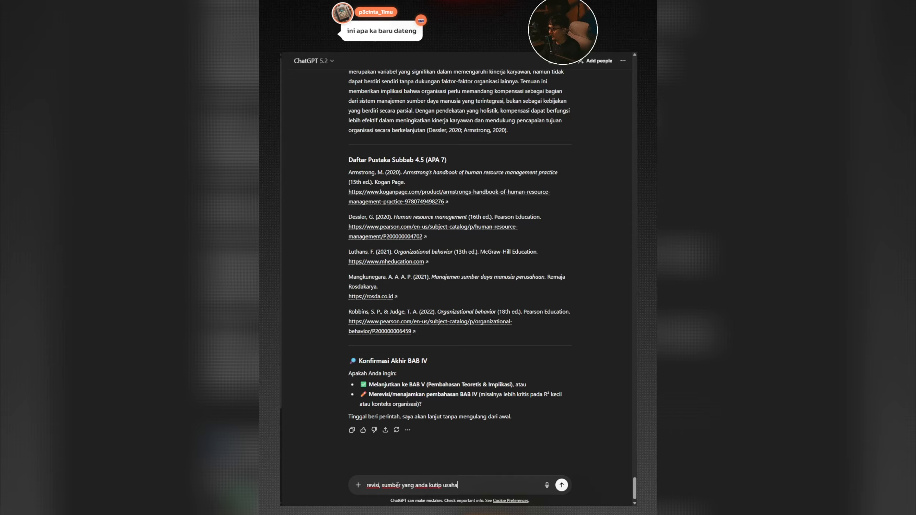
{"action": "type", "text": "kan mema"}
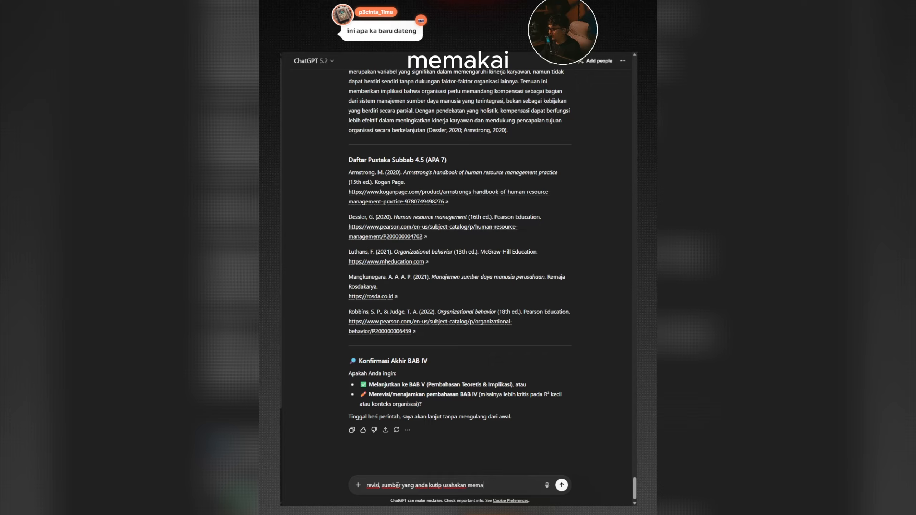
{"action": "type", "text": "ka"}
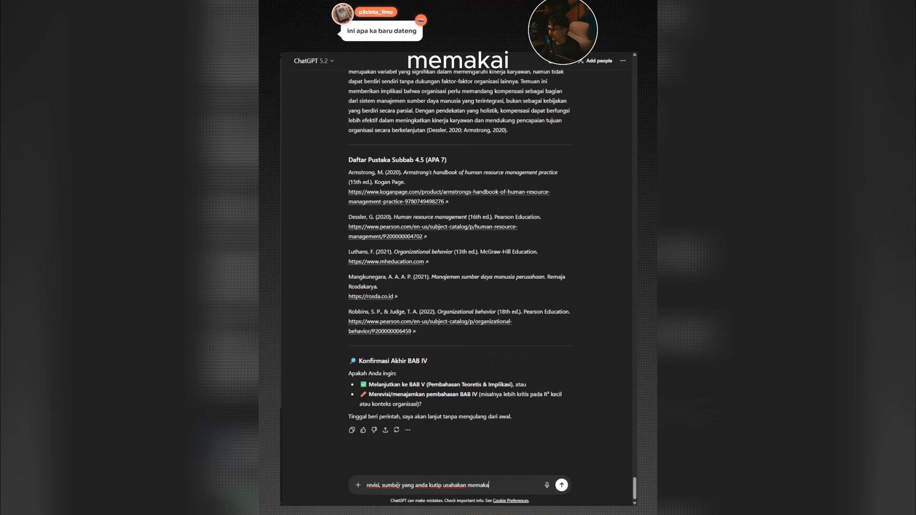
{"action": "type", "text": "i jurnal berbahasa"}
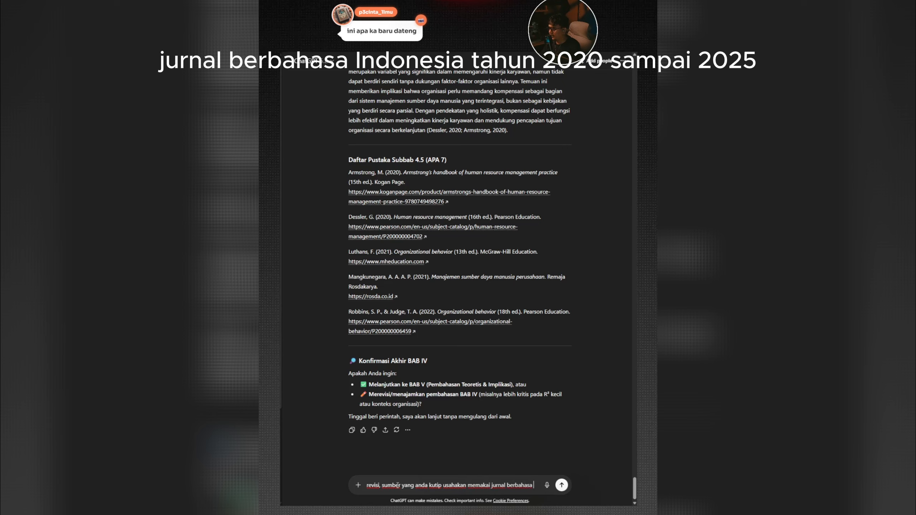
{"action": "type", "text": " indonesia"}
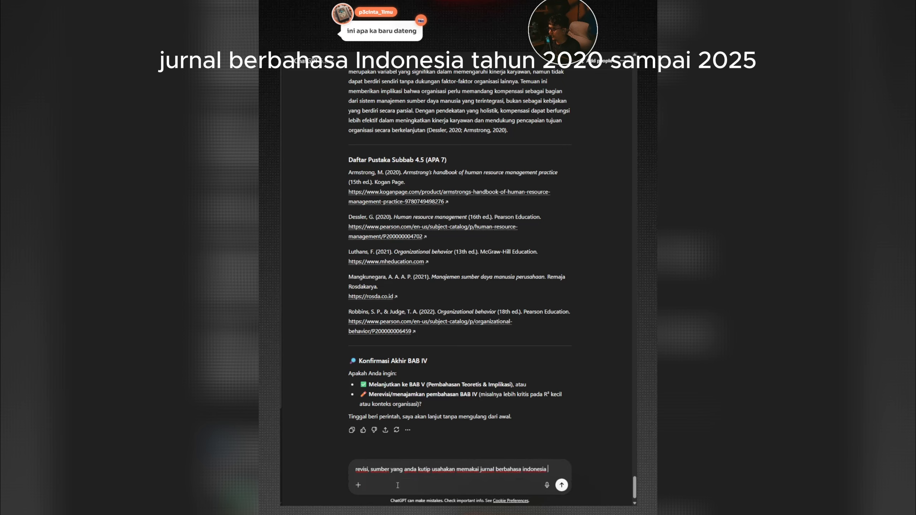
{"action": "type", "text": " tahun 202"}
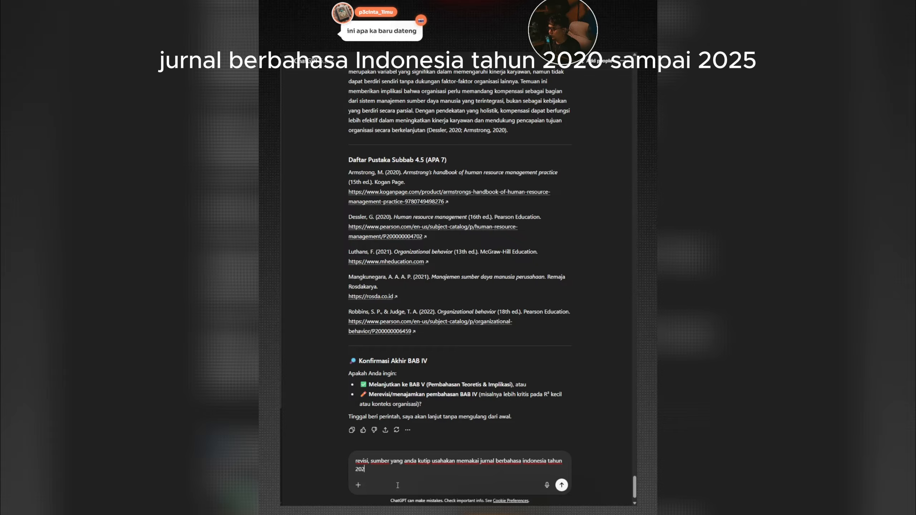
{"action": "type", "text": "0-20"}
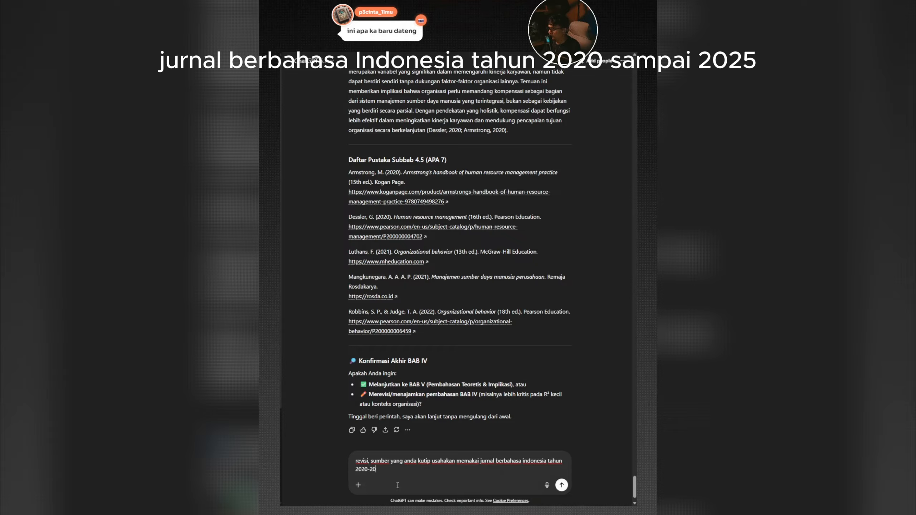
{"action": "type", "text": "25"}
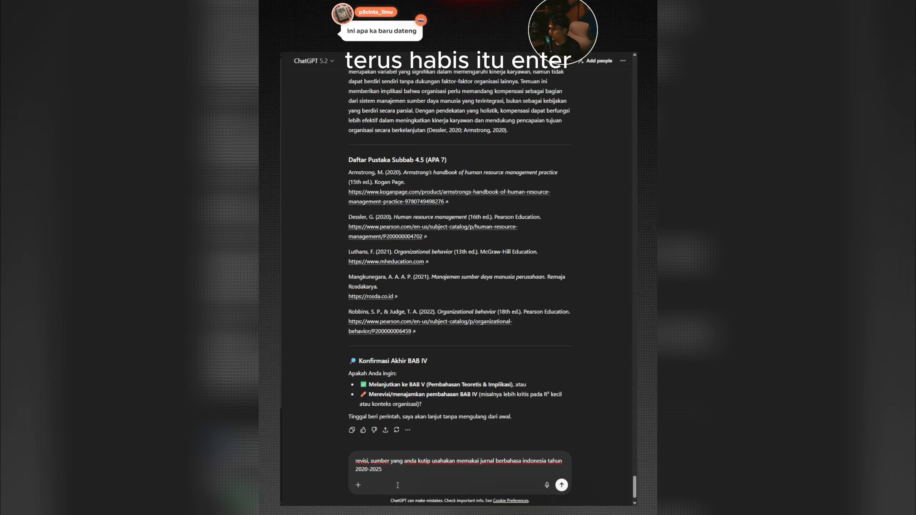
{"action": "key", "text": "Return"}
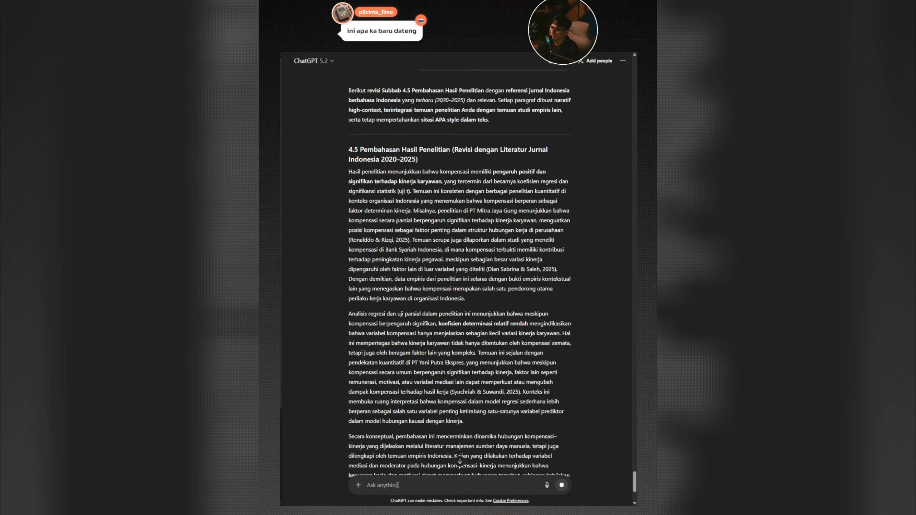
- Open the JEKSya article link in the revised Daftar Pustaka, check its title against the thesis topic, and review the remaining references in ChatGPT
{"action": "scroll", "coordinate": [417, 373], "scroll_direction": "down", "scroll_amount": 10}
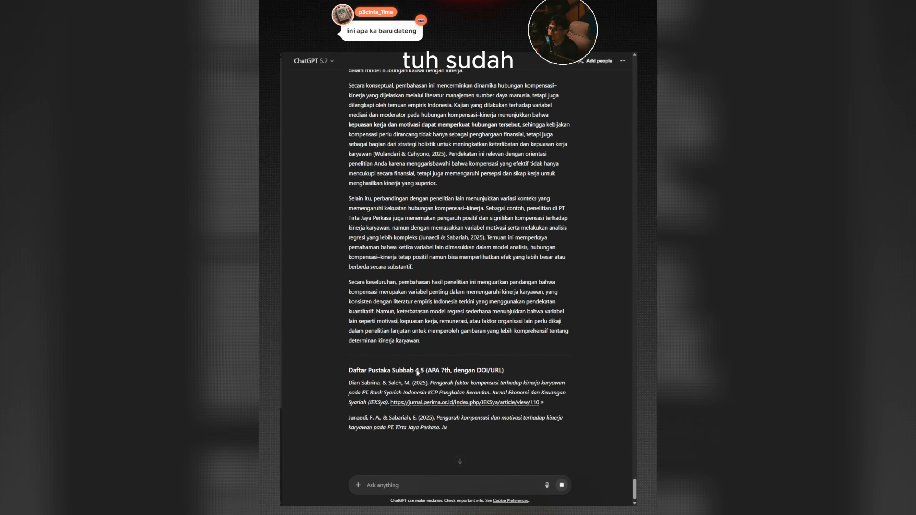
{"action": "left_click", "coordinate": [461, 401]}
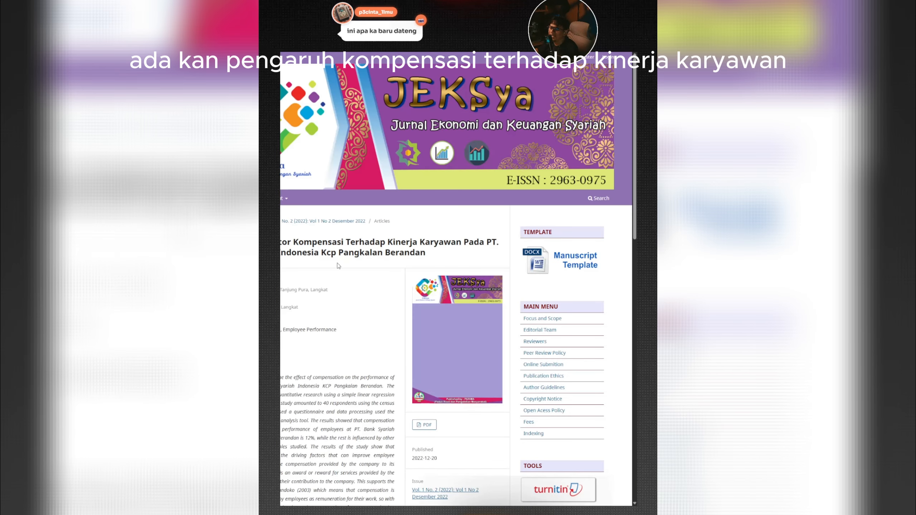
{"action": "left_click_drag", "start_coordinate": [281, 241], "coordinate": [460, 235]}
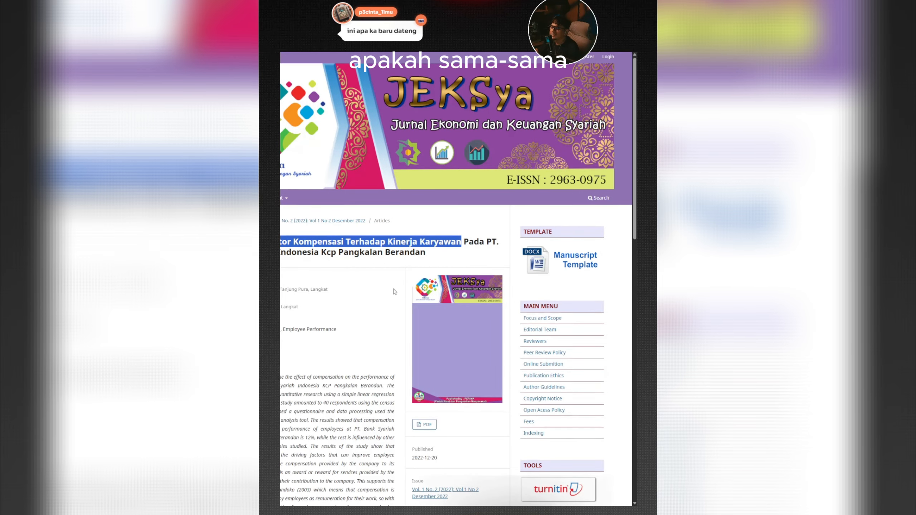
{"action": "scroll", "coordinate": [394, 291], "scroll_direction": "down", "scroll_amount": 1}
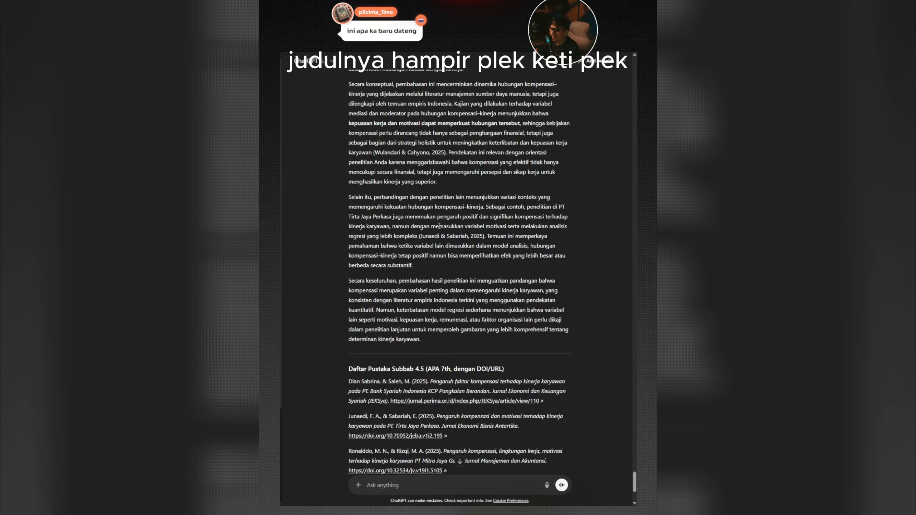
{"action": "scroll", "coordinate": [424, 340], "scroll_direction": "down", "scroll_amount": 2}
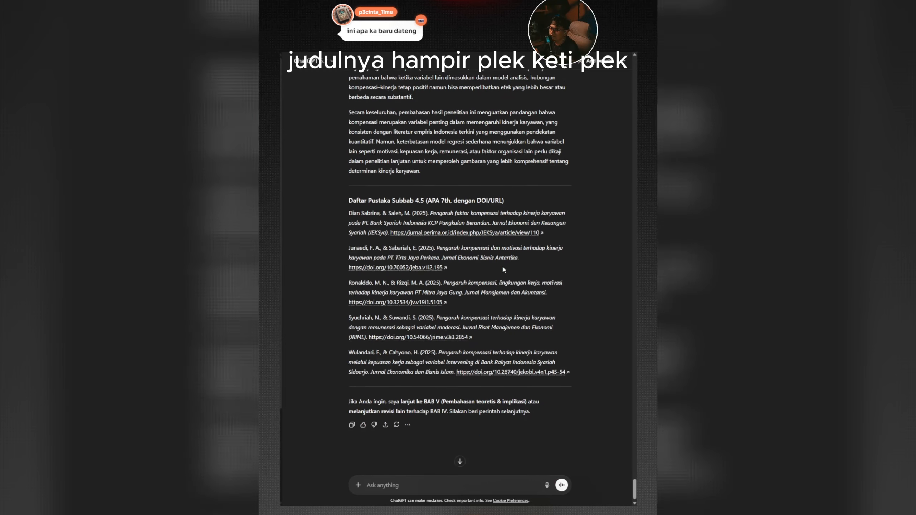
- Open the DOI link of the JRIME article on remuneration as a moderating variable, from the revised Daftar Pustaka
{"action": "left_click", "coordinate": [424, 337]}
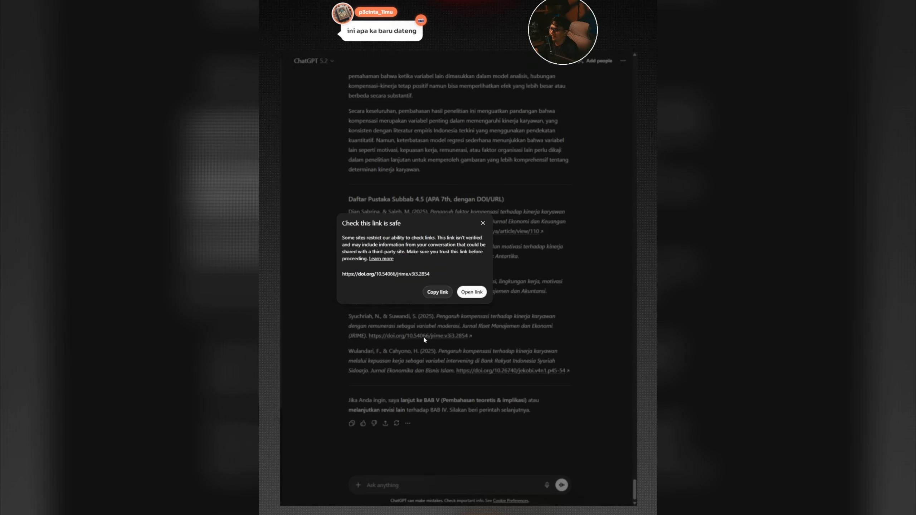
{"action": "left_click", "coordinate": [472, 293]}
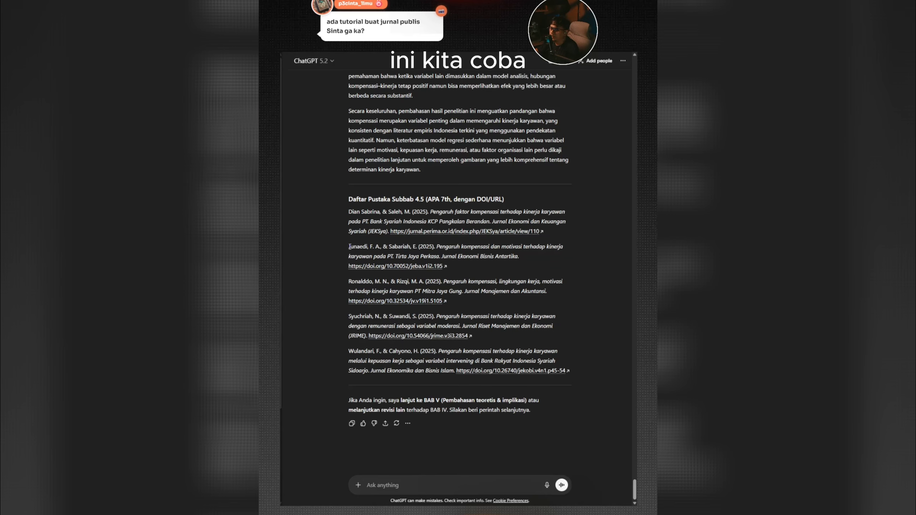
- Copy the Jurnal Ekonomi Bisnis Antartika reference on PT. Tirta Jaya Perkasa from the Daftar Pustaka and search Google for it in place of the earlier query
{"action": "left_click_drag", "start_coordinate": [349, 246], "coordinate": [531, 257]}
{"action": "key", "text": "ctrl+c"}
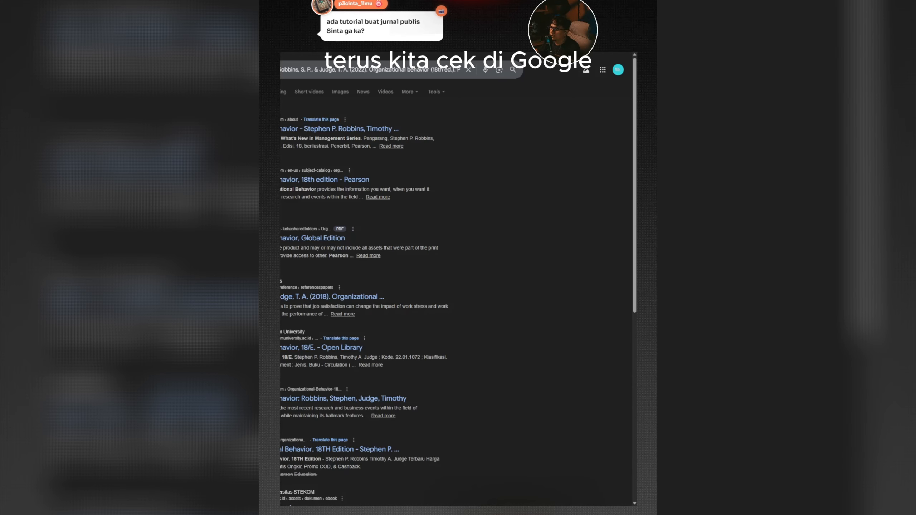
{"action": "left_click", "coordinate": [396, 70]}
{"action": "key", "text": "ctrl+a"}
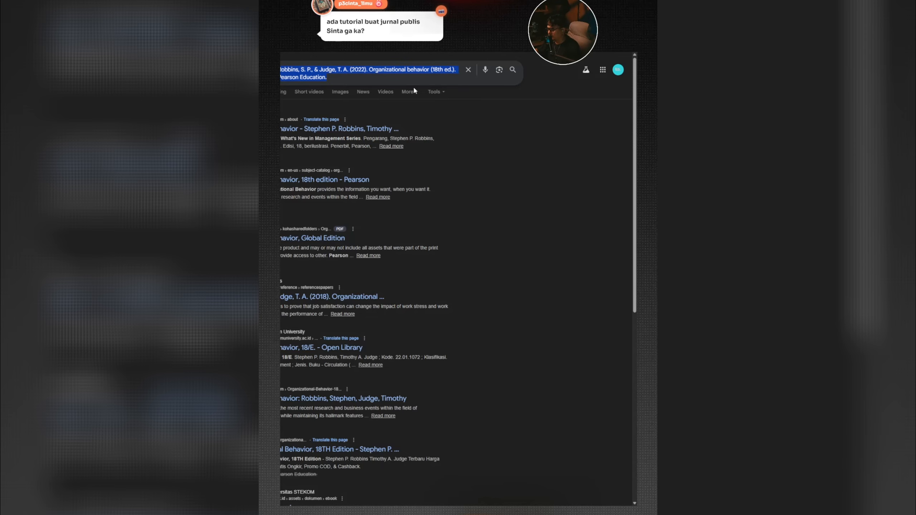
{"action": "key", "text": "ctrl+v"}
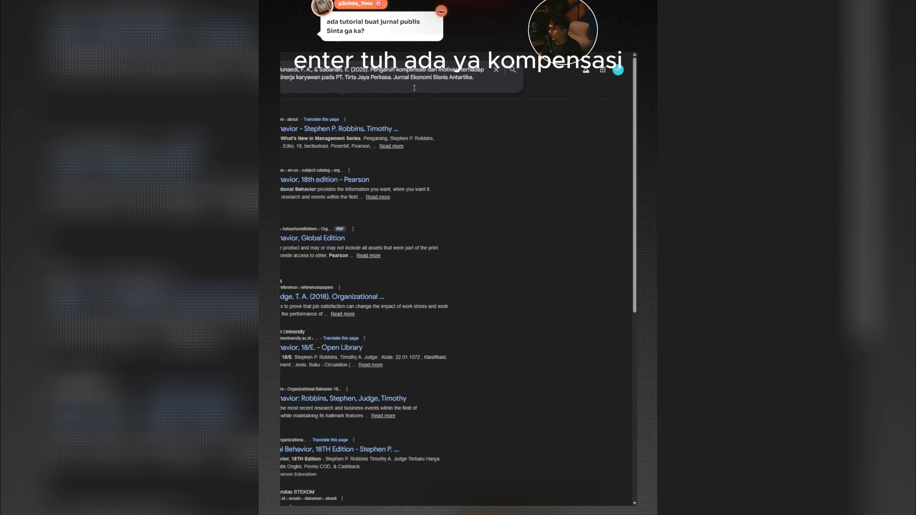
{"action": "key", "text": "Return"}
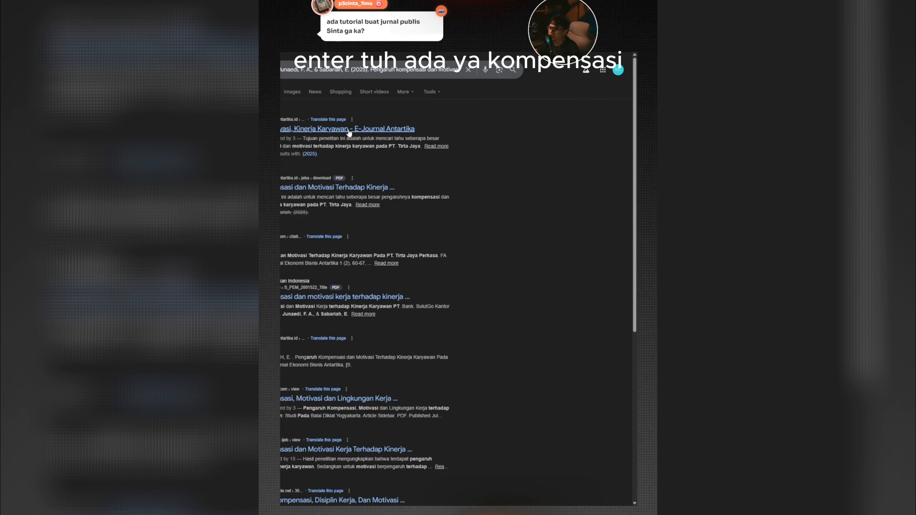
- Open the E-Journal Antartika search result, check the article title against the cited reference, and return to ChatGPT
{"action": "left_click", "coordinate": [391, 133]}
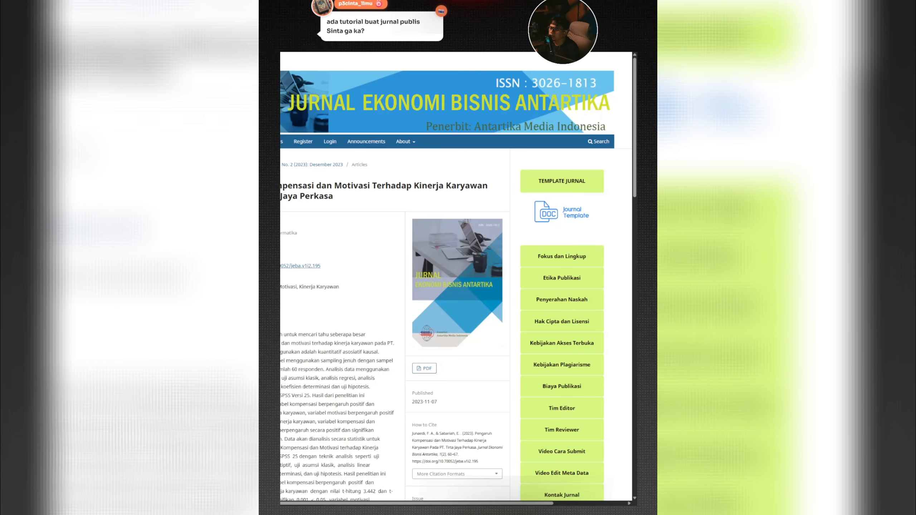
{"action": "left_click_drag", "start_coordinate": [281, 185], "coordinate": [339, 202]}
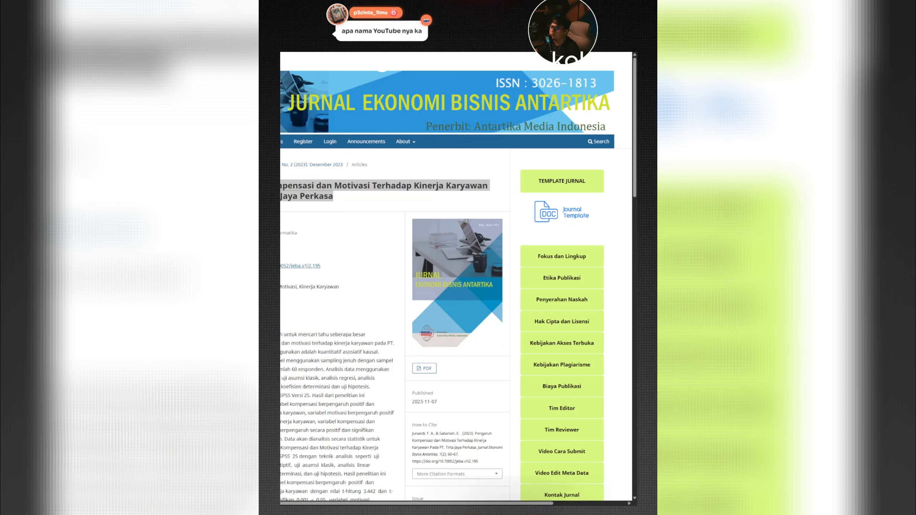
{"action": "key", "text": "alt+Tab"}
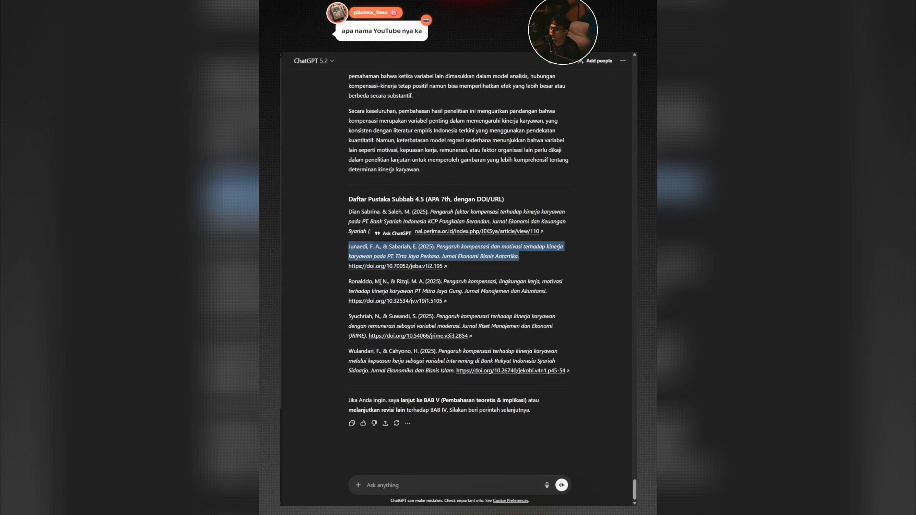
- Open the Jurnal Ekonomika dan Bisnis Islam DOI link from the Daftar Pustaka, check the article's title, and close the page
{"action": "left_click", "coordinate": [426, 338]}
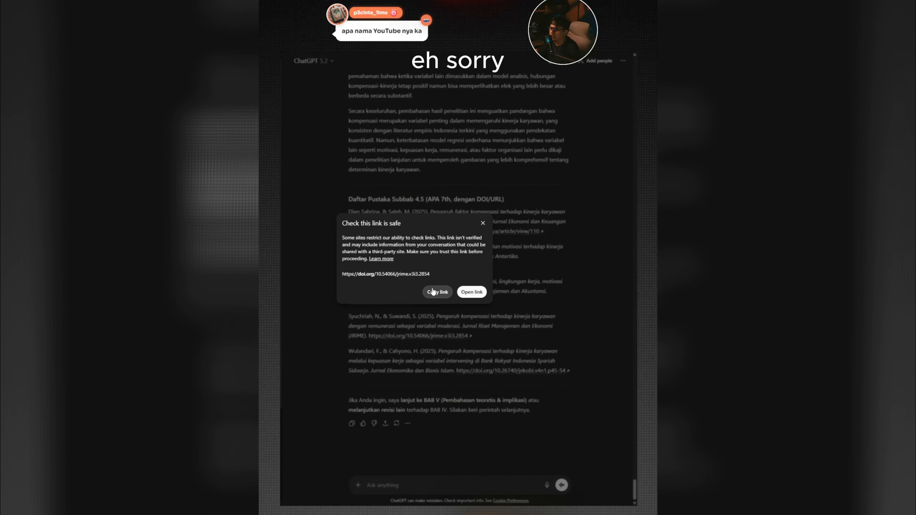
{"action": "left_click", "coordinate": [483, 223]}
{"action": "left_click", "coordinate": [510, 370]}
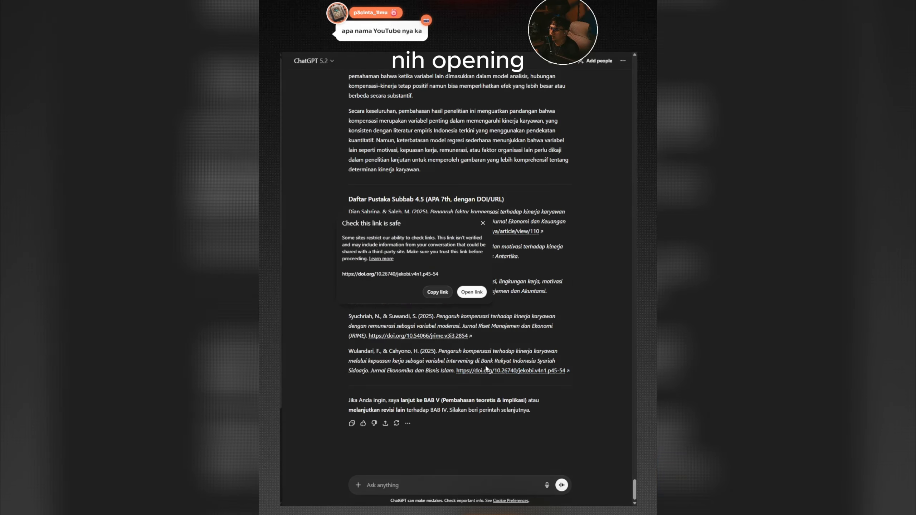
{"action": "left_click", "coordinate": [472, 293]}
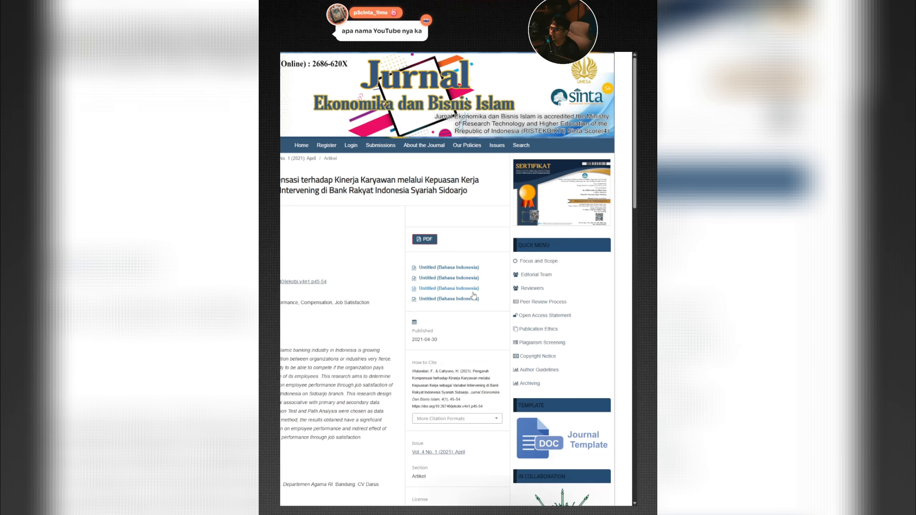
{"action": "left_click_drag", "start_coordinate": [280, 156], "coordinate": [371, 185]}
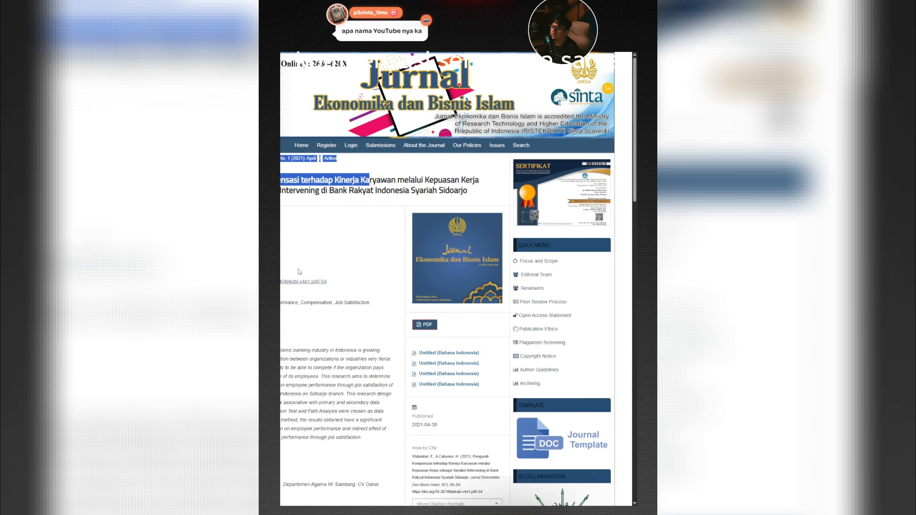
{"action": "left_click", "coordinate": [356, 255]}
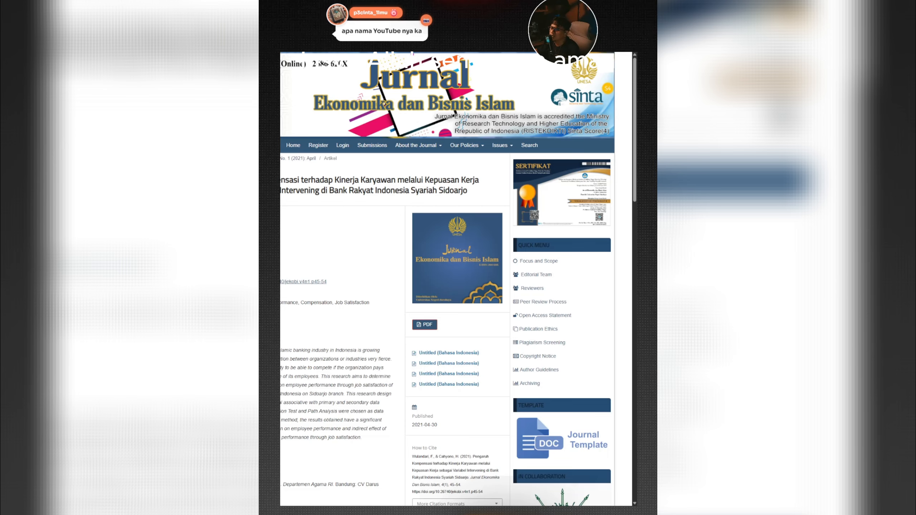
{"action": "key", "text": "ctrl+w"}
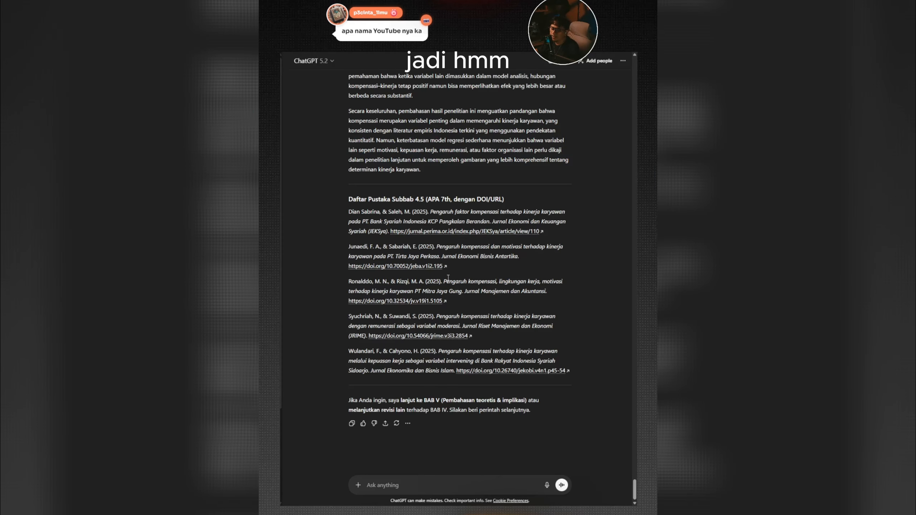